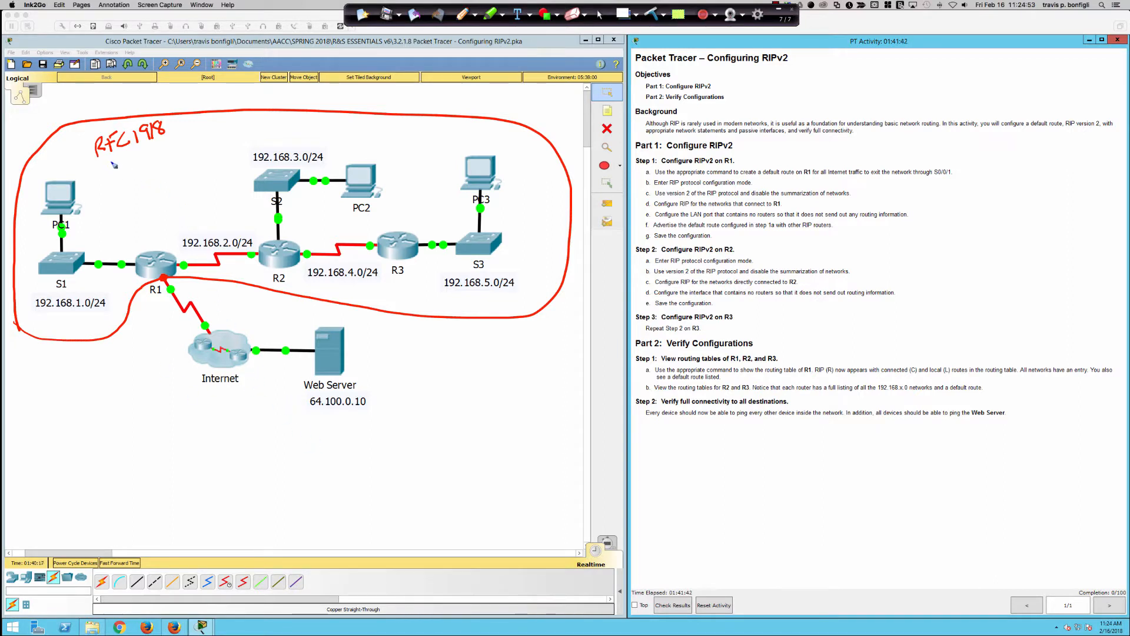
Step: Handwrite the labels "Company ABC" over the private network and "Verizon" by the Internet cloud, and circle the Web Server's address
mouse_move(117, 169)
left_mouse_down()
mouse_move(106, 178)
mouse_move(118, 185)
left_mouse_up()
mouse_move(126, 175)
left_mouse_down()
mouse_move(207, 136)
mouse_move(239, 136)
left_mouse_up()
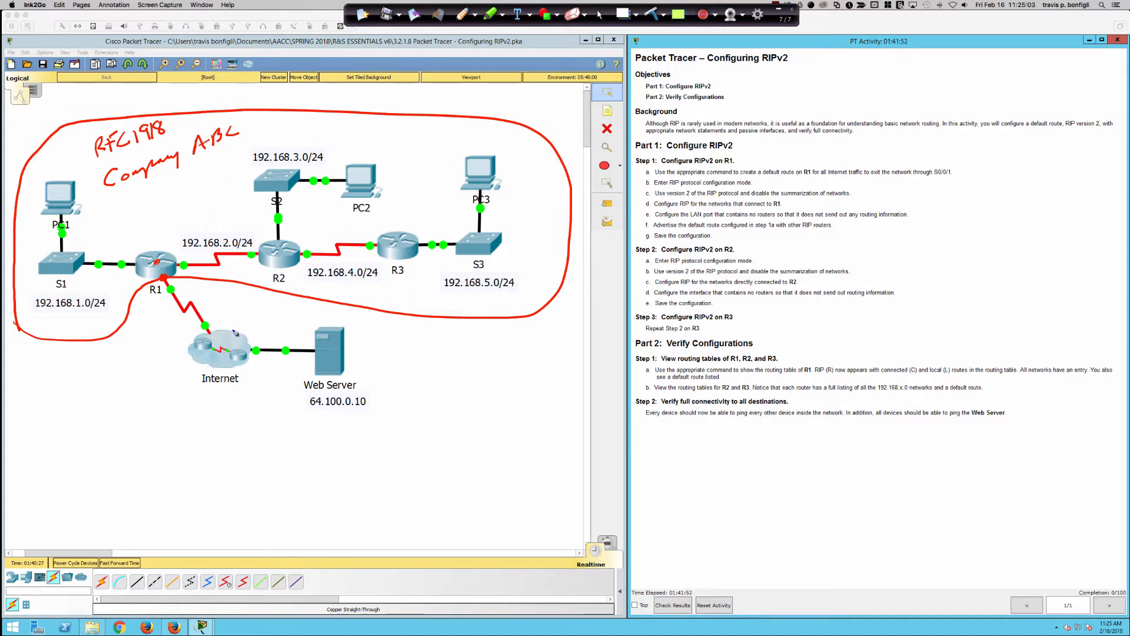
mouse_move(235, 333)
left_mouse_down()
mouse_move(246, 320)
mouse_move(282, 323)
mouse_move(268, 306)
left_mouse_up()
mouse_move(341, 374)
left_mouse_down()
mouse_move(309, 423)
mouse_move(302, 376)
mouse_move(374, 413)
left_mouse_up()
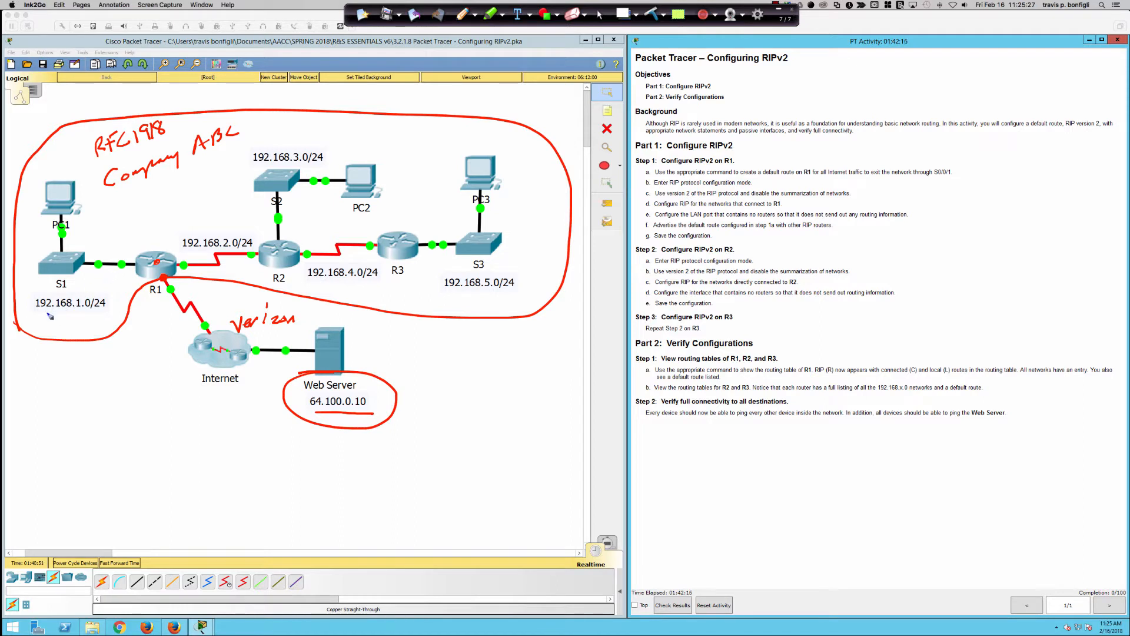
Step: Mark the five 192.168.x.0/24 network addresses with underlines, adding arrows at the 192.168.2.0, 192.168.3.0 and 192.168.4.0 networks
left_click_drag(39, 317, 107, 317)
left_click_drag(192, 257, 247, 260)
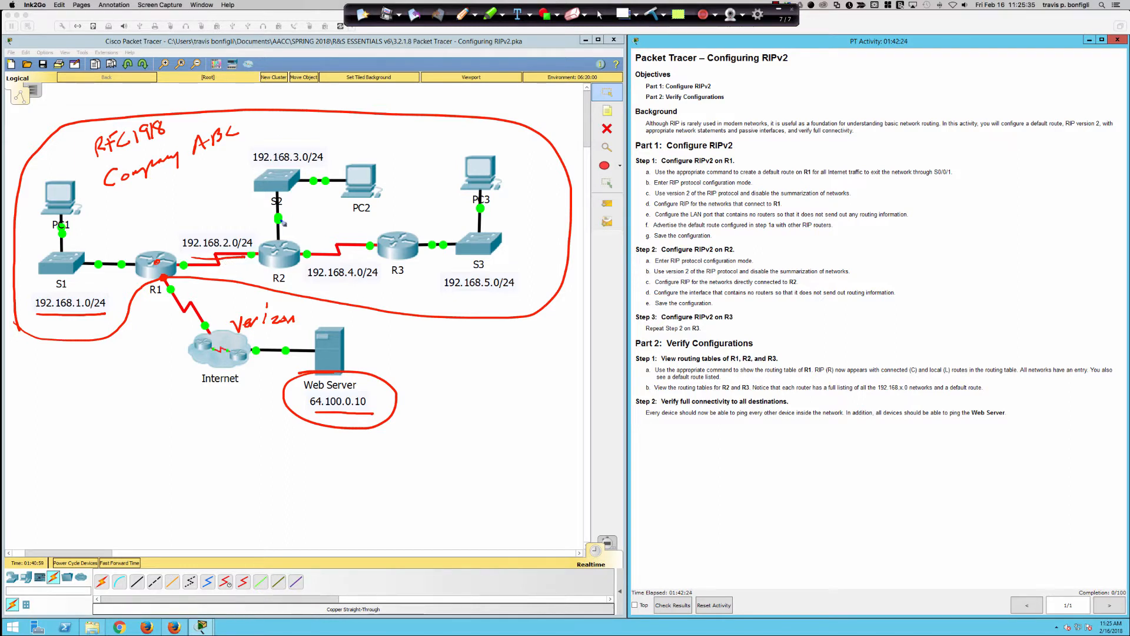
mouse_move(229, 269)
left_mouse_down()
mouse_move(233, 284)
mouse_move(237, 273)
left_mouse_up()
mouse_move(287, 131)
left_mouse_down()
mouse_move(290, 148)
mouse_move(325, 169)
left_mouse_up()
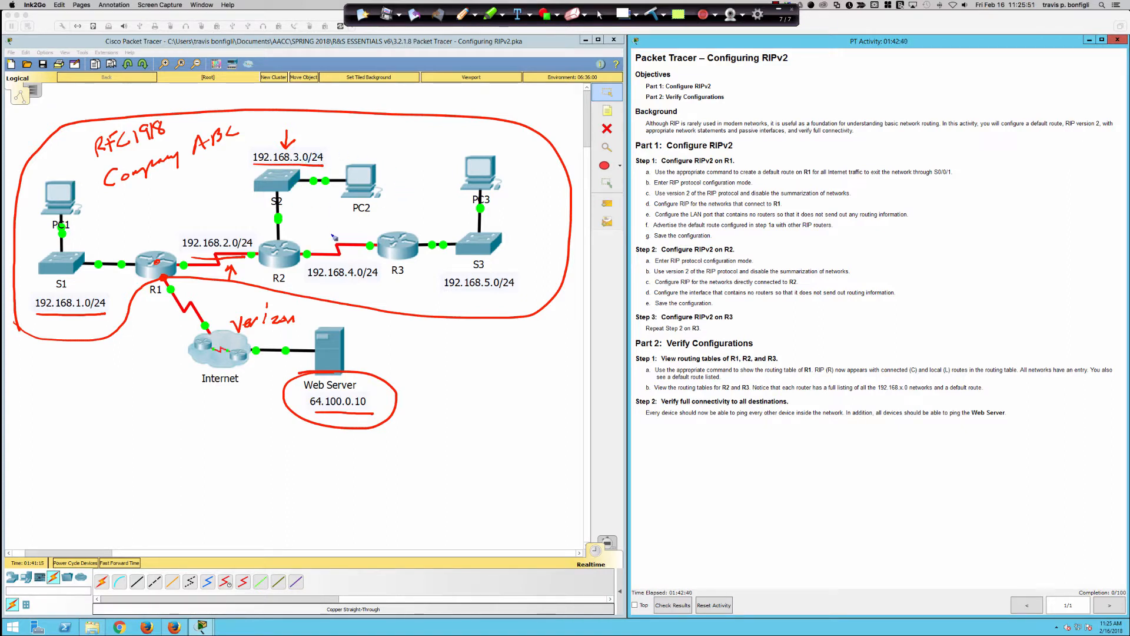
mouse_move(340, 277)
left_mouse_down()
mouse_move(344, 294)
mouse_move(347, 283)
left_mouse_up()
left_click_drag(444, 291, 517, 293)
Step: Circle the 192.168.1.0/24, 192.168.3.0/24 and 192.168.5.0/24 LAN addresses and outline the two serial links joining R1, R2 and R3
mouse_move(63, 289)
left_mouse_down()
mouse_move(45, 321)
mouse_move(111, 294)
mouse_move(59, 283)
left_mouse_up()
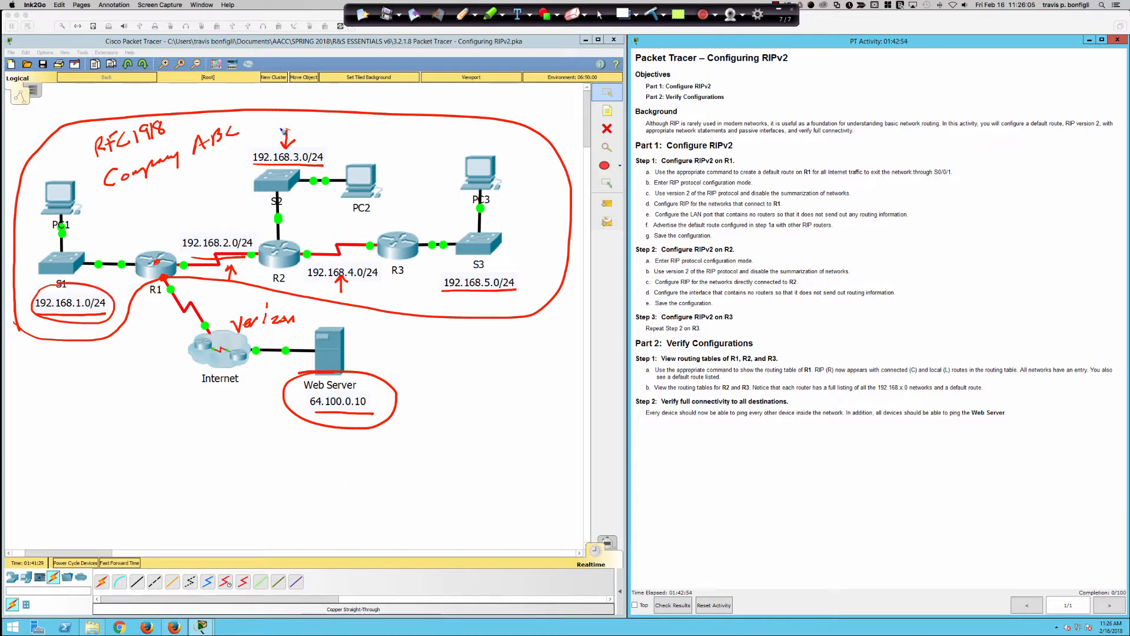
mouse_move(281, 130)
left_mouse_down()
mouse_move(259, 166)
mouse_move(329, 141)
mouse_move(281, 125)
left_mouse_up()
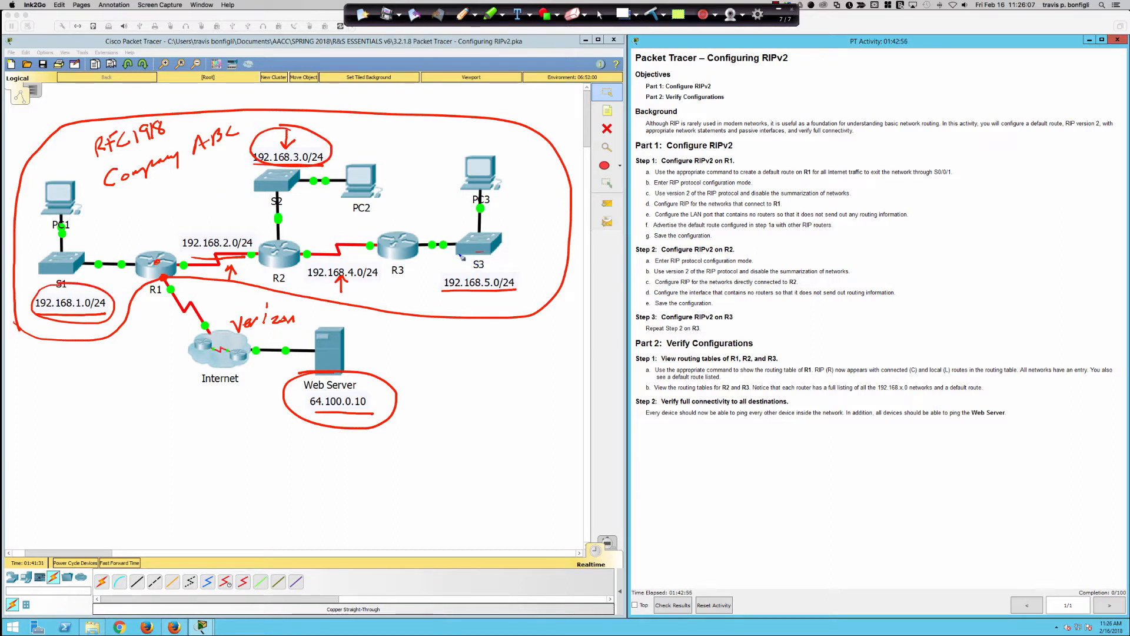
mouse_move(462, 257)
left_mouse_down()
mouse_move(537, 281)
mouse_move(473, 252)
left_mouse_up()
mouse_move(219, 222)
left_mouse_down()
mouse_move(181, 250)
mouse_move(327, 288)
mouse_move(392, 252)
mouse_move(317, 222)
mouse_move(218, 222)
left_mouse_up()
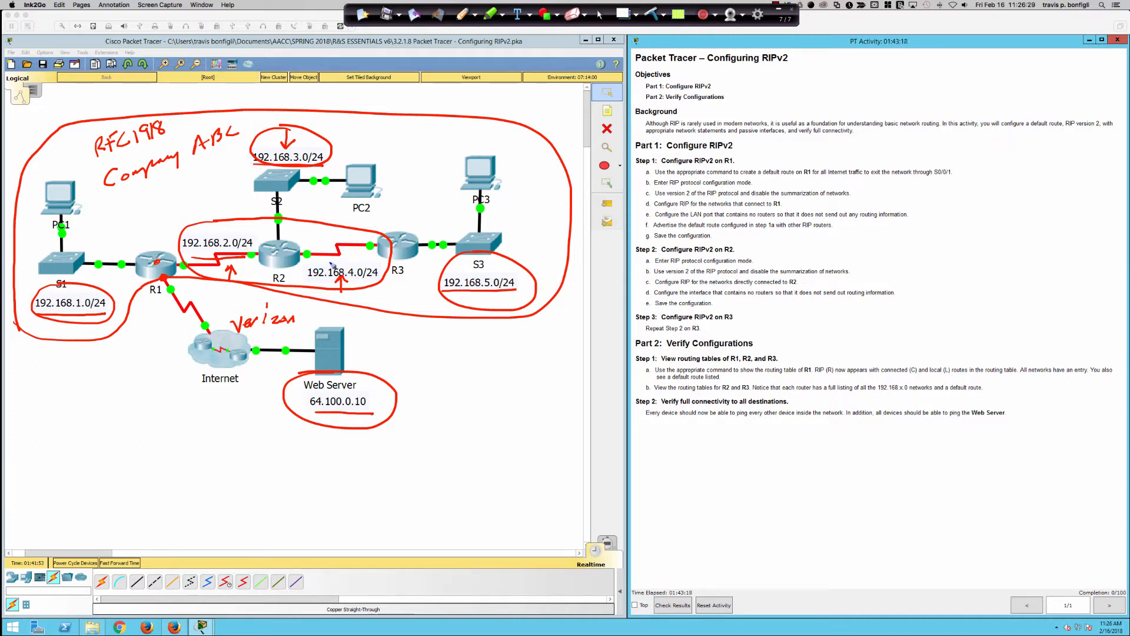
Step: Handwrite "254 IPs" below the 192.168.5.0/24 network and underline it
mouse_move(486, 364)
left_mouse_down()
mouse_move(500, 383)
mouse_move(518, 370)
mouse_move(536, 387)
mouse_move(566, 381)
mouse_move(578, 358)
left_mouse_up()
left_click_drag(557, 382, 589, 373)
left_click_drag(475, 391, 621, 384)
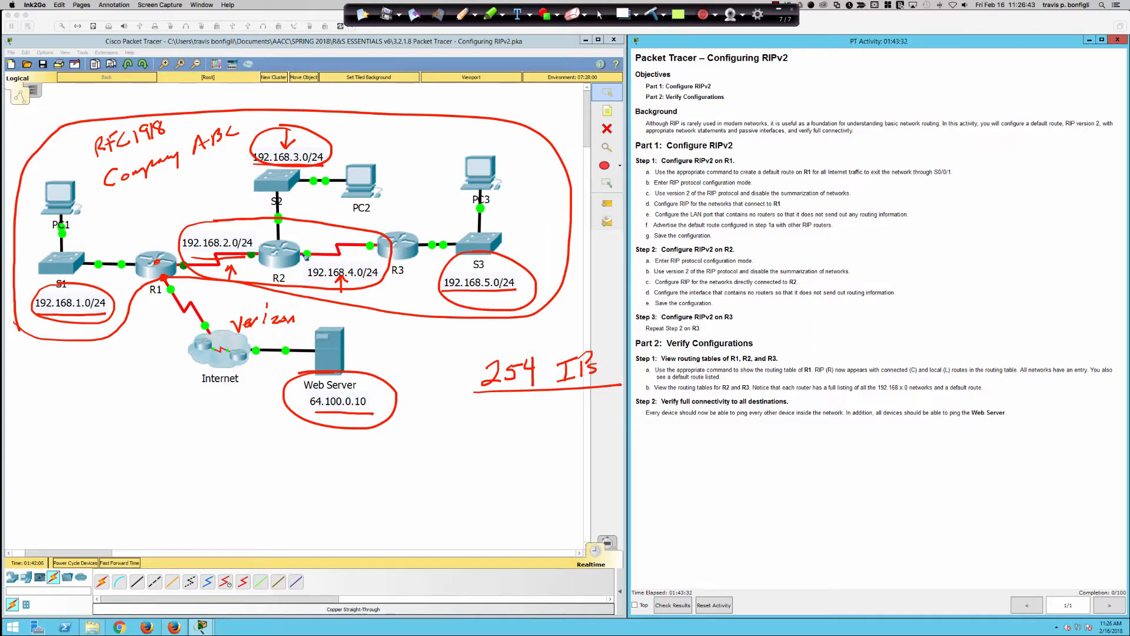
Step: Circle the /24 of the 192.168.4.0 network and handwrite "/30 → 255.255.255.252" below the topology
mouse_move(376, 267)
left_mouse_down()
mouse_move(363, 274)
mouse_move(377, 283)
mouse_move(377, 266)
left_mouse_up()
mouse_move(66, 463)
left_mouse_down()
mouse_move(60, 486)
mouse_move(98, 465)
mouse_move(174, 483)
left_mouse_up()
left_click_drag(177, 469, 281, 474)
left_click(202, 475)
mouse_move(284, 458)
left_mouse_down()
mouse_move(296, 473)
mouse_move(307, 453)
mouse_move(347, 471)
left_mouse_up()
left_click(313, 469)
left_click_drag(343, 454, 373, 472)
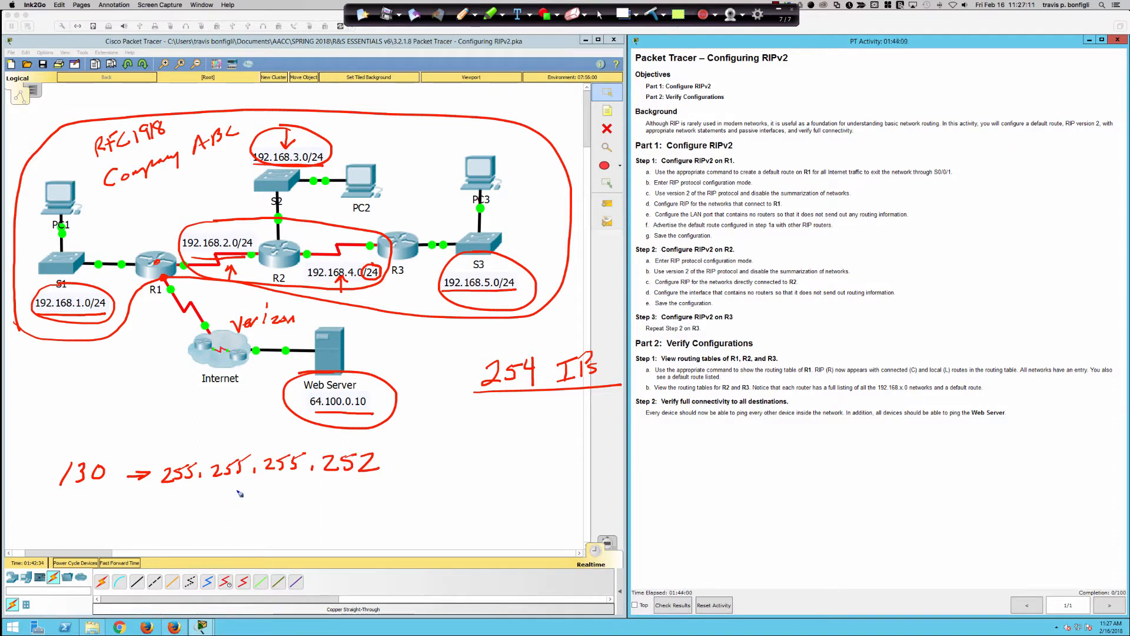
Step: Add an arrow from /30 to an underlined "2 IPs" note and enclose the handwritten subnet note in brackets
mouse_move(93, 488)
left_mouse_down()
mouse_move(171, 532)
mouse_move(227, 528)
mouse_move(247, 499)
mouse_move(242, 524)
mouse_move(253, 511)
mouse_move(254, 530)
left_mouse_up()
left_click_drag(184, 537, 248, 528)
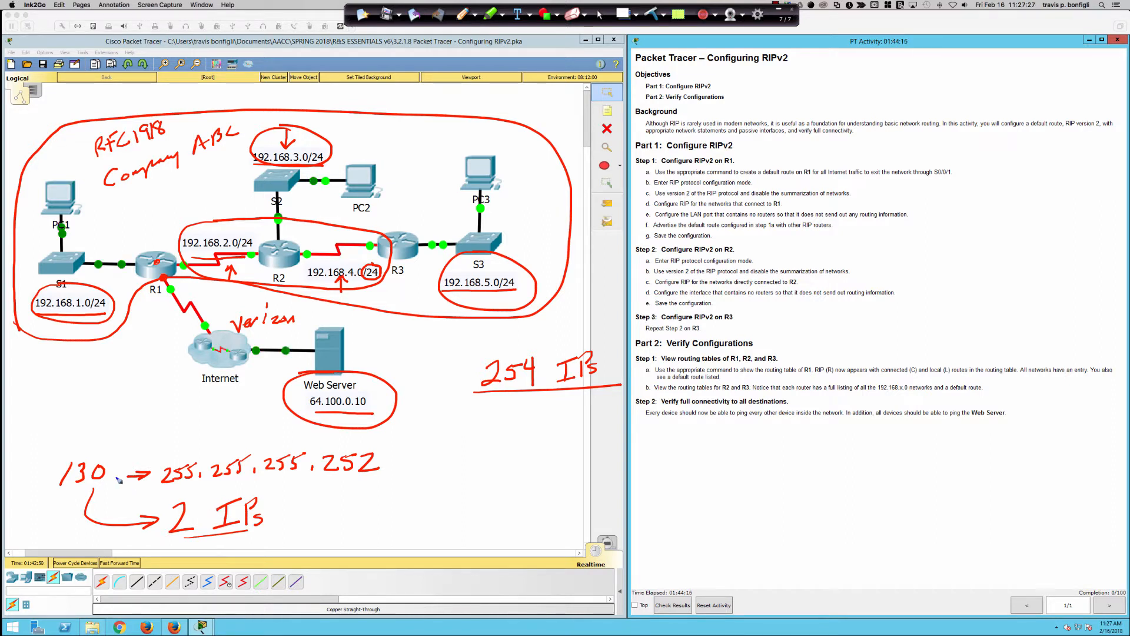
mouse_move(82, 445)
left_mouse_down()
mouse_move(33, 548)
mouse_move(73, 552)
left_mouse_up()
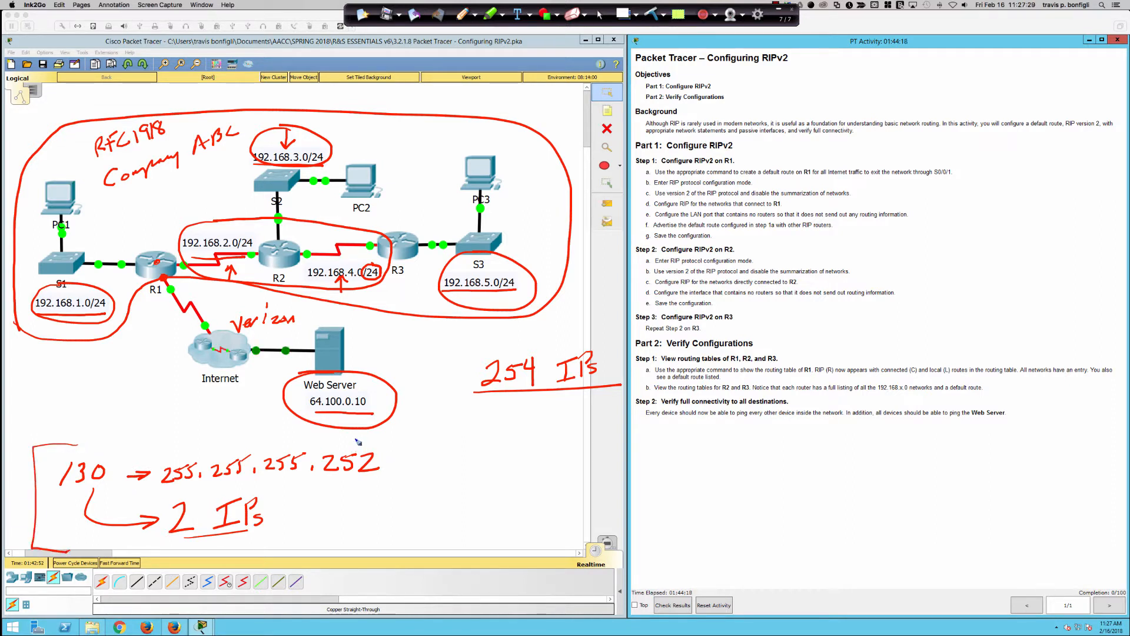
mouse_move(356, 438)
left_mouse_down()
mouse_move(399, 526)
mouse_move(341, 545)
left_mouse_up()
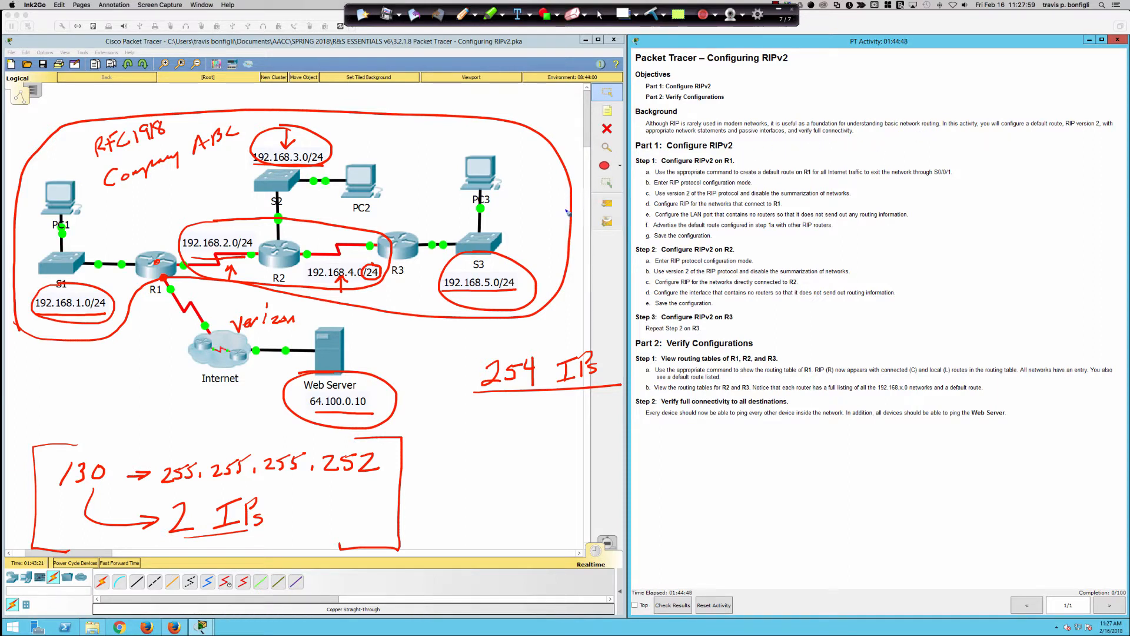
Step: Bracket the Background paragraph, and mark the R1 default route instruction with an underline and a circle around S0/0/1
mouse_move(655, 122)
left_mouse_down()
mouse_move(638, 120)
mouse_move(661, 136)
left_mouse_up()
mouse_move(1105, 112)
left_mouse_down()
mouse_move(1122, 121)
mouse_move(1104, 141)
left_mouse_up()
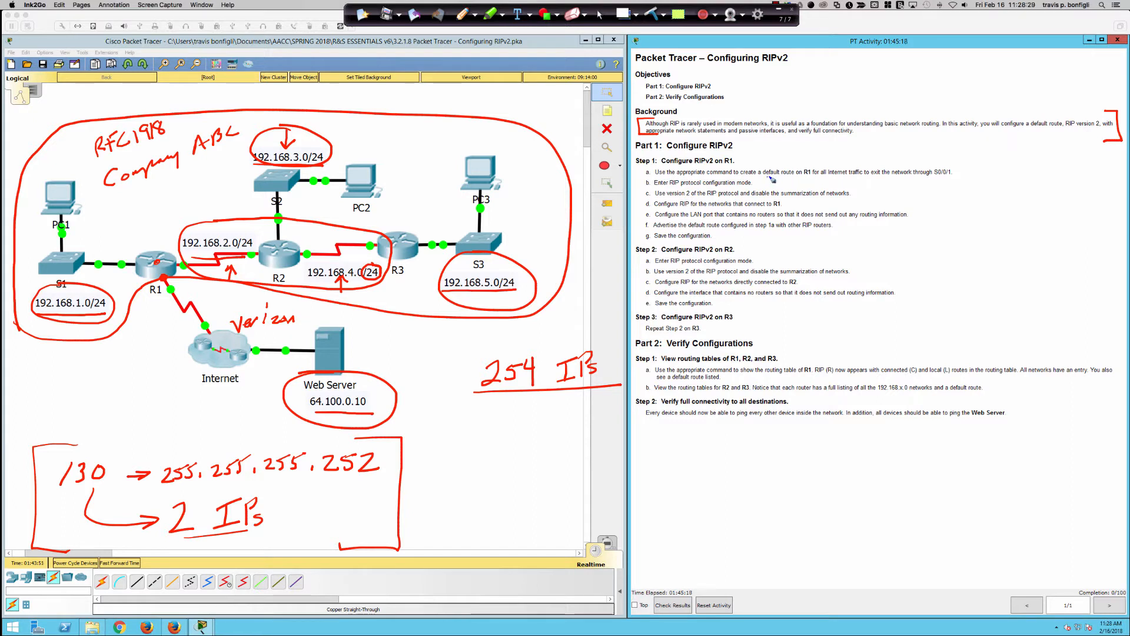
left_click_drag(768, 177, 866, 177)
mouse_move(867, 178)
left_mouse_down()
mouse_move(963, 170)
mouse_move(947, 163)
left_mouse_up()
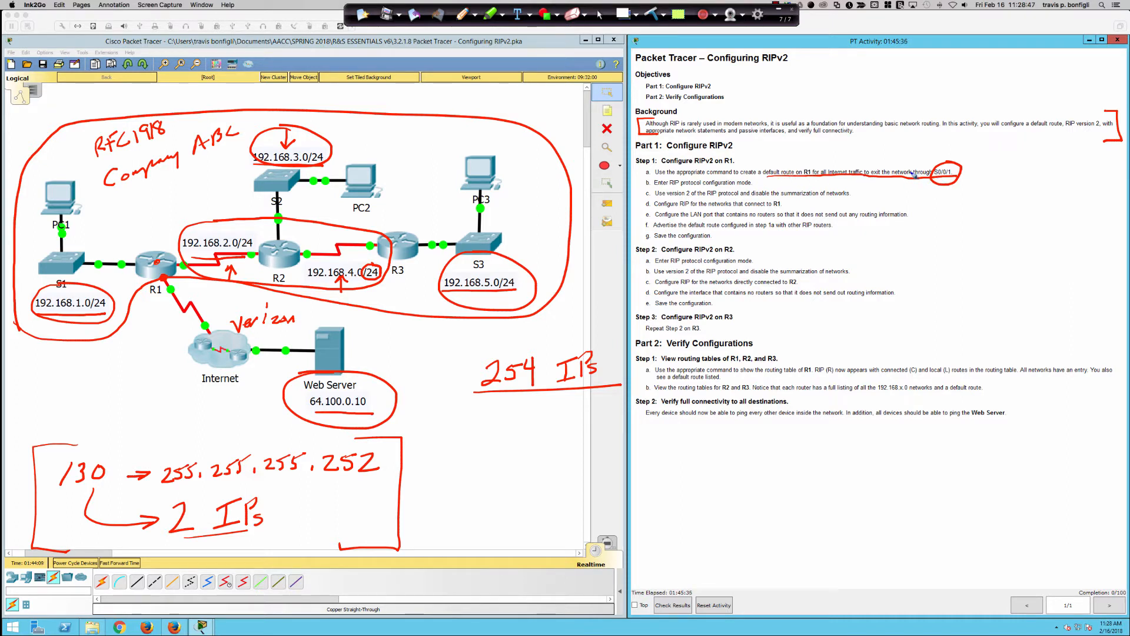
left_click_drag(967, 147, 951, 168)
Step: Clear all annotations and open router R1's command line in an enlarged window
left_click(651, 11)
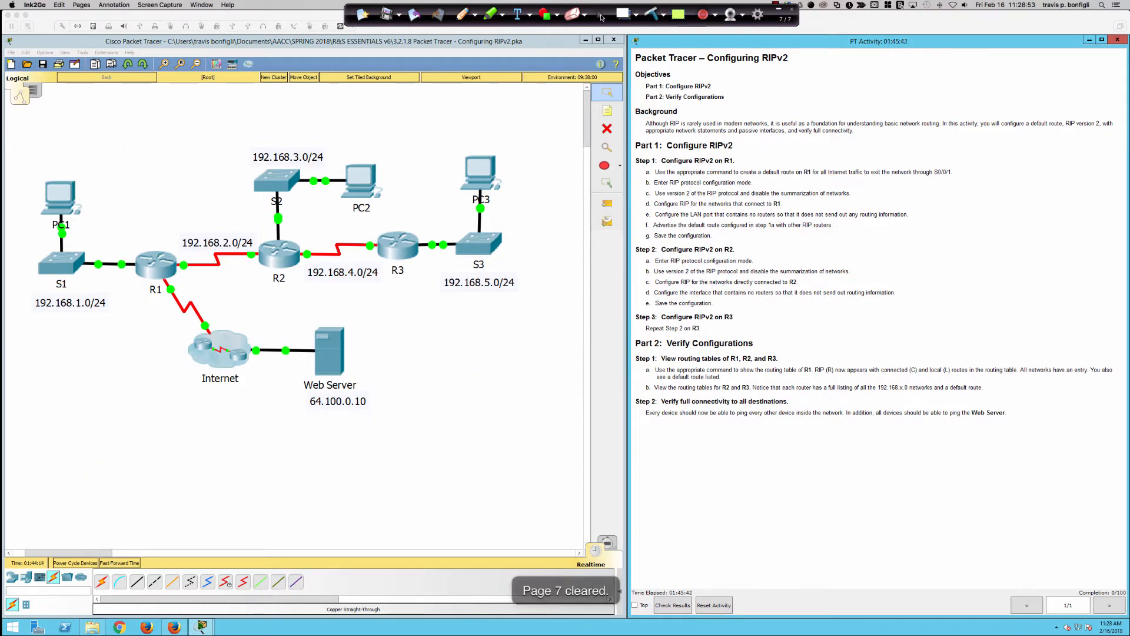
left_click(599, 17)
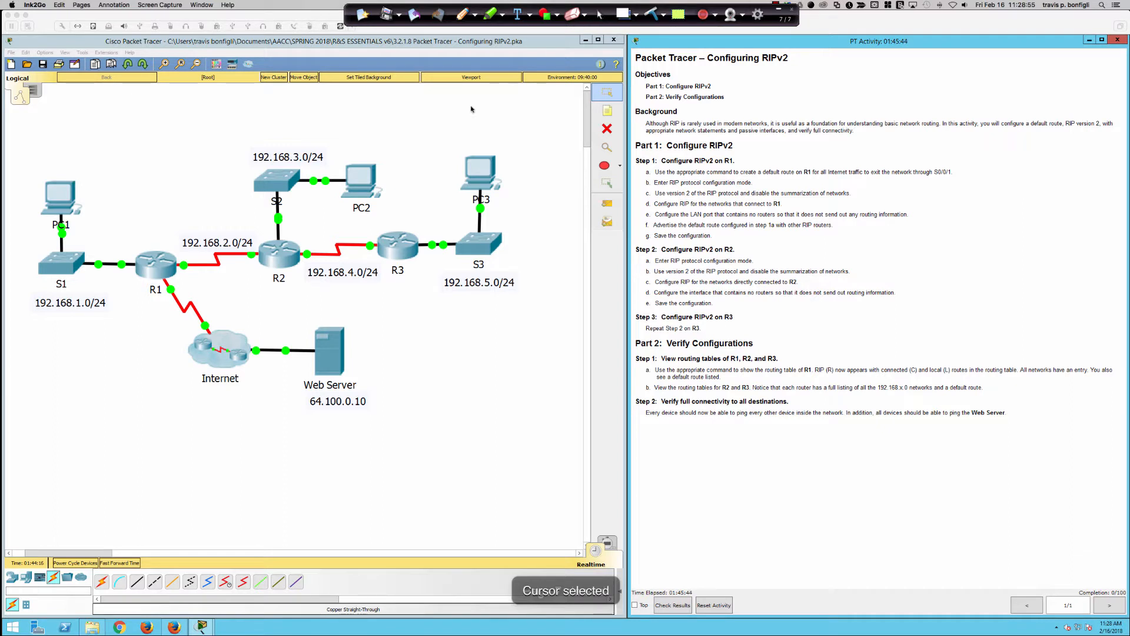
left_click(160, 272)
left_click(152, 266)
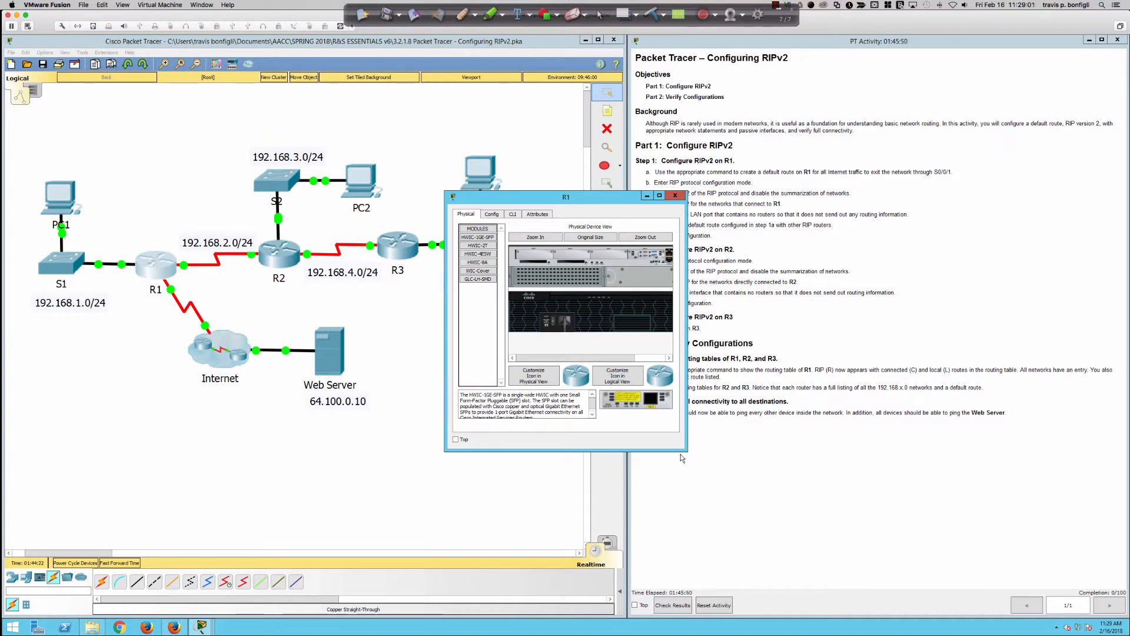
left_click_drag(686, 450, 1110, 597)
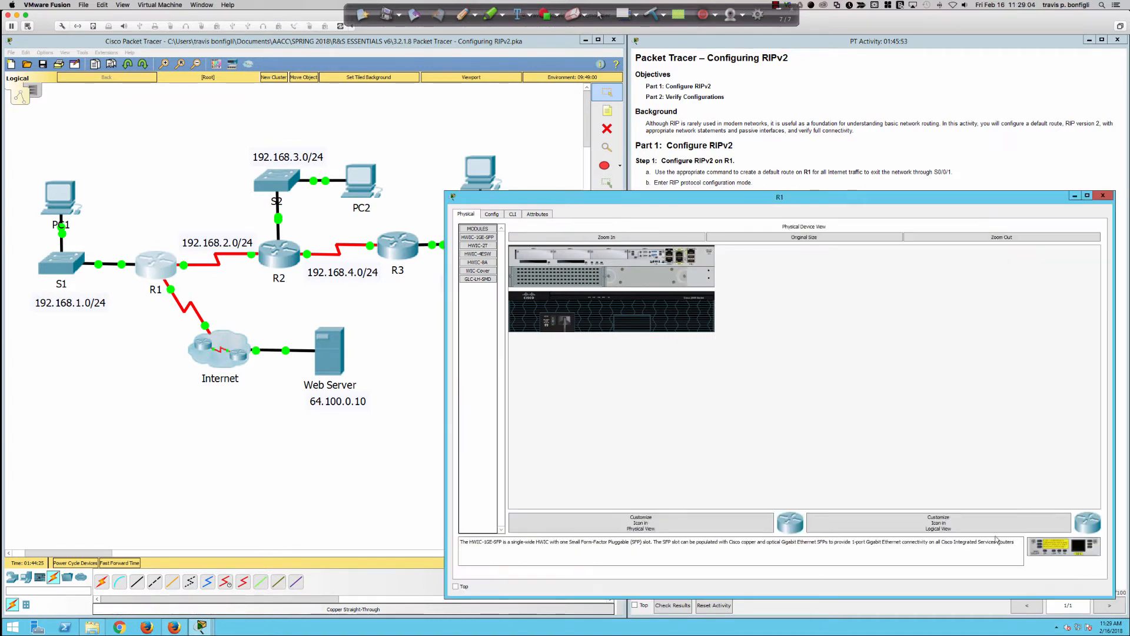
left_click(513, 214)
key("Return")
key("Return")
key("Return")
key("Return")
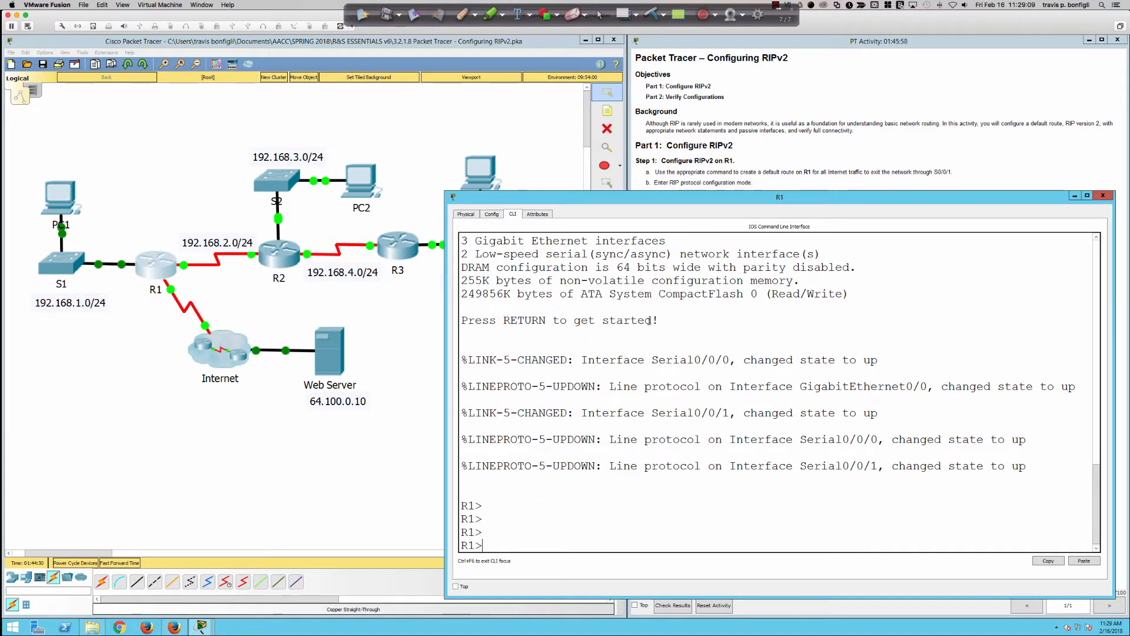
Step: Enter privileged EXEC mode on R1 with enable, and enter global configuration mode with conf t
type("en")
key("Tab")
key("Return")
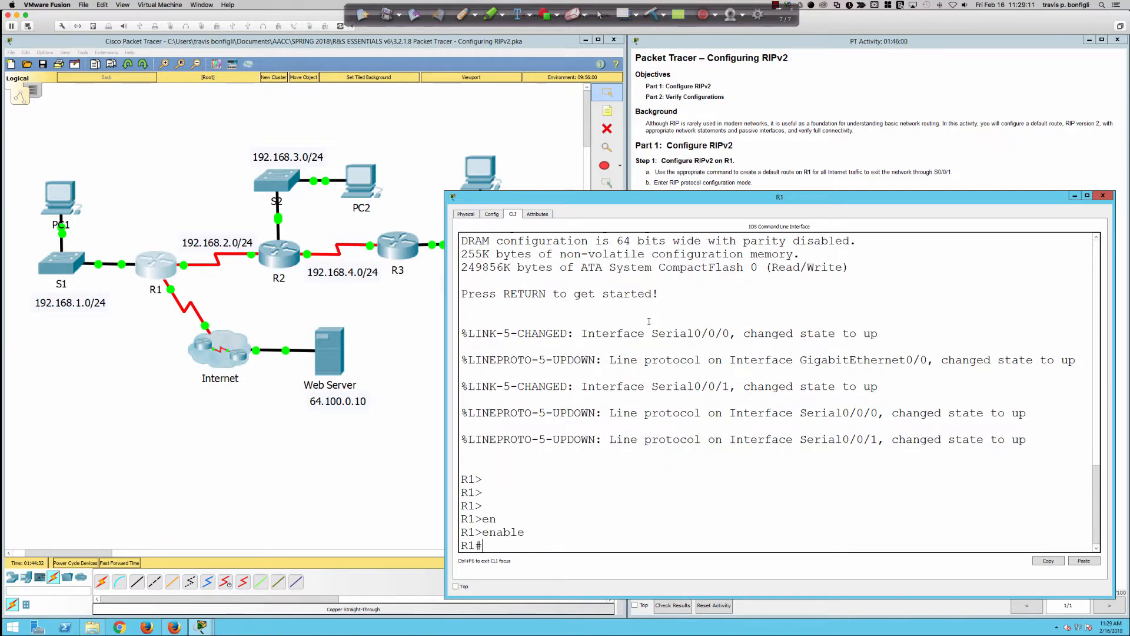
type("conf t")
key("Return")
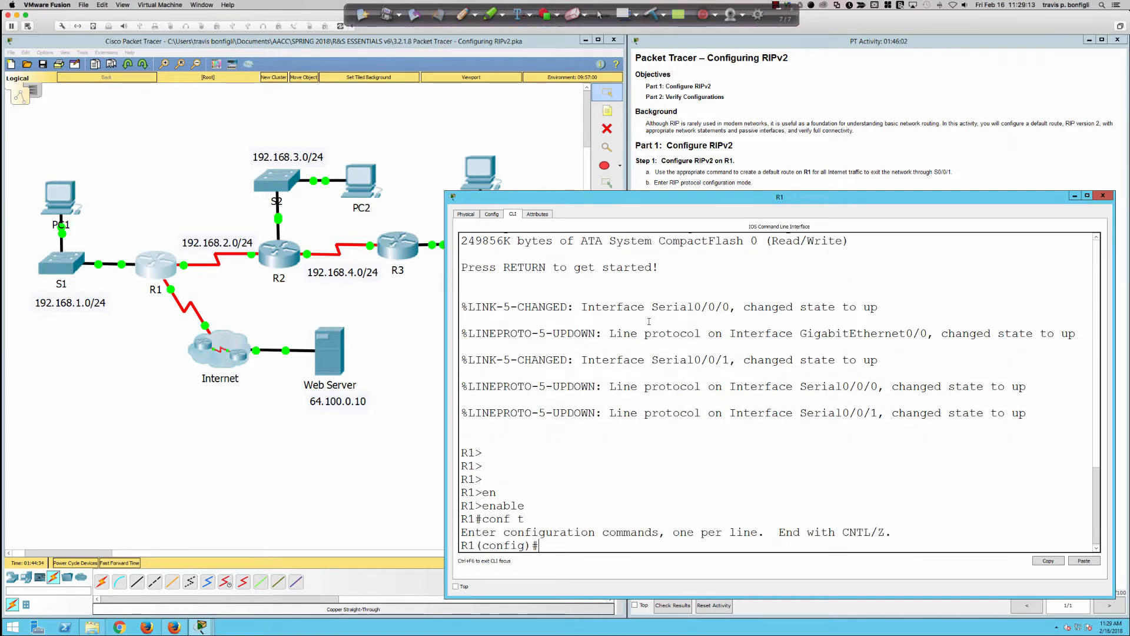
key("Return")
key("Return")
key("Return")
key("Return")
key("Return")
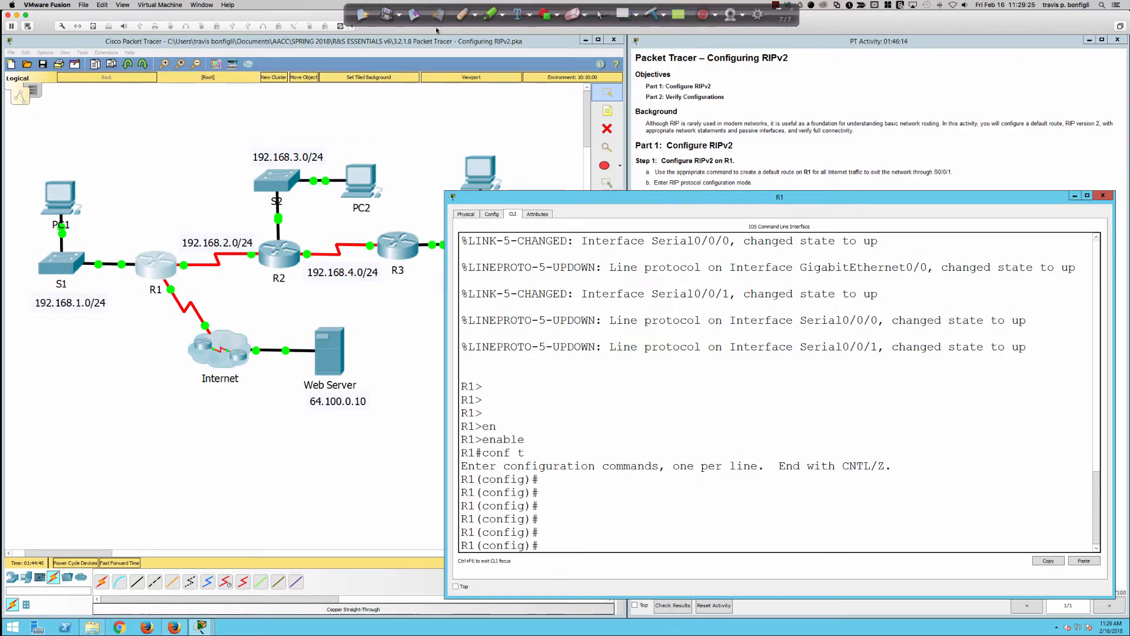
Step: Draw arrows from R1 to R2 and R3, circle the three routers, and clear the annotations
left_click(462, 14)
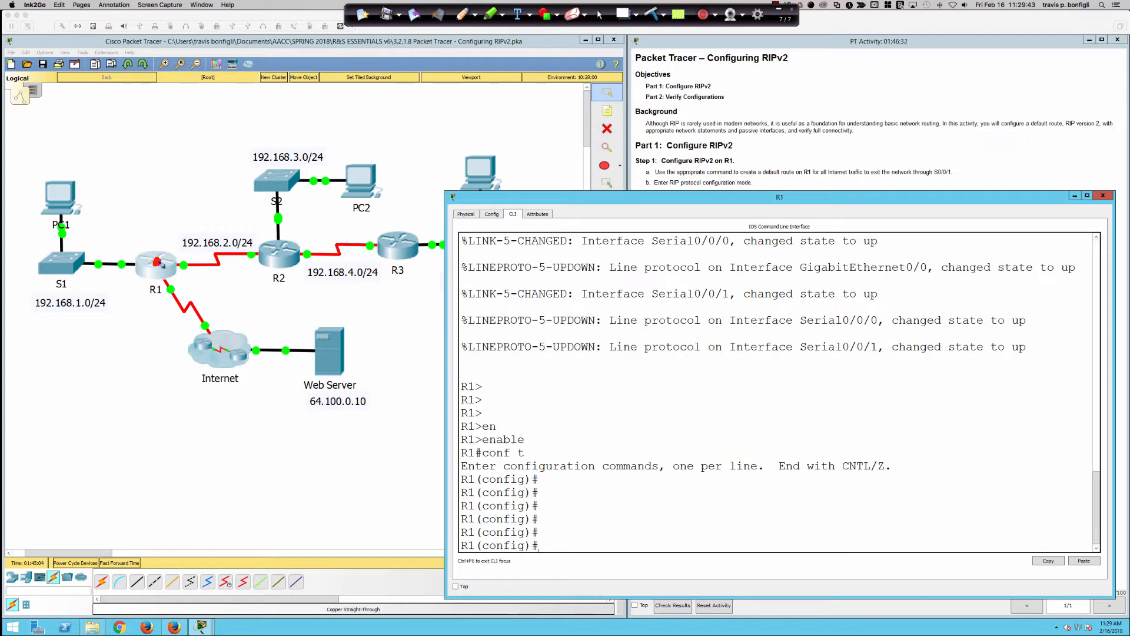
mouse_move(158, 261)
left_mouse_down()
mouse_move(199, 243)
mouse_move(262, 251)
left_mouse_up()
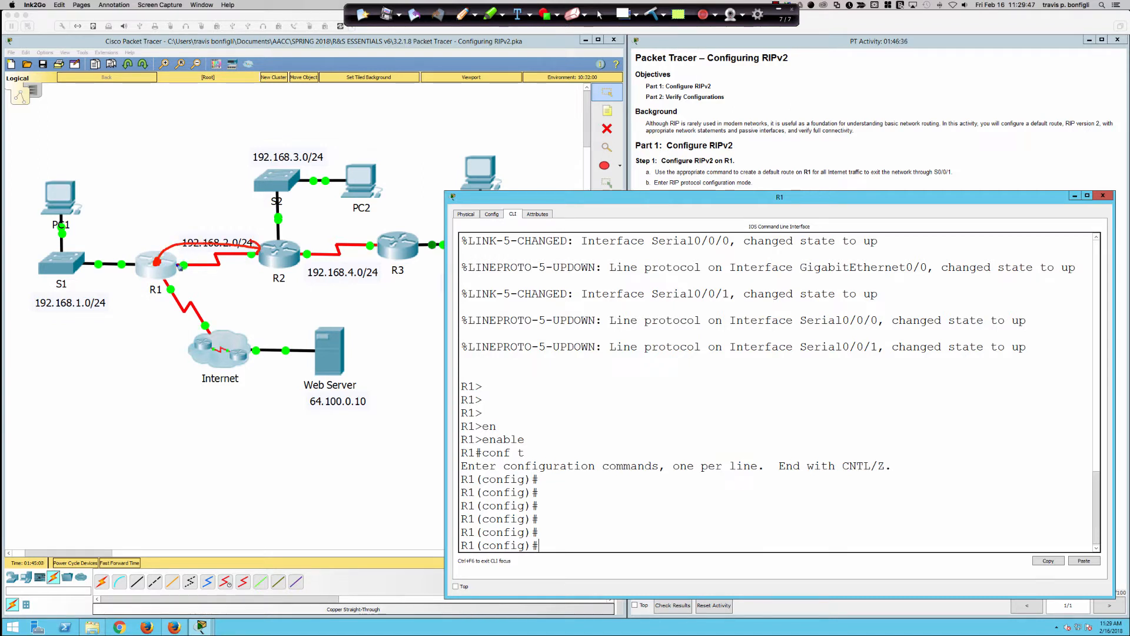
mouse_move(171, 269)
left_mouse_down()
mouse_move(259, 290)
mouse_move(380, 276)
left_mouse_up()
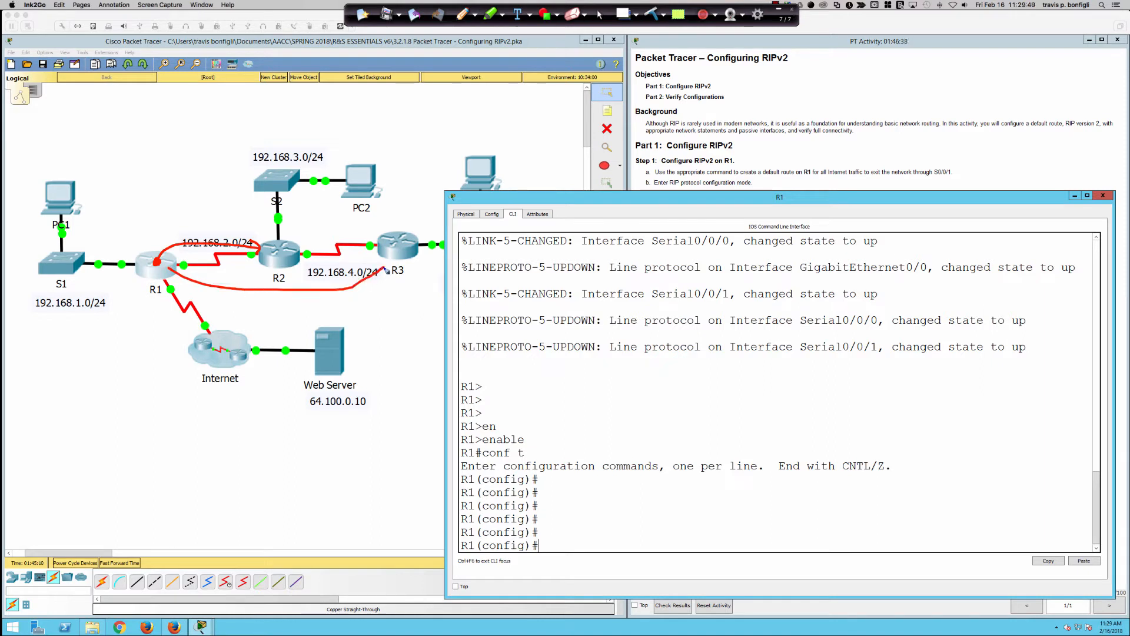
mouse_move(323, 218)
left_mouse_down()
mouse_move(126, 248)
mouse_move(207, 300)
mouse_move(412, 288)
mouse_move(416, 219)
mouse_move(323, 219)
left_mouse_up()
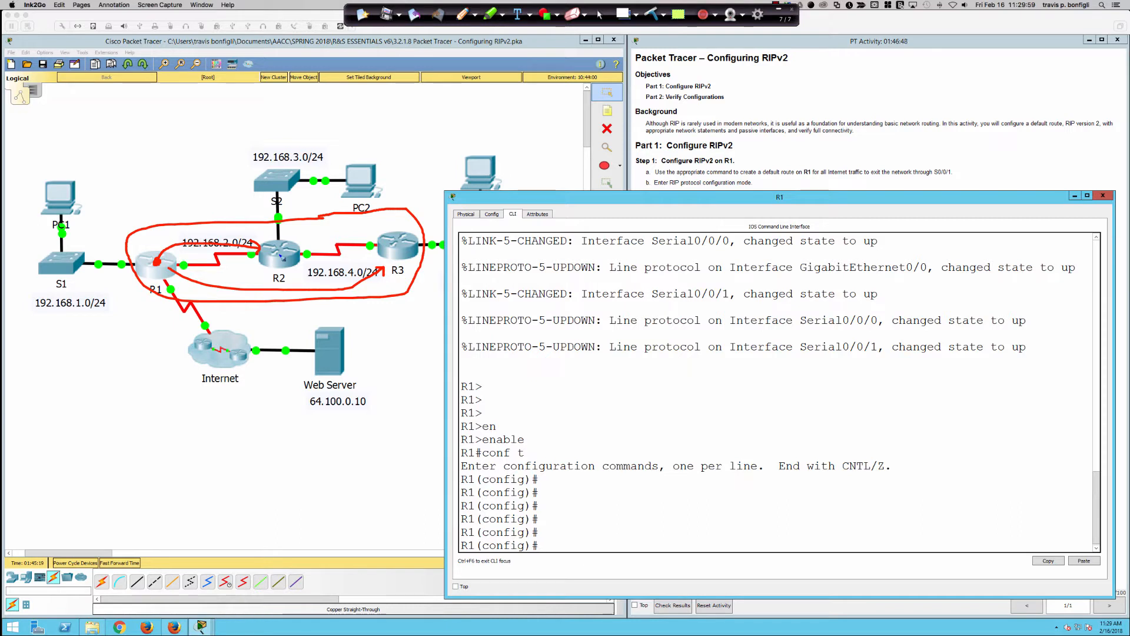
left_click(651, 14)
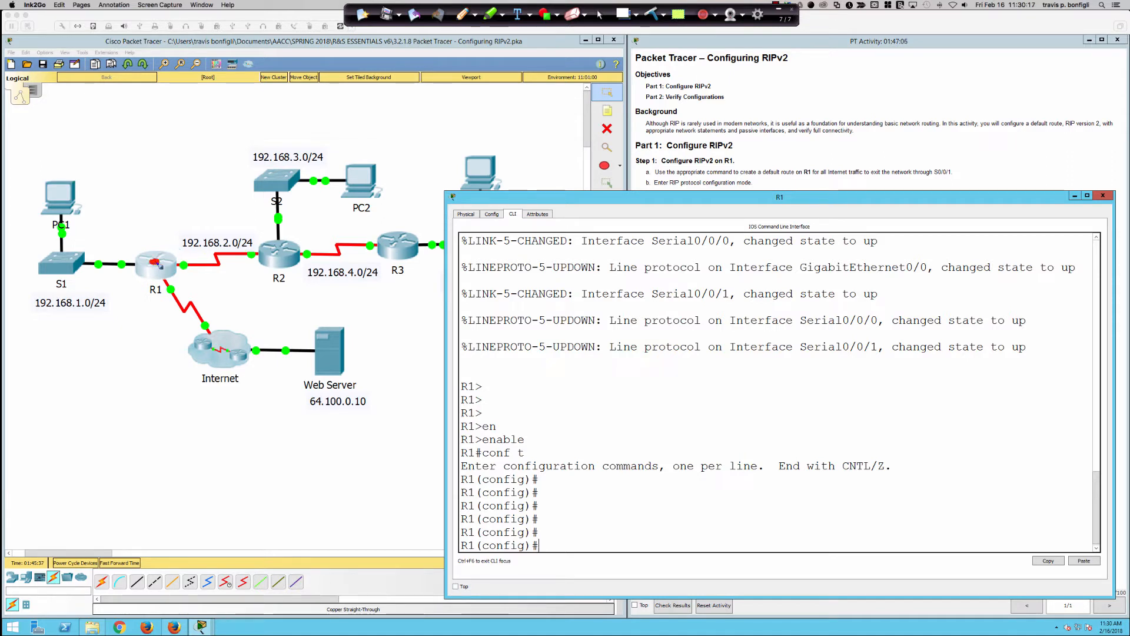
Step: Draw arrows from R1 toward the Internet, R2 toward R1 and R3 toward R2, and clear the annotations
left_click_drag(160, 266, 169, 284)
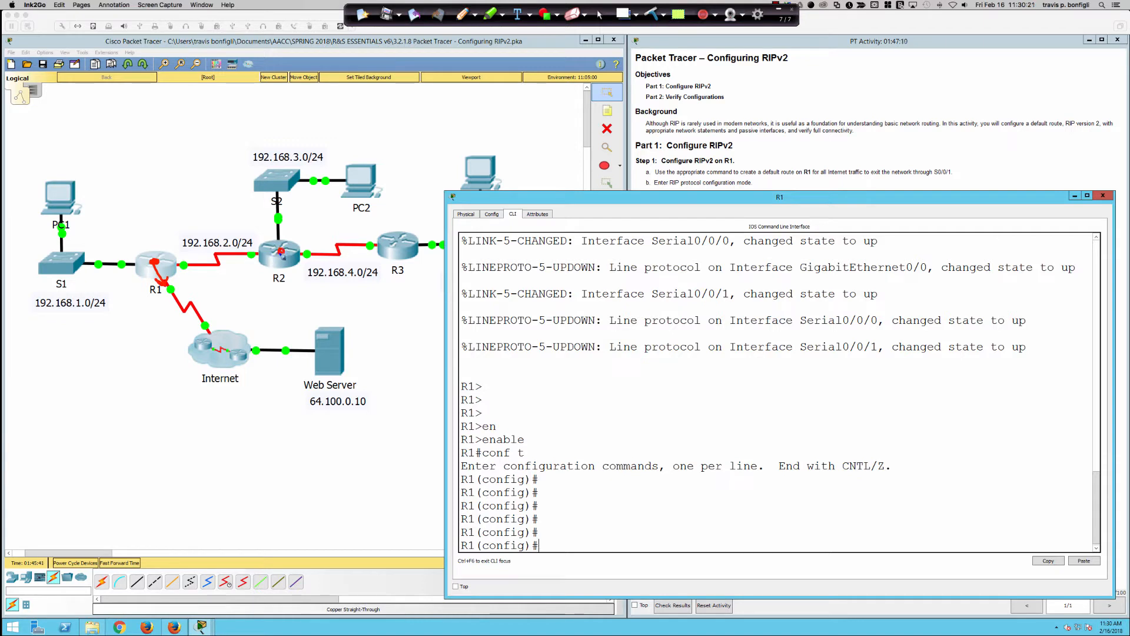
mouse_move(280, 252)
left_mouse_down()
mouse_move(243, 252)
mouse_move(254, 260)
left_mouse_up()
left_click_drag(408, 244, 356, 248)
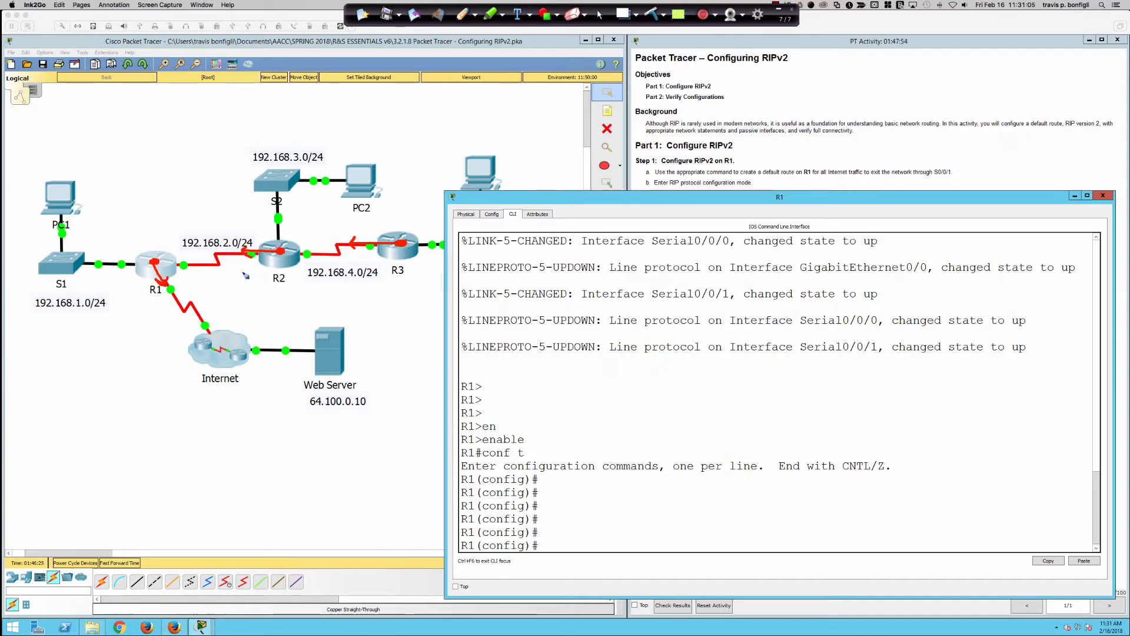
left_click(656, 13)
left_click(601, 16)
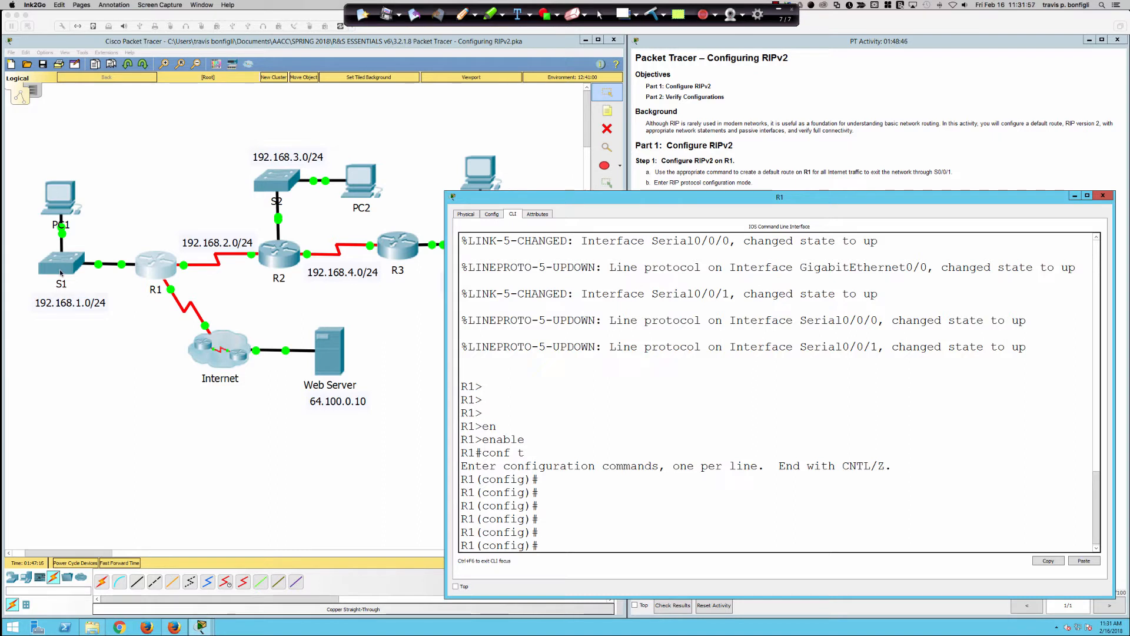
Step: Draw a boundary line between the internal network and the Internet, with arrows from R1 to the Internet link, R2 and R3
left_click(463, 14)
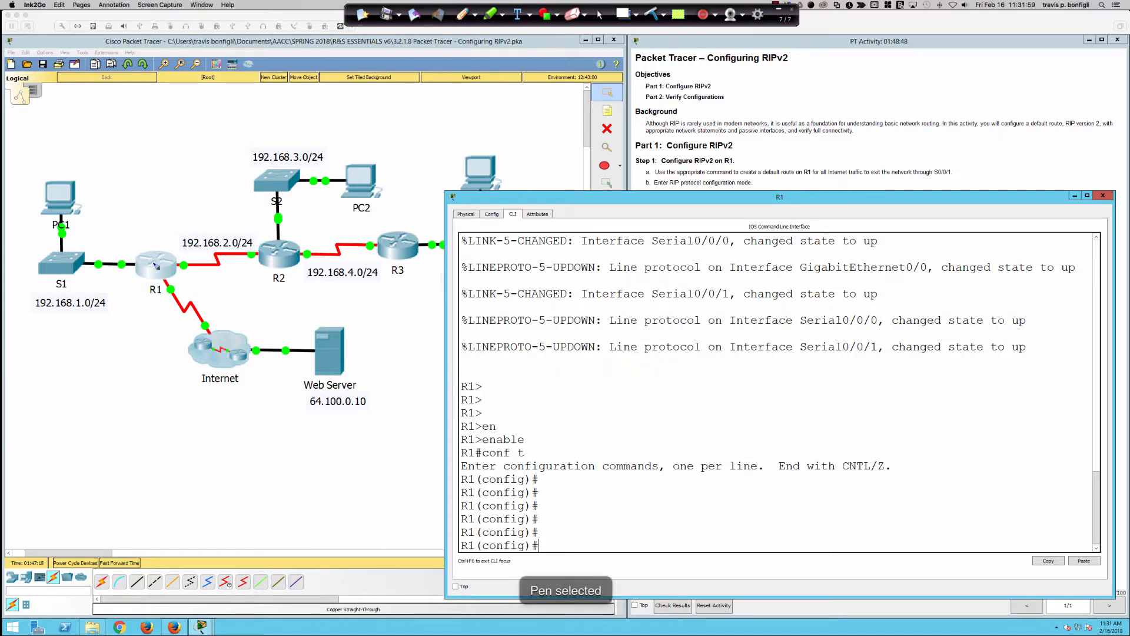
mouse_move(157, 260)
left_mouse_down()
mouse_move(178, 295)
mouse_move(187, 286)
left_mouse_up()
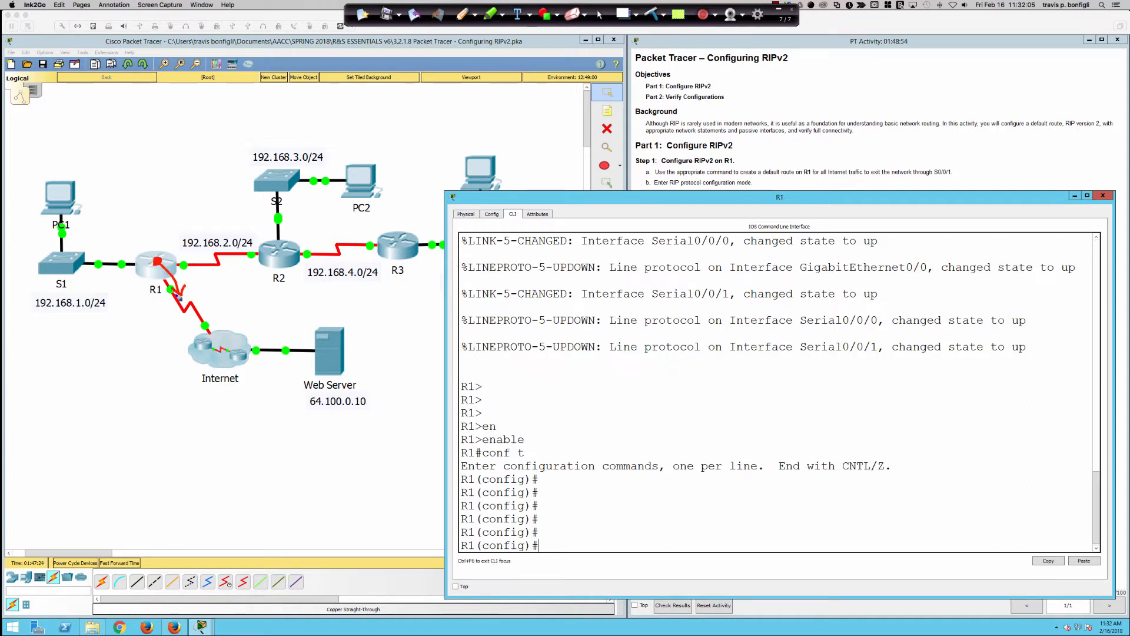
mouse_move(14, 321)
left_mouse_down()
mouse_move(141, 317)
mouse_move(160, 301)
mouse_move(436, 304)
left_mouse_up()
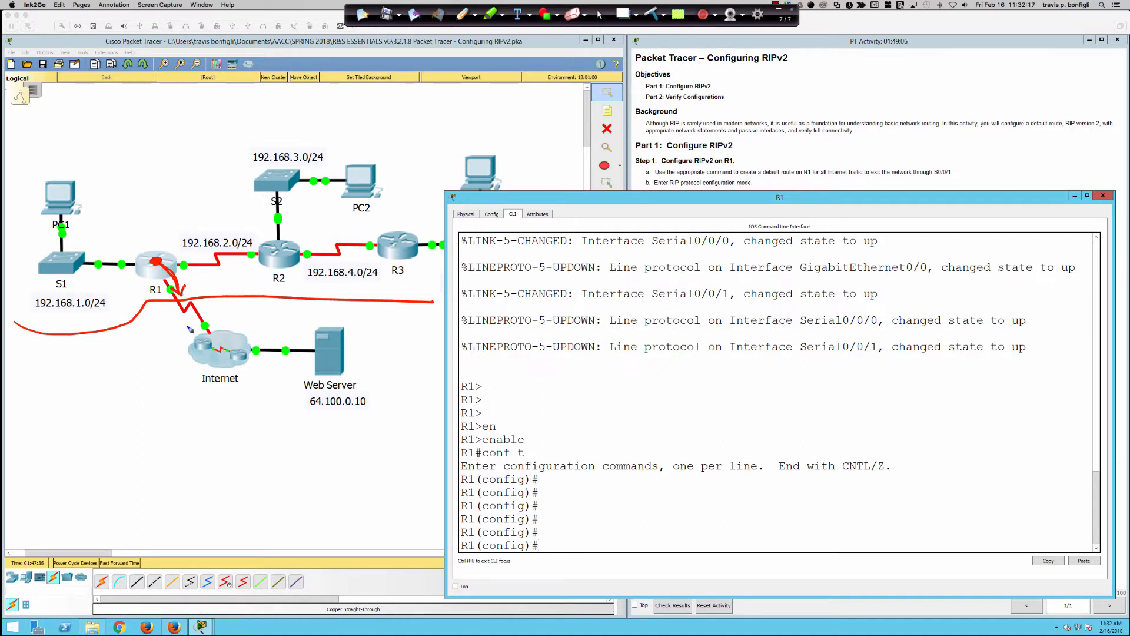
left_click_drag(169, 260, 262, 250)
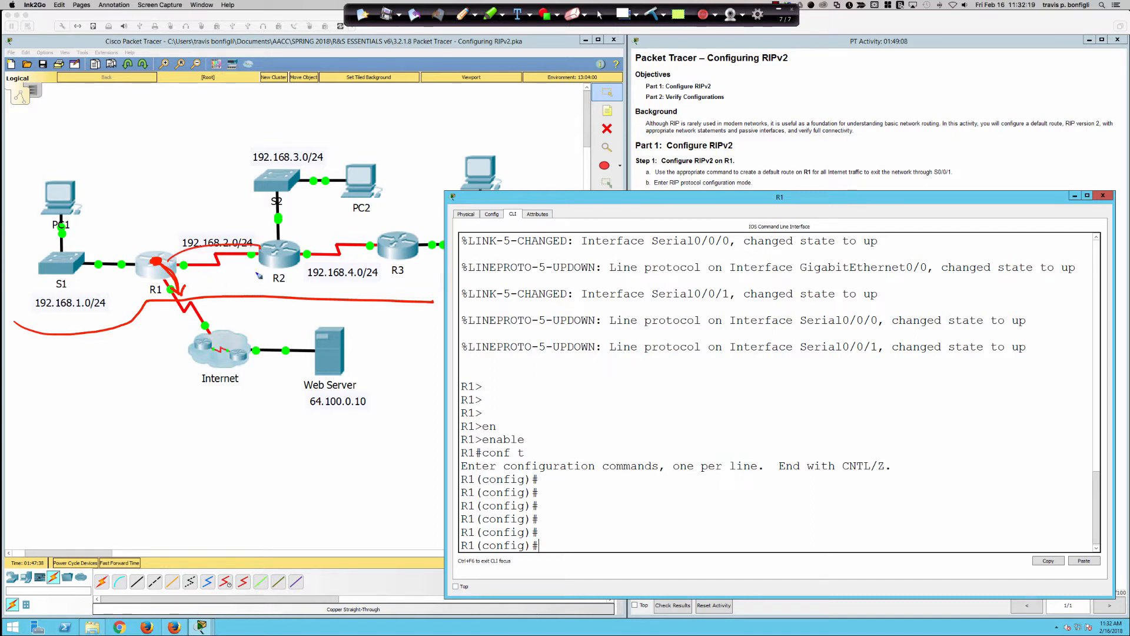
mouse_move(172, 263)
left_mouse_down()
mouse_move(200, 287)
mouse_move(380, 258)
mouse_move(367, 265)
left_mouse_up()
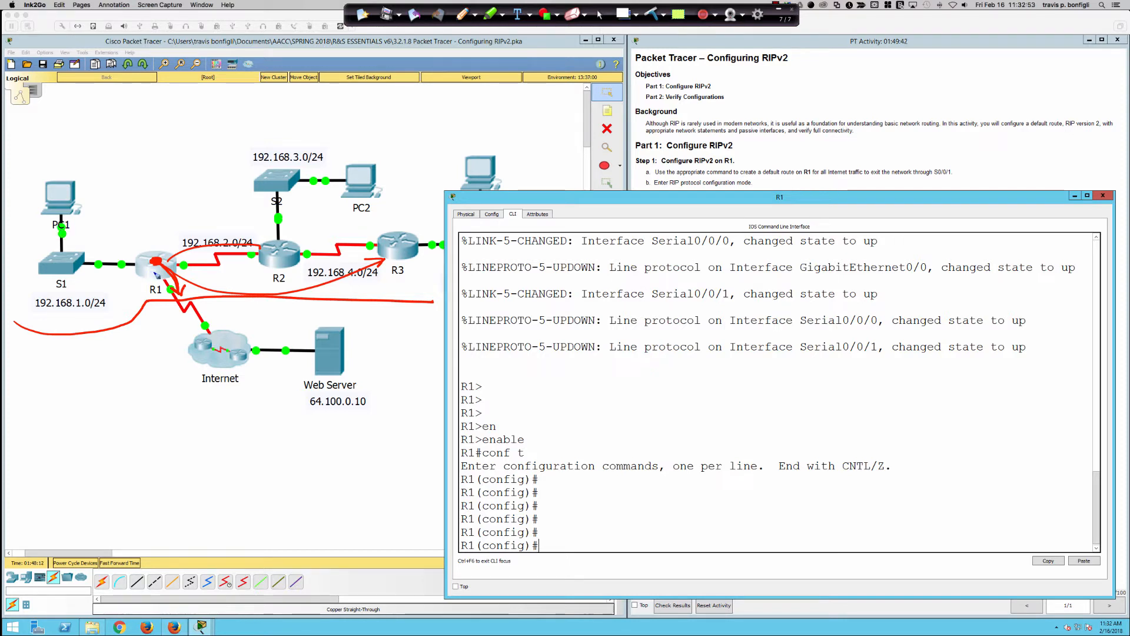
Step: Clear the annotations and move R1's window down to uncover the Step 1 instructions, with the CLI at its latest prompt
left_click(655, 16)
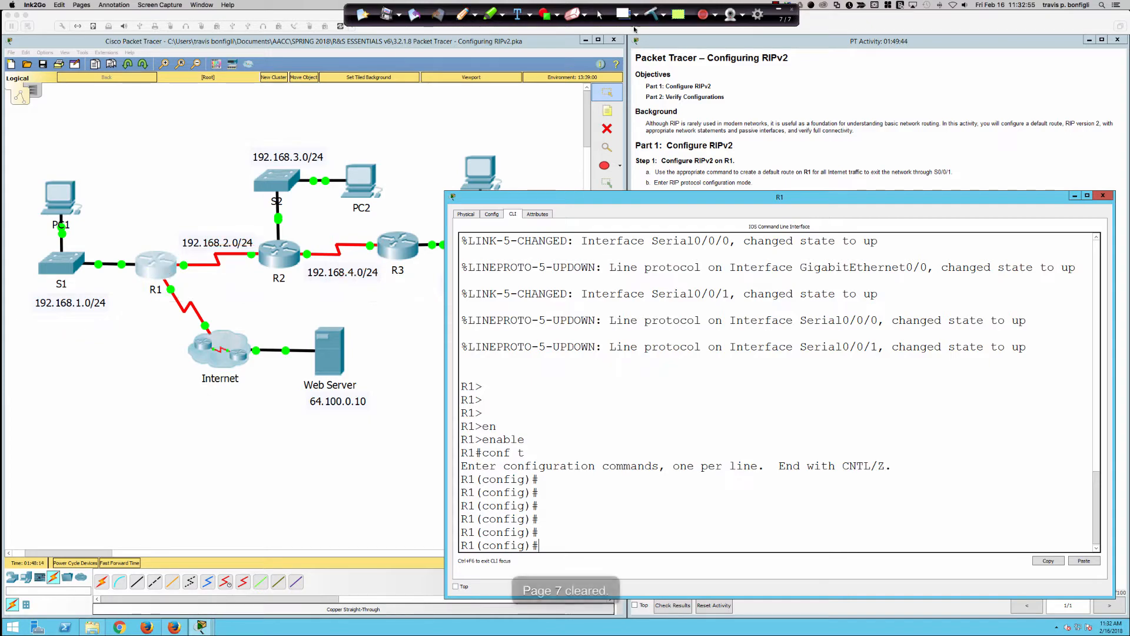
left_click(599, 14)
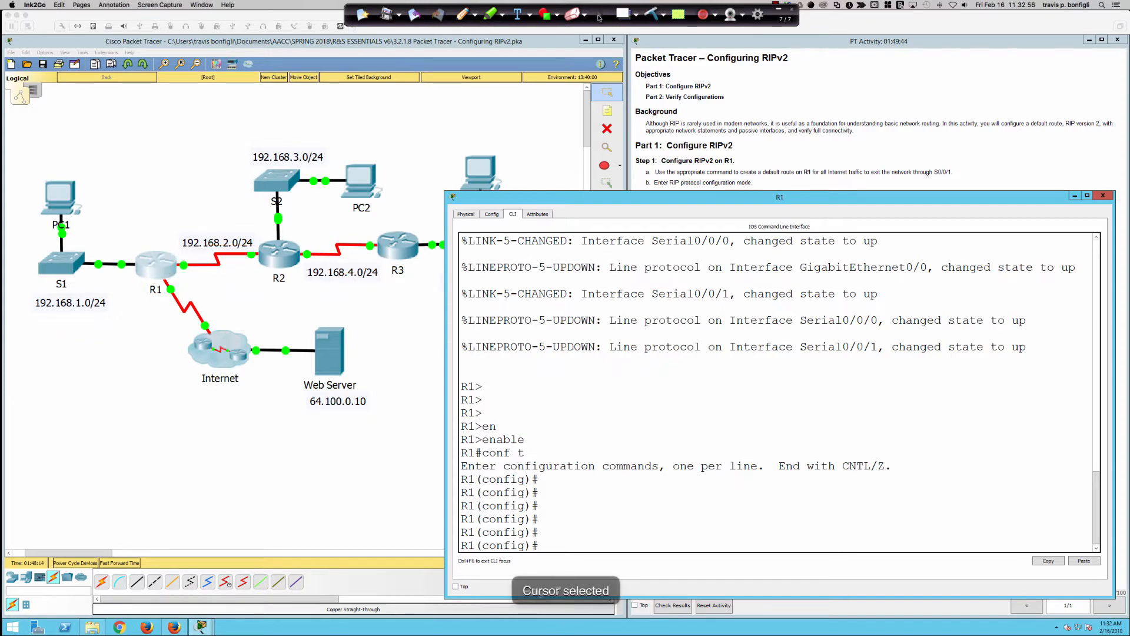
left_click(659, 199)
key("ctrl+a")
left_click_drag(667, 201, 648, 242)
left_click(714, 411)
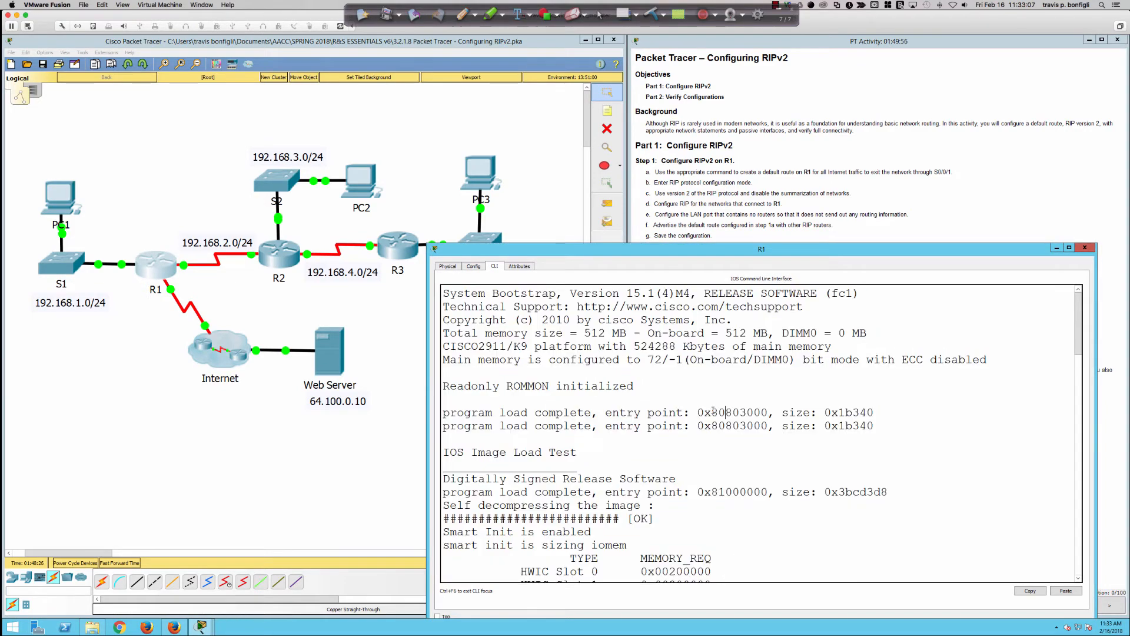
scroll(851, 364, "down", 20)
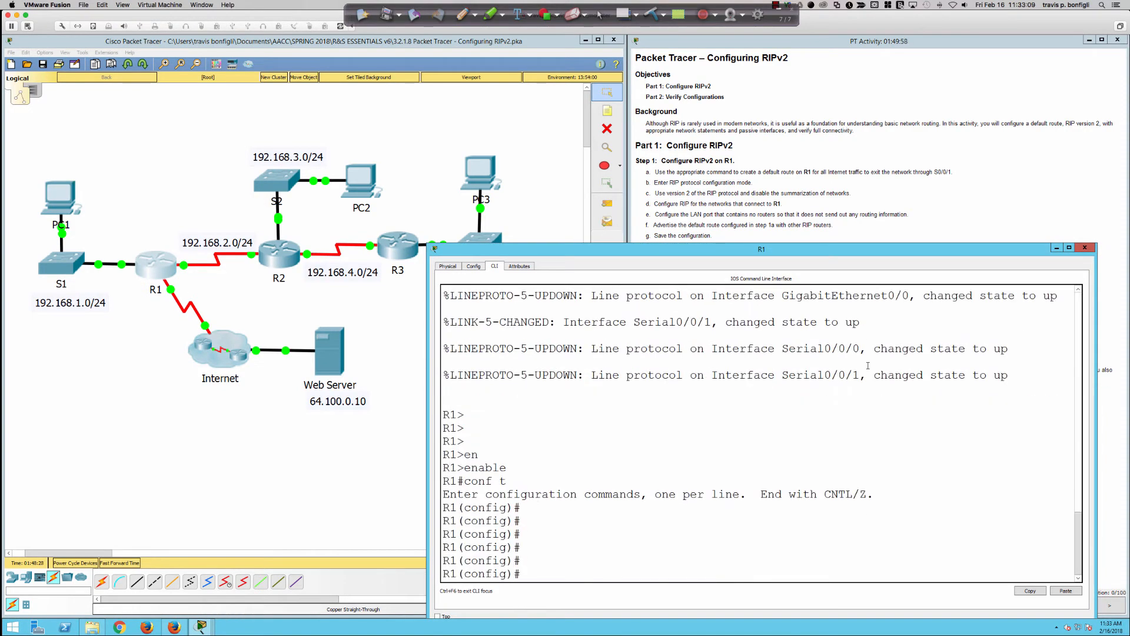
Step: Create a default route on R1 out of Serial0/0/1 with ip route 0.0.0.0 0.0.0.0 s0/0/1
key("Return")
key("Return")
key("Return")
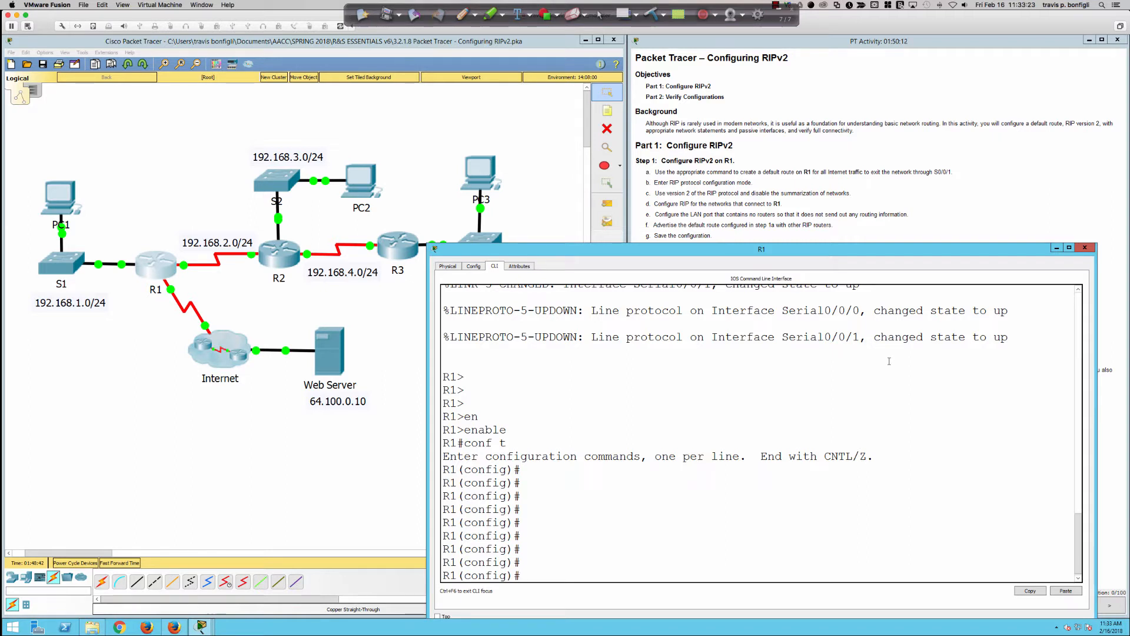
type("ip route")
type("0.0.0.0 0.0.0")
key("BackSpace")
type("0.0 s")
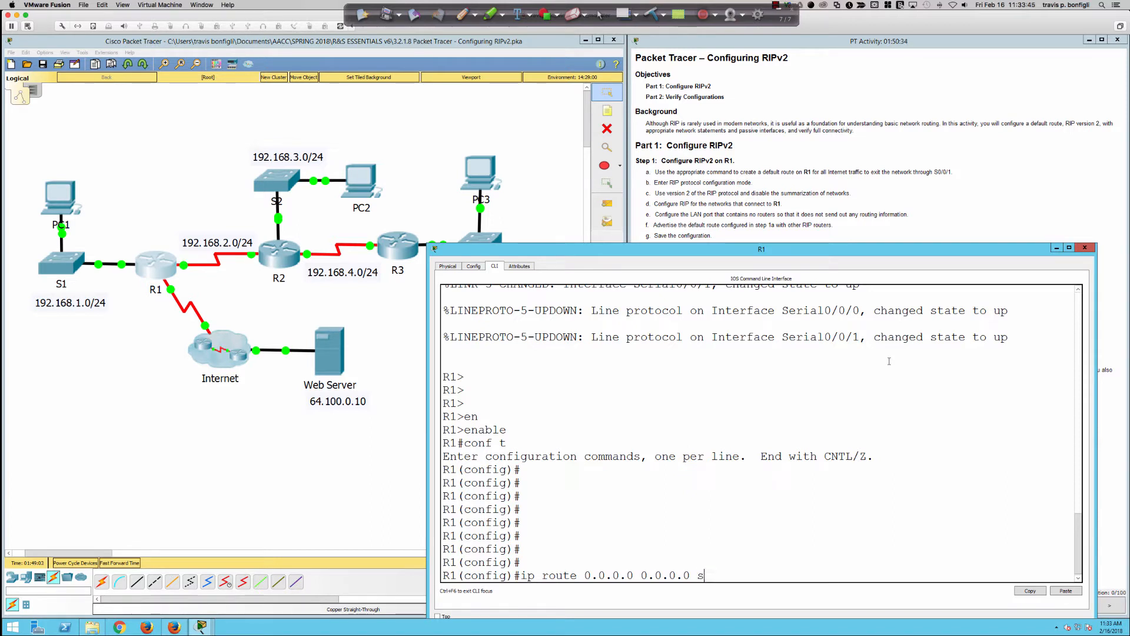
type("0/0/1")
key("Return")
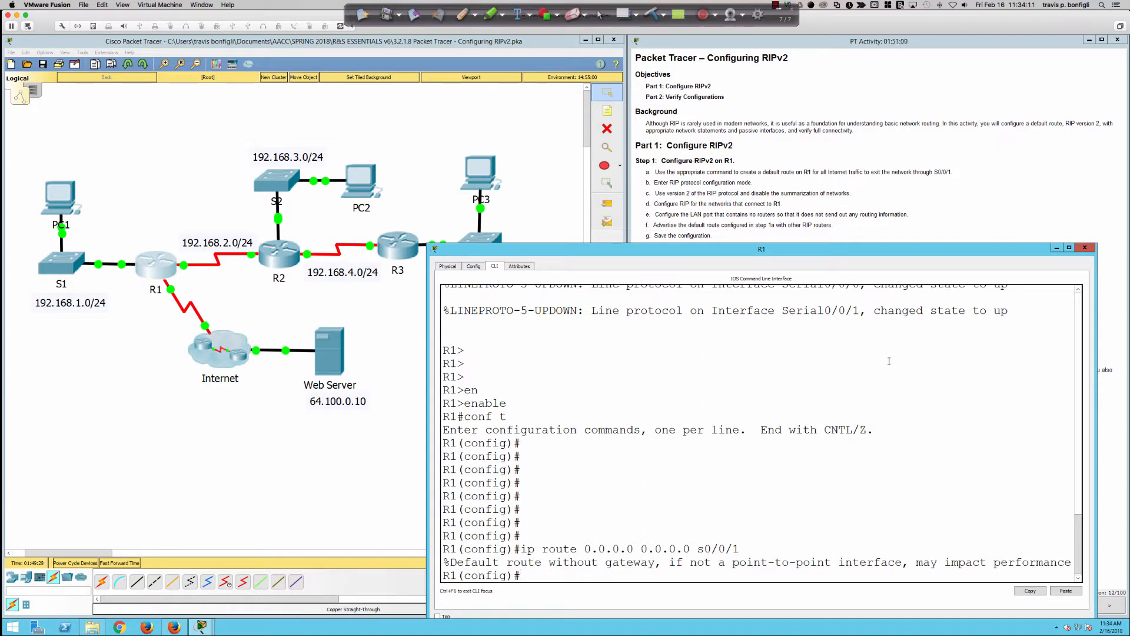
key("Return")
key("Return")
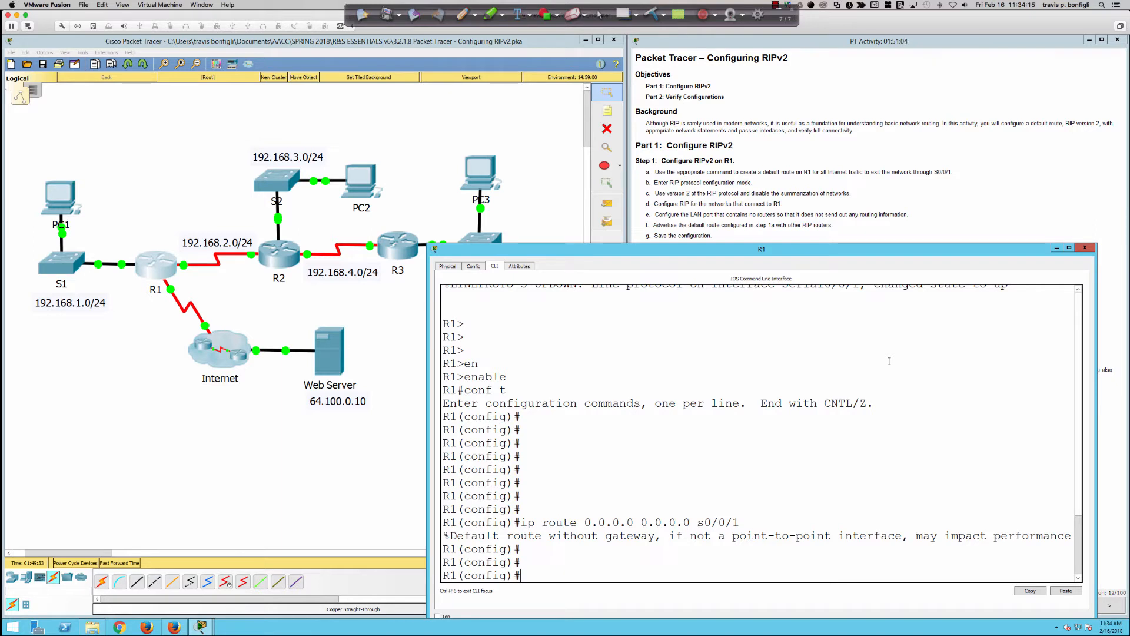
Step: Underline 0.0.0.0 0.0.0.0 in the ip route command with the pen, and draw an arrow from R1 toward PC3's network
left_click(462, 14)
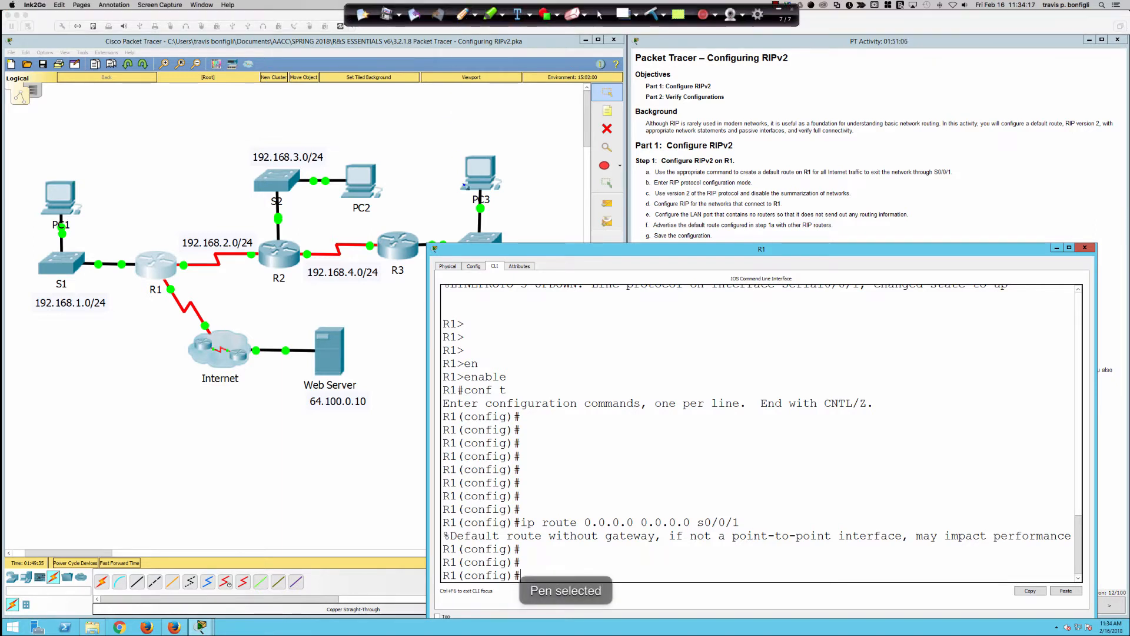
mouse_move(583, 528)
left_mouse_down()
mouse_move(694, 530)
mouse_move(692, 521)
left_mouse_up()
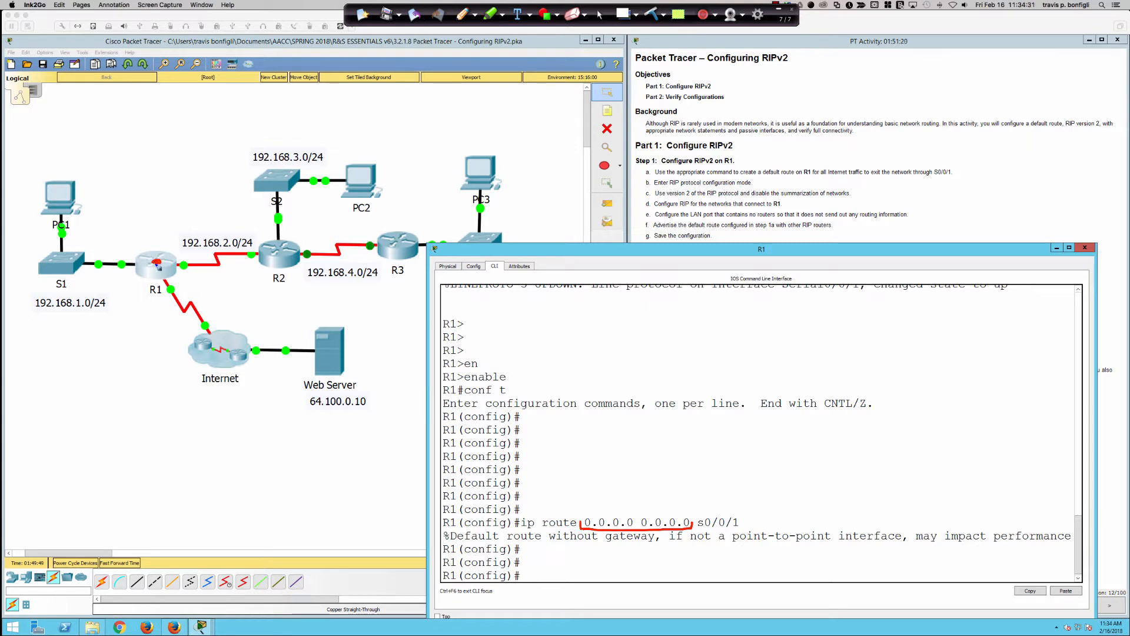
mouse_move(157, 262)
left_mouse_down()
mouse_move(235, 240)
mouse_move(456, 227)
mouse_move(451, 219)
left_mouse_up()
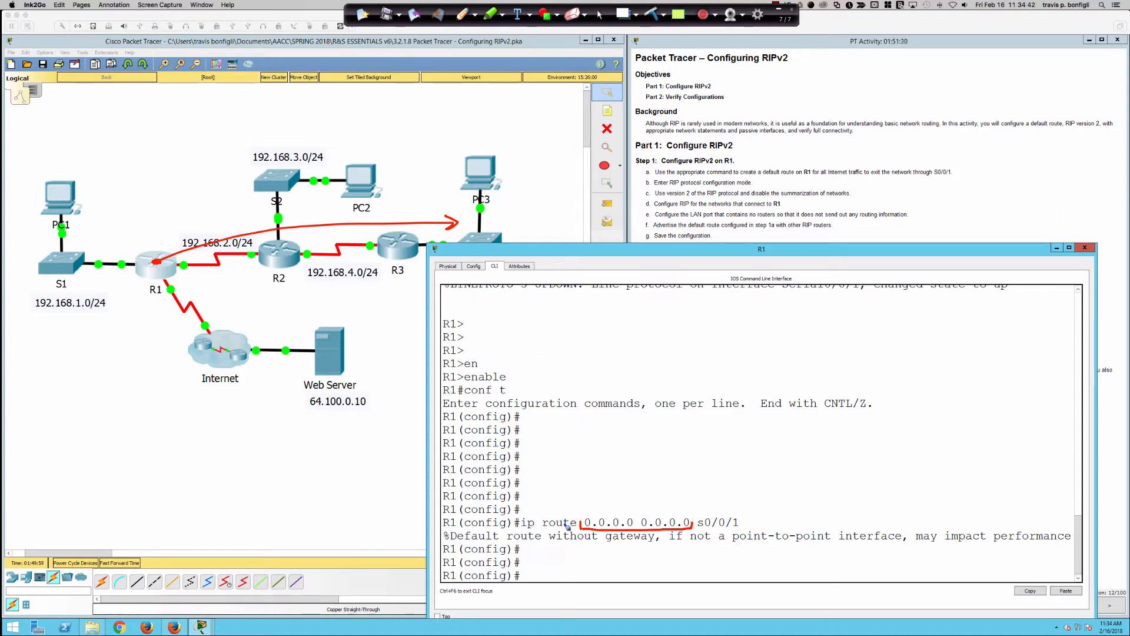
Step: Handwrite 192.168.5.0 255.255.255.0 followed by S0/0/0 and Ip above the ip route command, and strike out S0/0/0
mouse_move(584, 485)
left_mouse_down()
mouse_move(581, 498)
mouse_move(642, 497)
mouse_move(654, 481)
mouse_move(694, 491)
mouse_move(796, 477)
left_mouse_up()
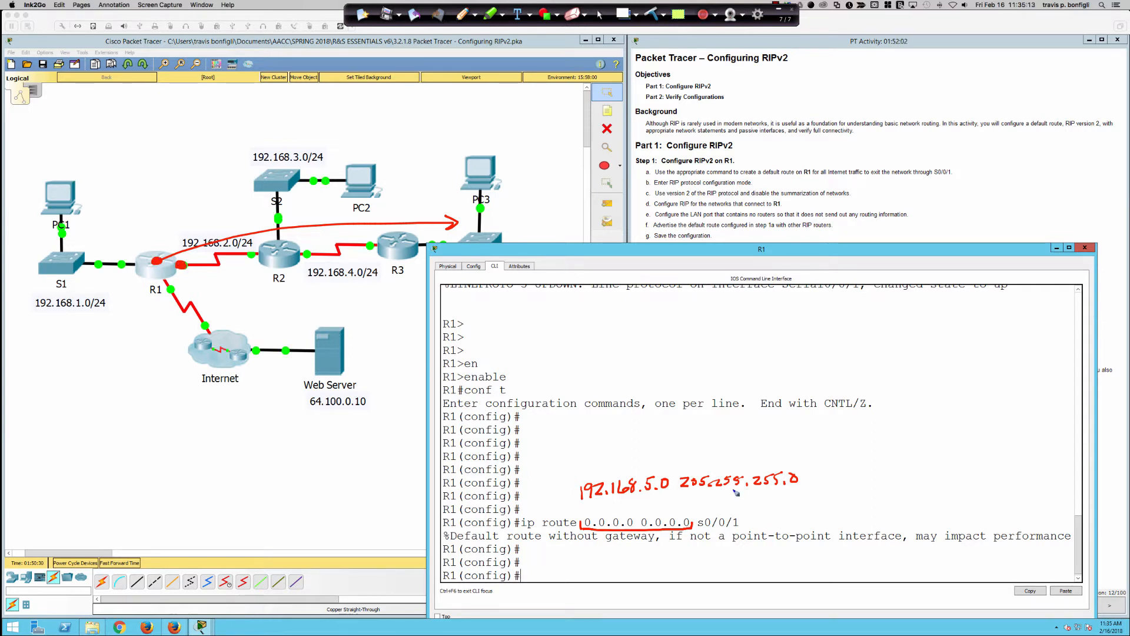
mouse_move(832, 474)
left_mouse_down()
mouse_move(897, 489)
mouse_move(913, 478)
left_mouse_up()
left_click_drag(930, 475, 942, 486)
left_click_drag(944, 490, 945, 484)
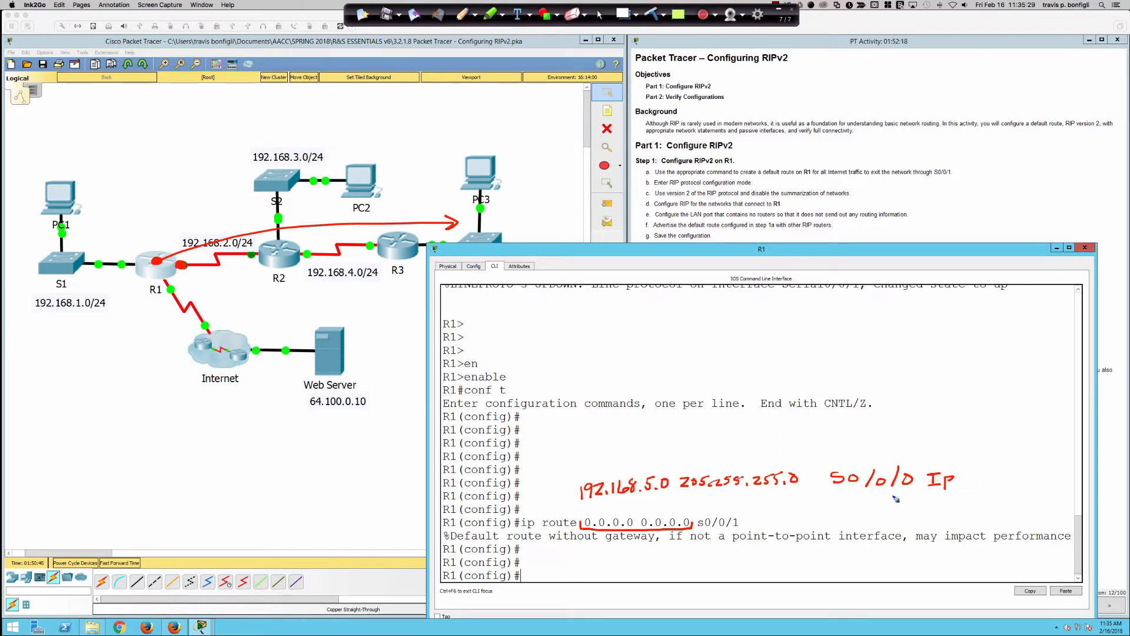
mouse_move(838, 483)
left_mouse_down()
mouse_move(901, 477)
mouse_move(889, 479)
left_mouse_up()
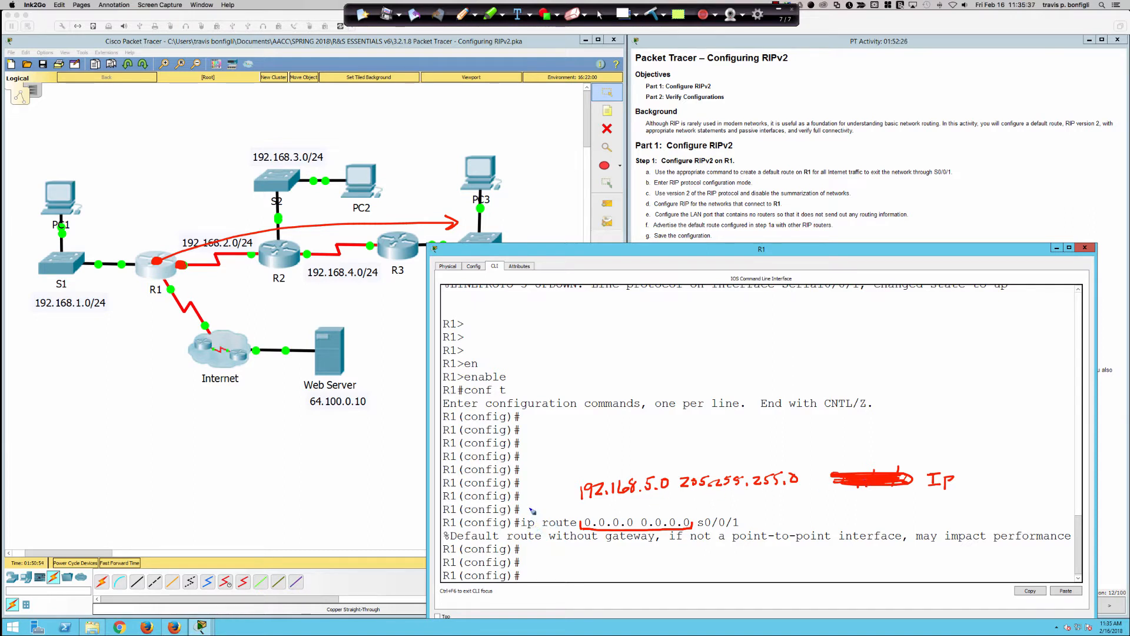
Step: Mark the parts of the ip route command with arrows and underlines, replace s0/0/1 with a handwritten IP, and clear the annotations
mouse_move(531, 502)
left_mouse_down()
mouse_move(531, 516)
mouse_move(561, 507)
left_mouse_up()
mouse_move(641, 495)
left_mouse_down()
mouse_move(641, 516)
mouse_move(648, 506)
mouse_move(622, 498)
mouse_move(793, 498)
left_mouse_up()
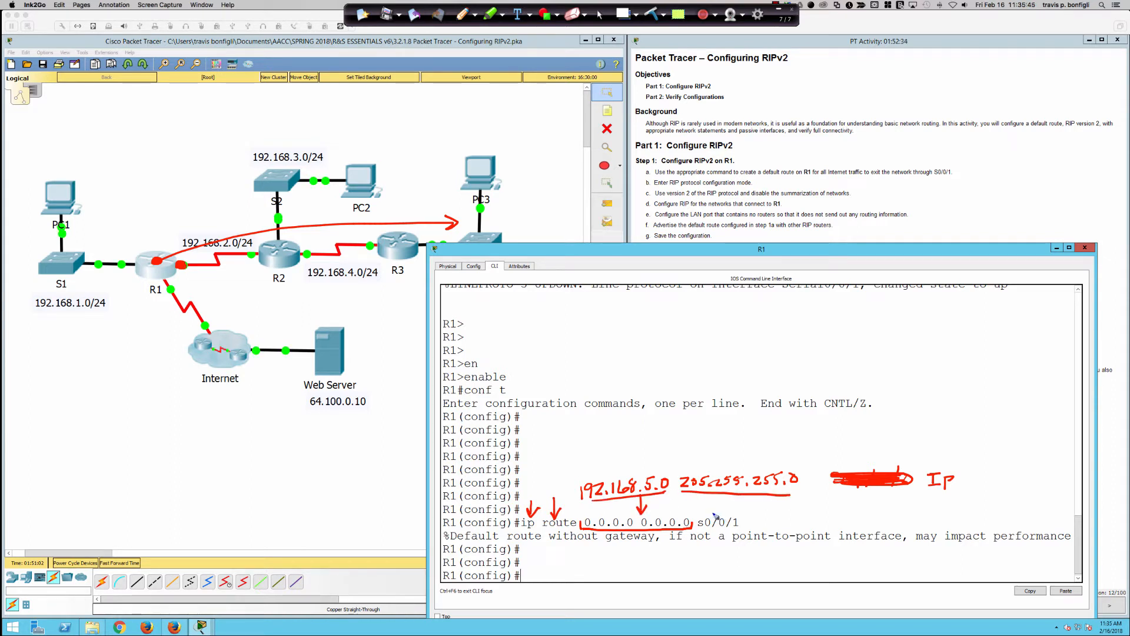
left_click_drag(716, 499, 723, 514)
mouse_move(757, 525)
left_mouse_down()
mouse_move(776, 518)
mouse_move(735, 524)
left_mouse_up()
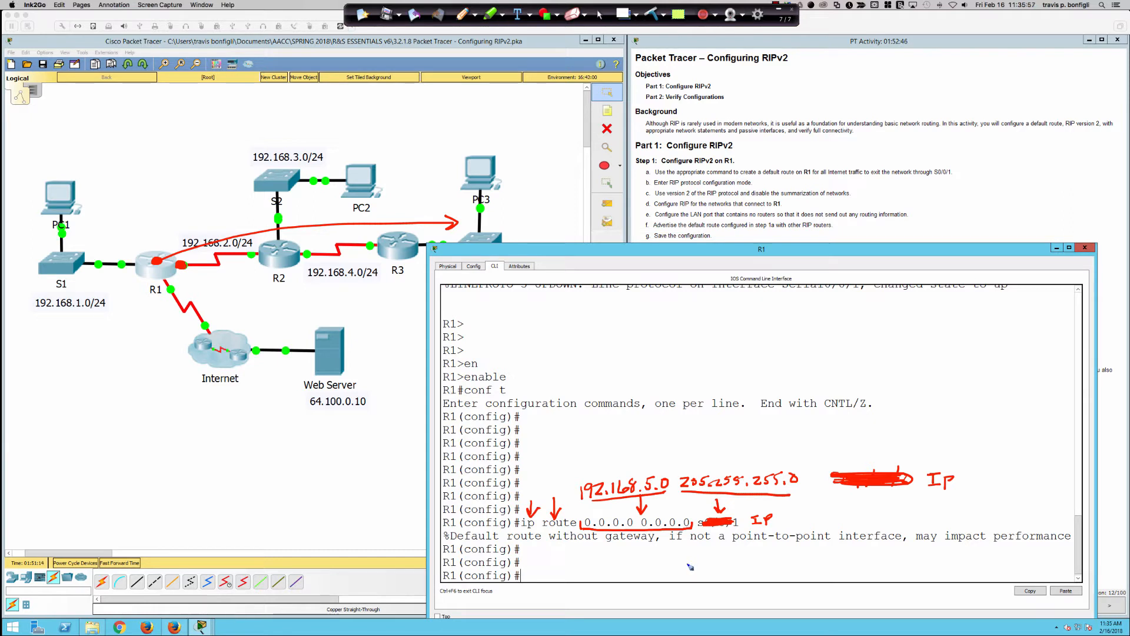
left_click(651, 13)
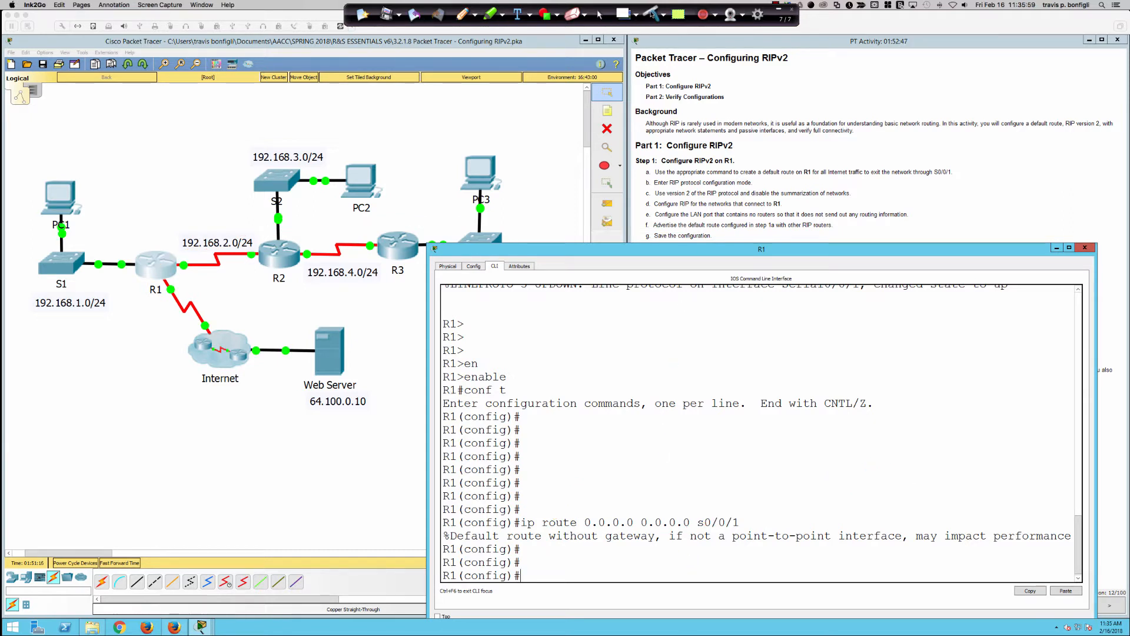
Step: Switch from the pen back to the cursor and highlight 0.0.0.0 0.0.0.0 in R1's default route command
left_click(601, 14)
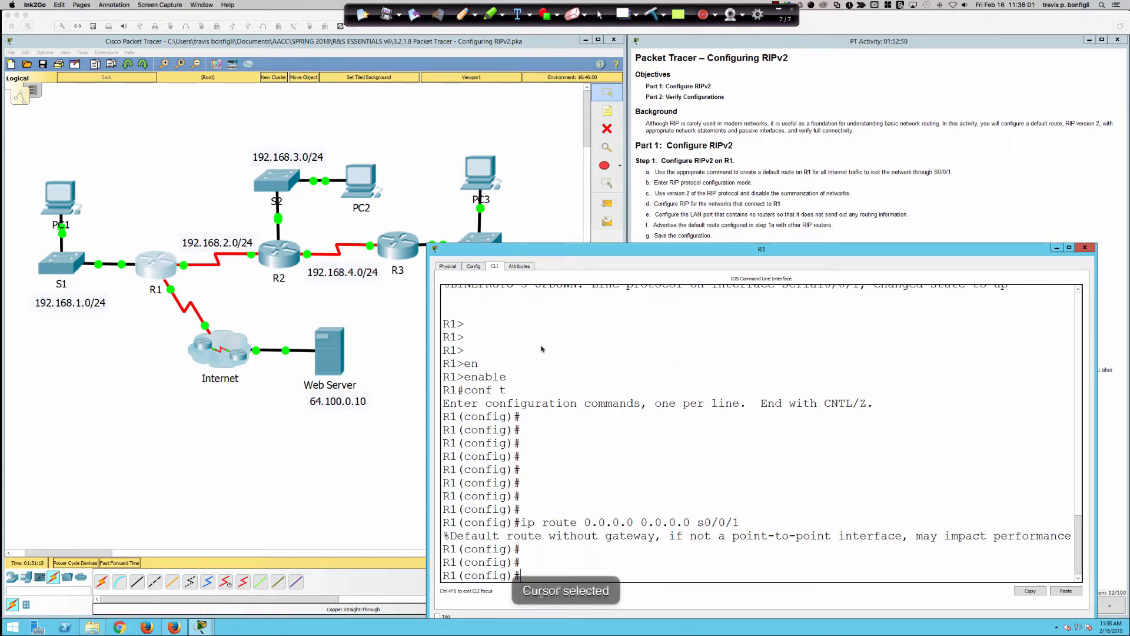
left_click(609, 471)
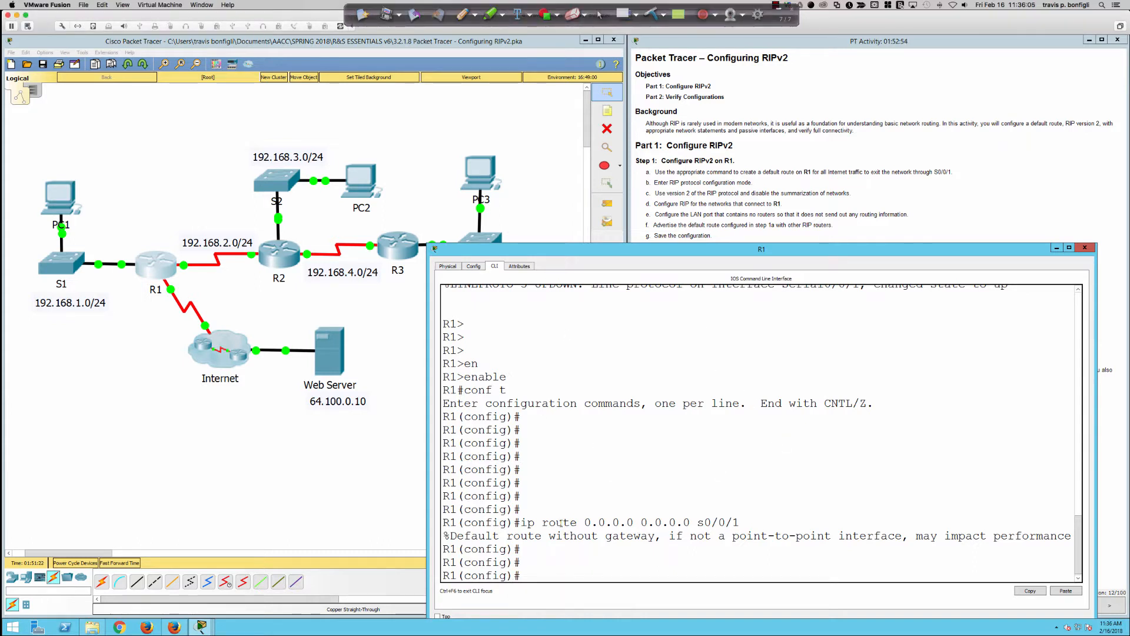
left_click_drag(585, 522, 690, 522)
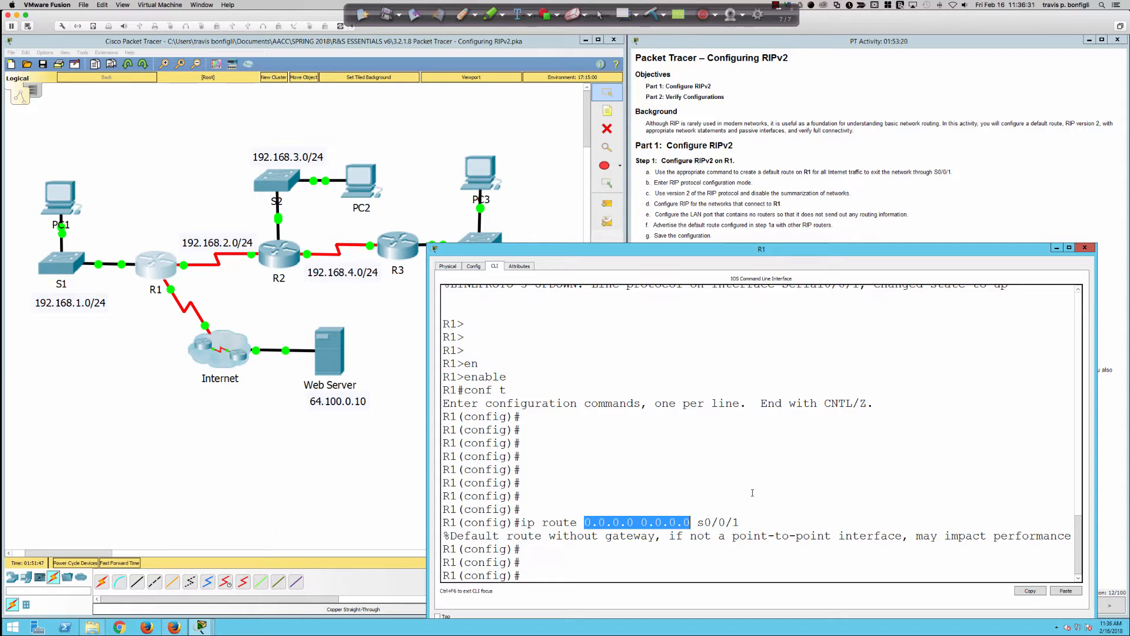
left_click(712, 526)
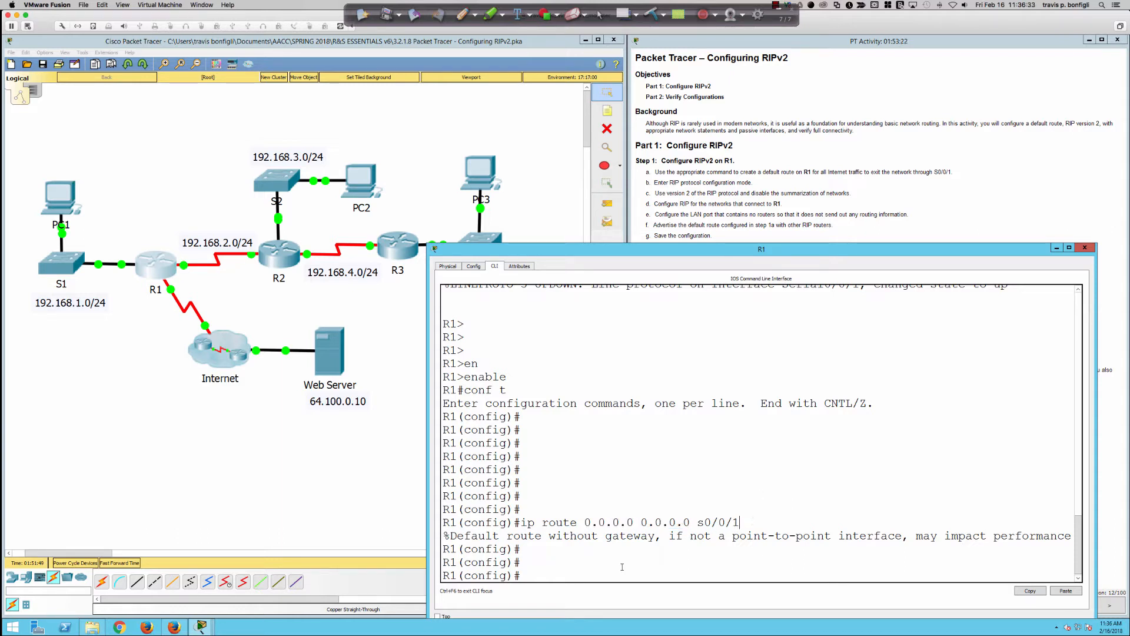
Step: Enter RIP configuration mode on R1 with router rip and set version 2
key("Return")
key("Return")
key("Return")
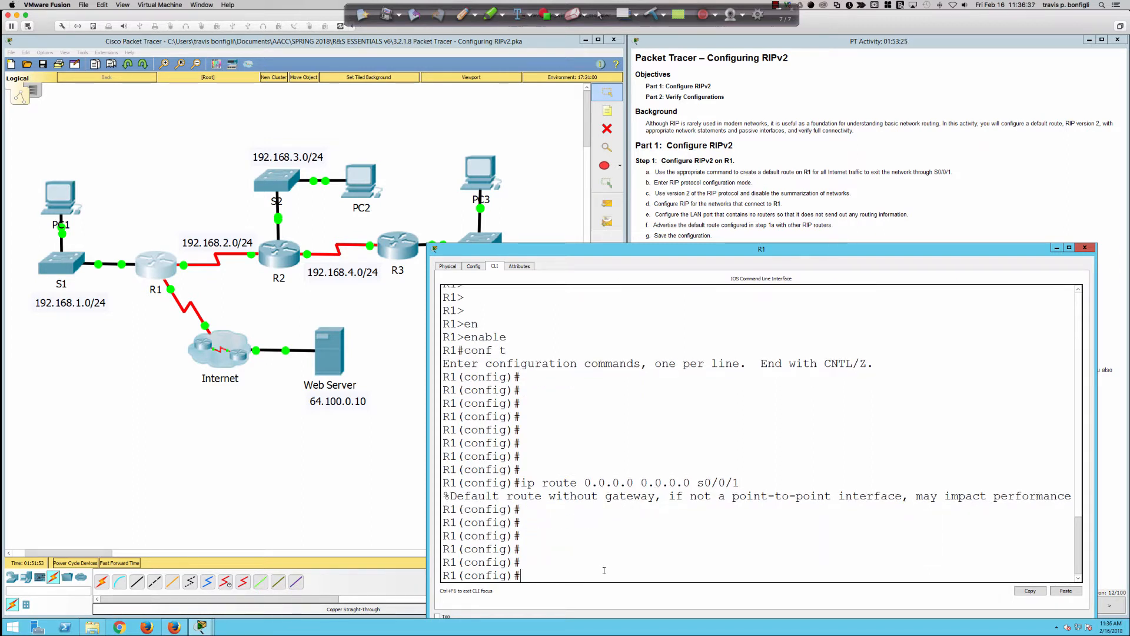
type("router rip")
key("Return")
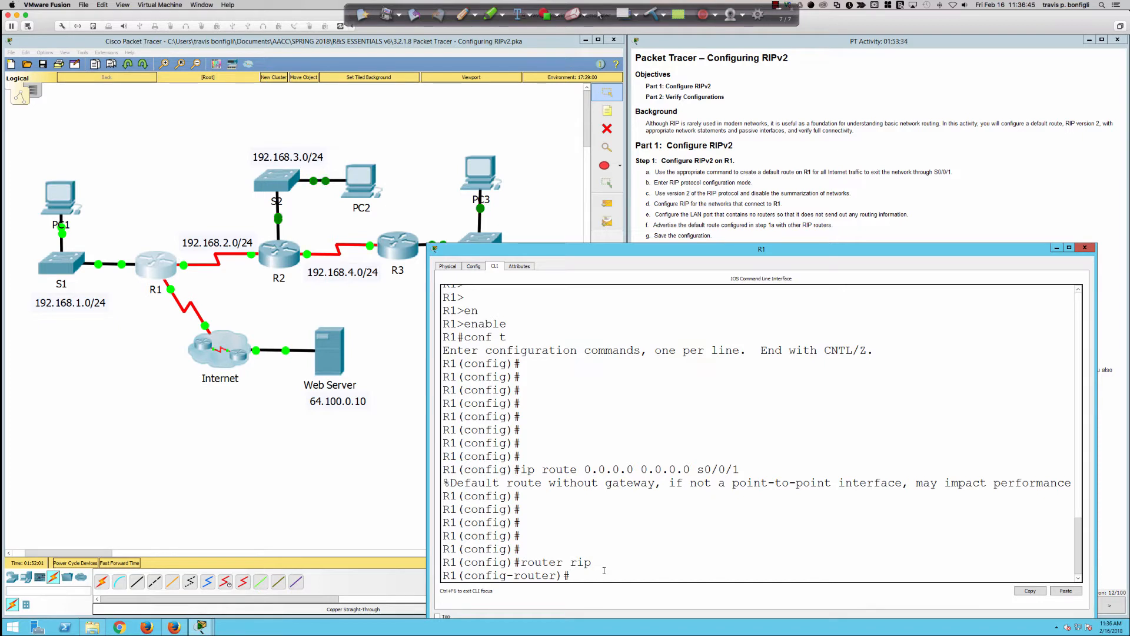
type("ver")
key("Tab")
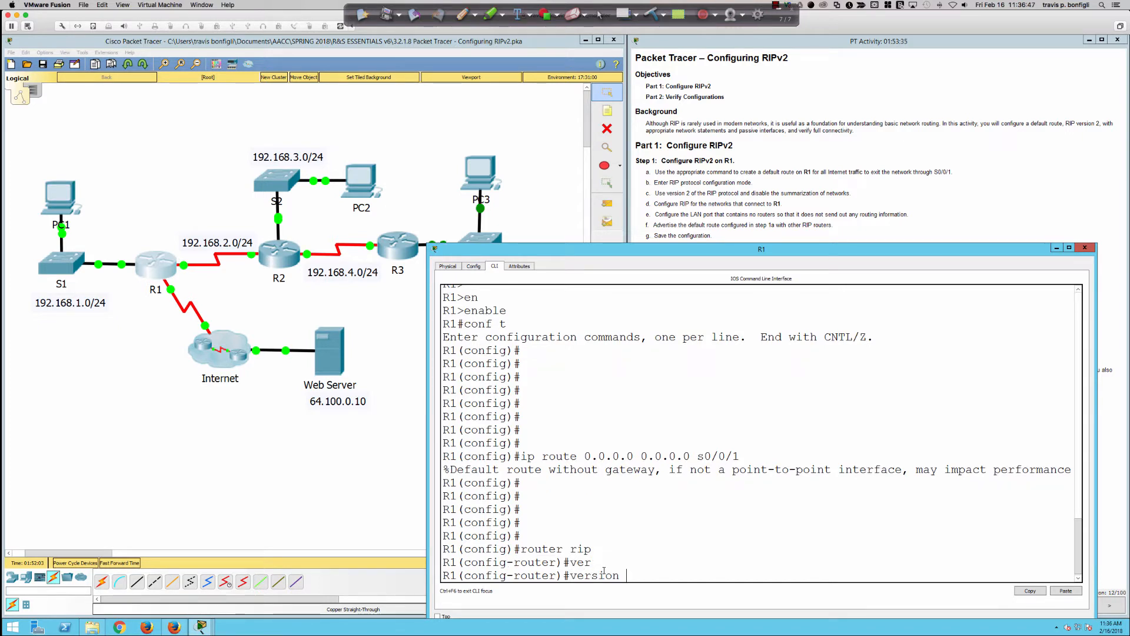
type("1")
key("BackSpace")
type("2")
key("Return")
Step: Disable automatic network summarization for RIP on R1 with no auto-summary
type("no auto")
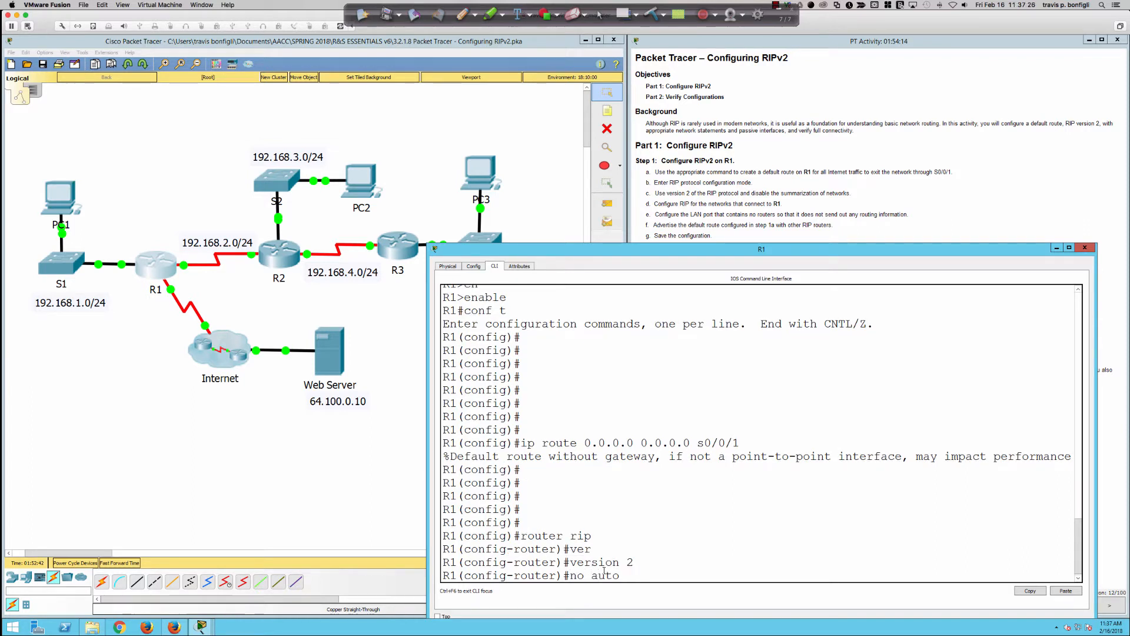
key("Tab")
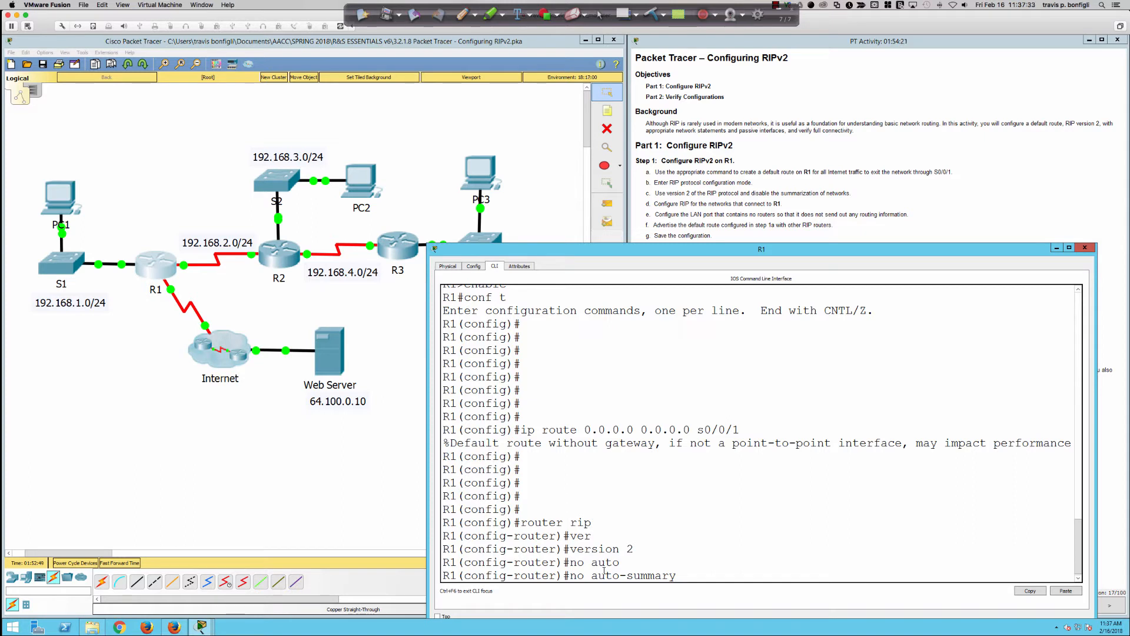
key("Return")
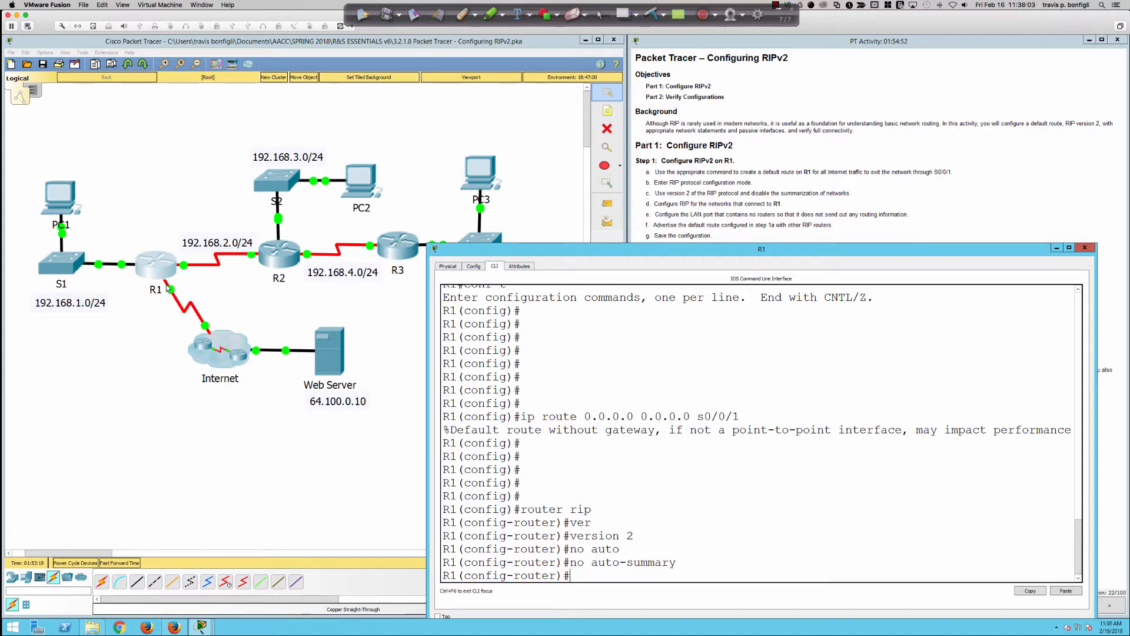
Step: Circle R1's port on the Internet link with the pen, clear the annotation, and return to R1's CLI
left_click(463, 16)
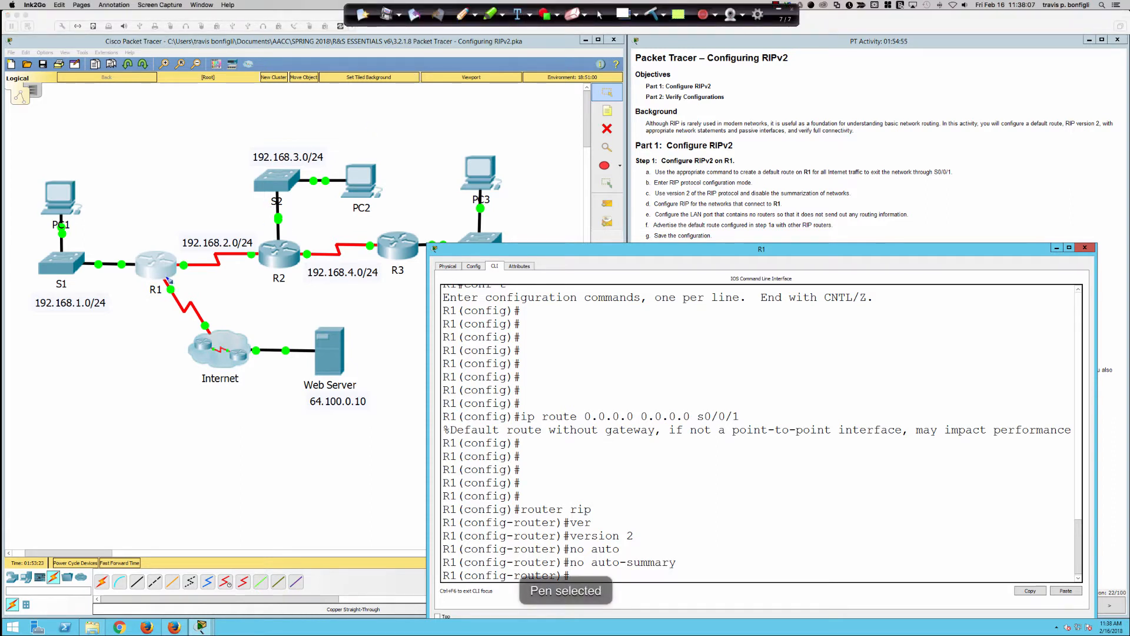
mouse_move(166, 279)
left_mouse_down()
mouse_move(154, 284)
mouse_move(164, 300)
mouse_move(178, 282)
mouse_move(165, 277)
left_mouse_up()
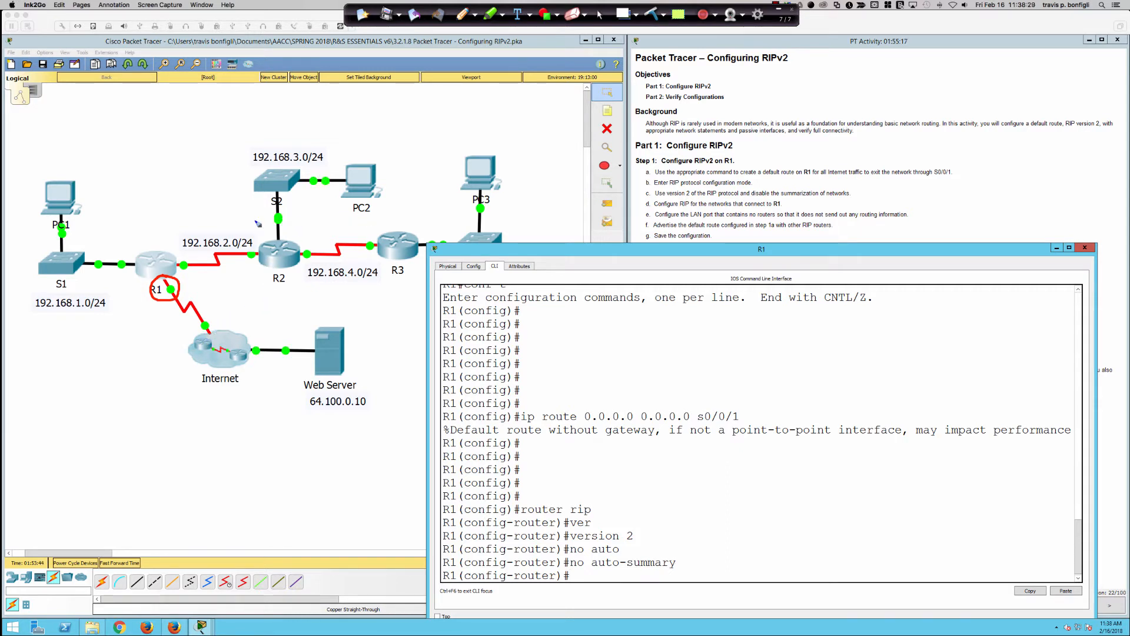
left_click(651, 16)
left_click(600, 15)
left_click(567, 336)
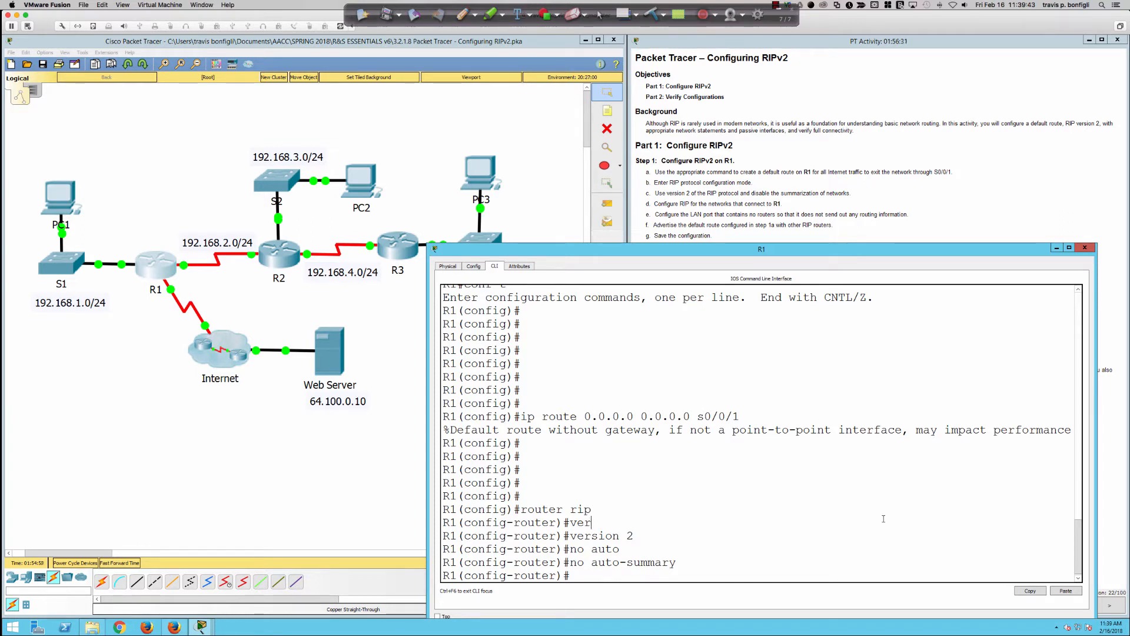
Step: Add networks 192.168.1.0 and 192.168.2.0 to RIP on R1 with the network command
type("et")
key("Tab")
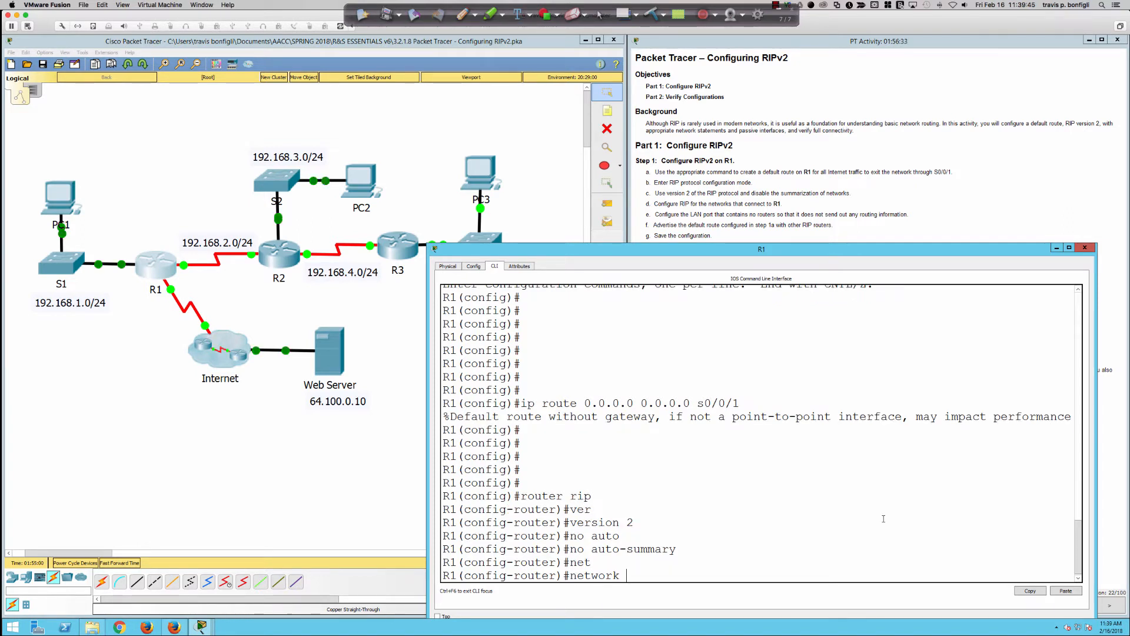
type("192.168.1.0")
key("Return")
key("Up")
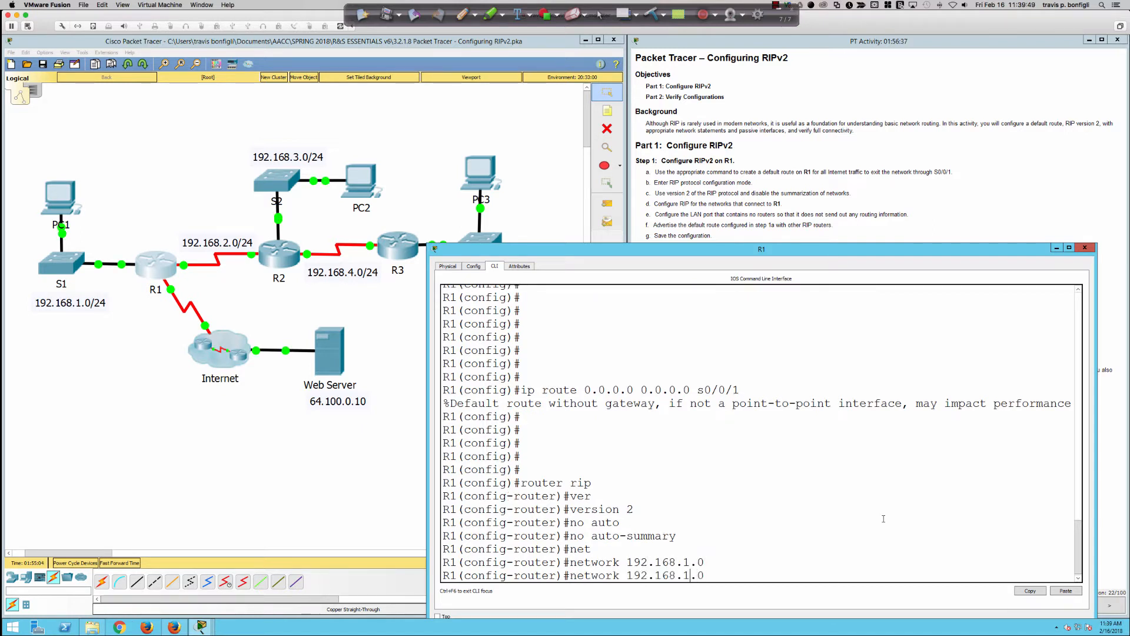
key("BackSpace")
key("BackSpace")
key("BackSpace")
type("2.0")
key("Return")
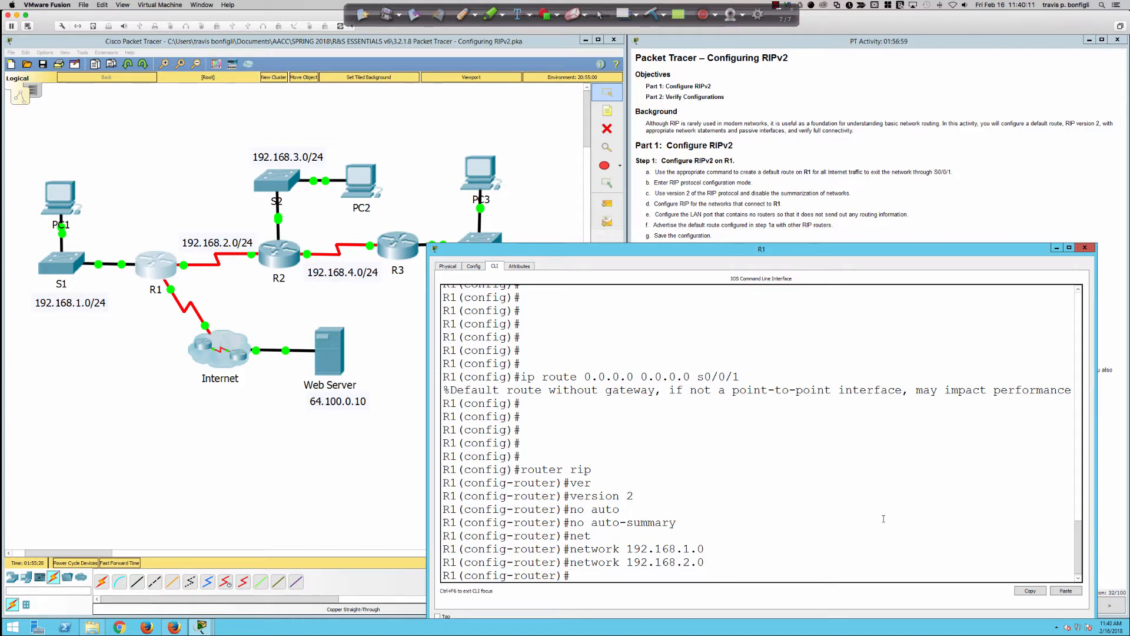
type("pas")
key("Tab")
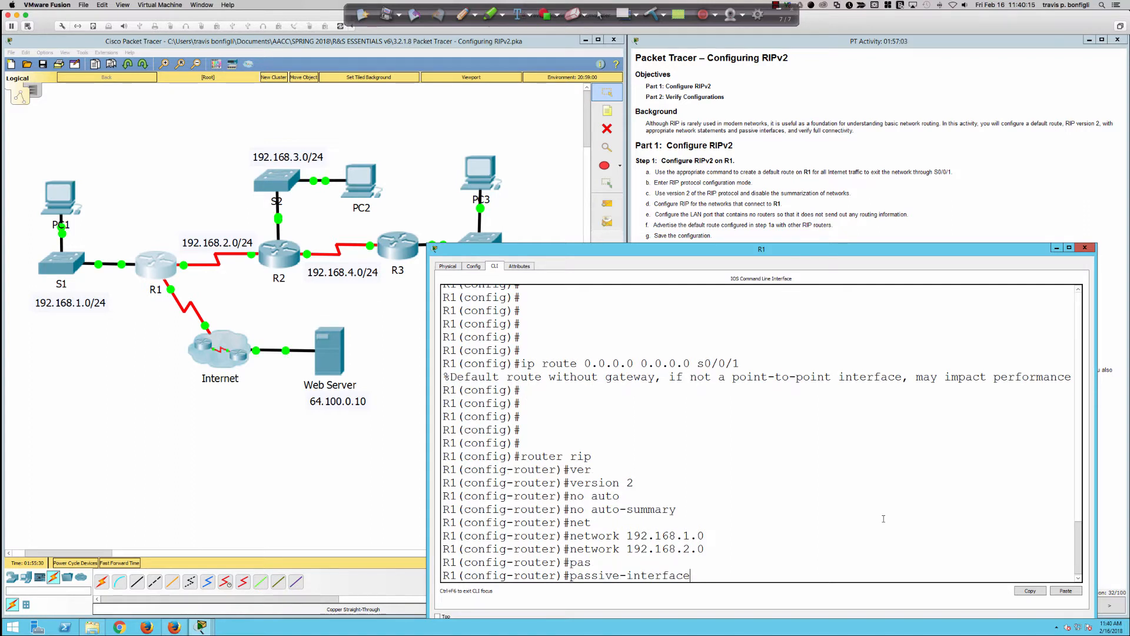
key("BackSpace")
key("BackSpace")
key("BackSpace")
key("BackSpace")
key("BackSpace")
key("BackSpace")
key("BackSpace")
key("BackSpace")
key("BackSpace")
key("BackSpace")
key("BackSpace")
key("BackSpace")
key("BackSpace")
key("BackSpace")
key("BackSpace")
key("BackSpace")
key("BackSpace")
Step: Show R1's interface summary from router configuration mode with do sh ip int bri
type("do sh ip int bri")
key("Return")
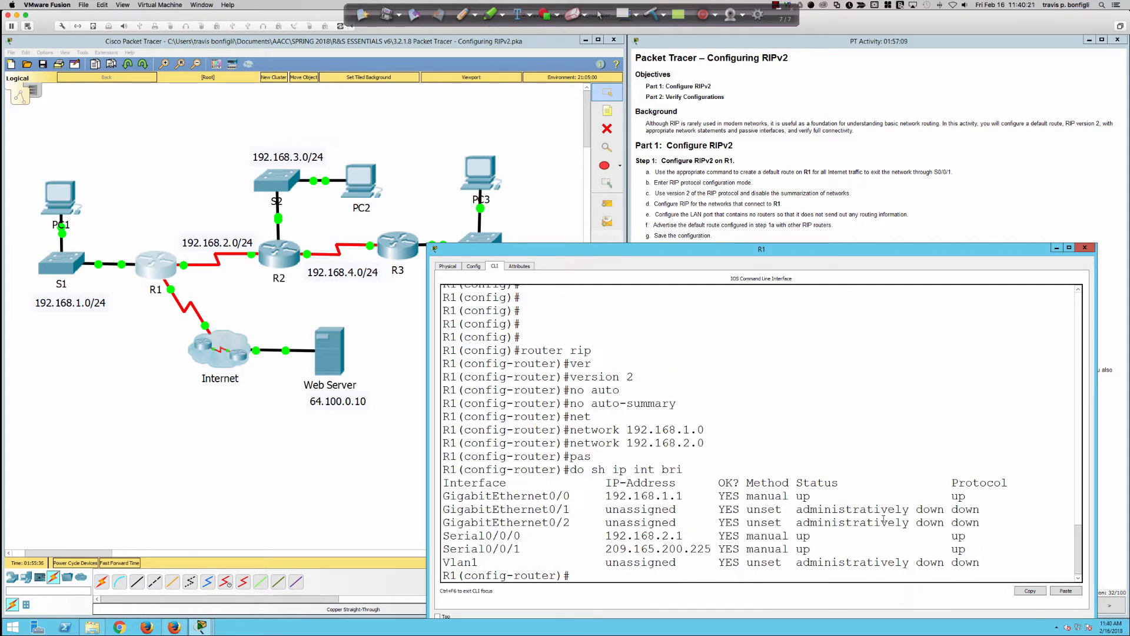
Step: Make R1's LAN interface gi0/0 passive for RIP with passive-interface gi0/0
type("pas")
key("Tab")
type("gi0/0")
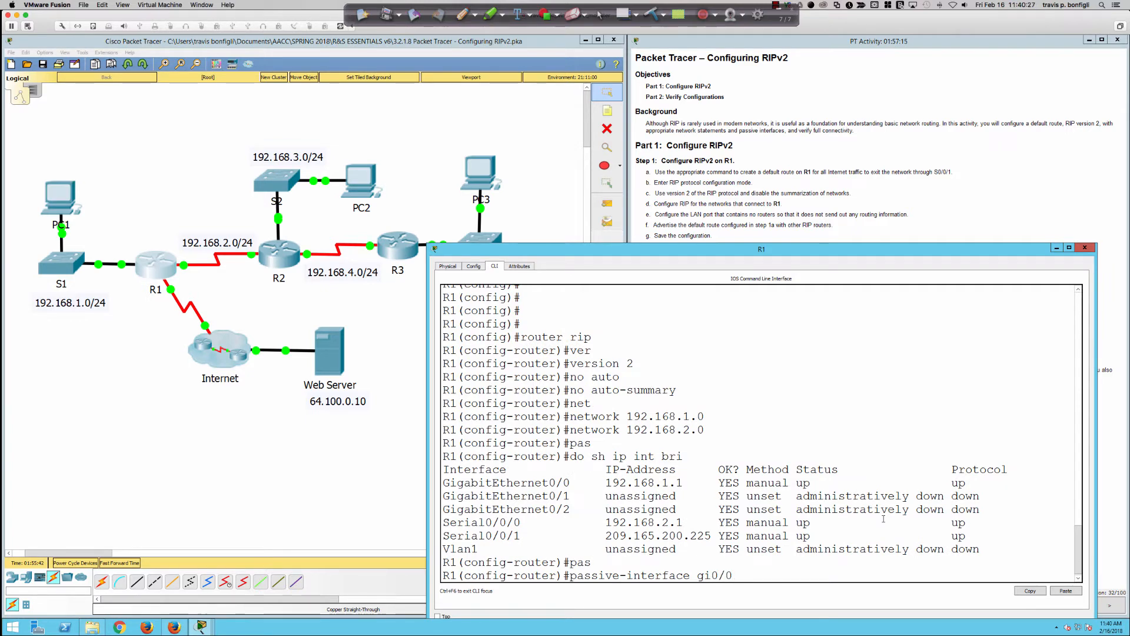
key("Return")
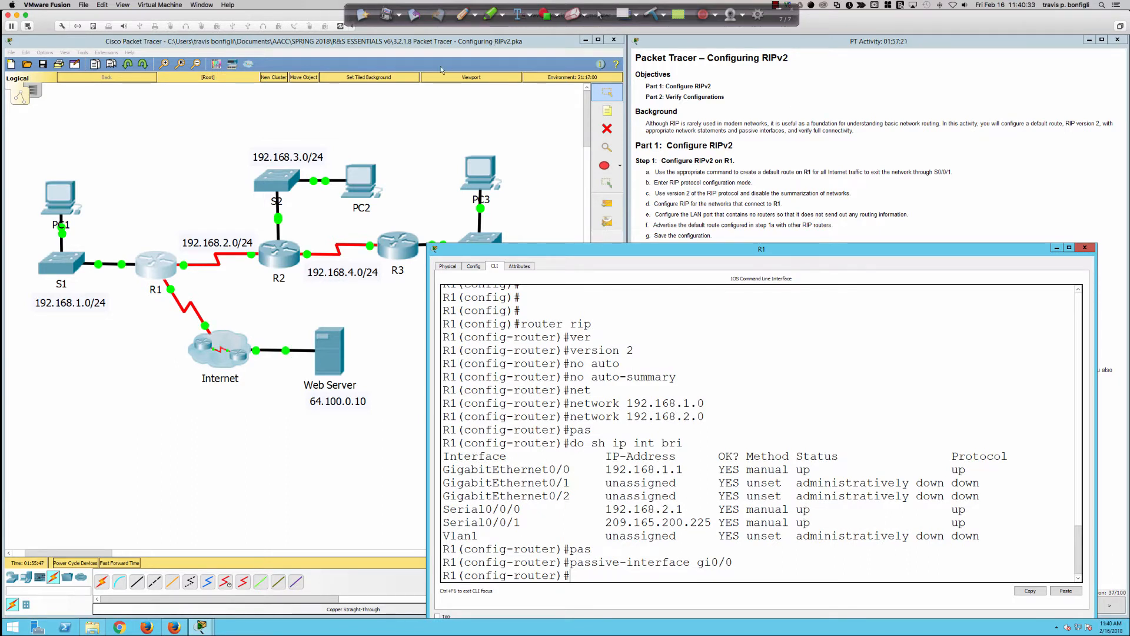
Step: Circle the passive-interface gi0/0 and network 192.168.1.0 commands in R1's CLI with the pen
left_click(457, 18)
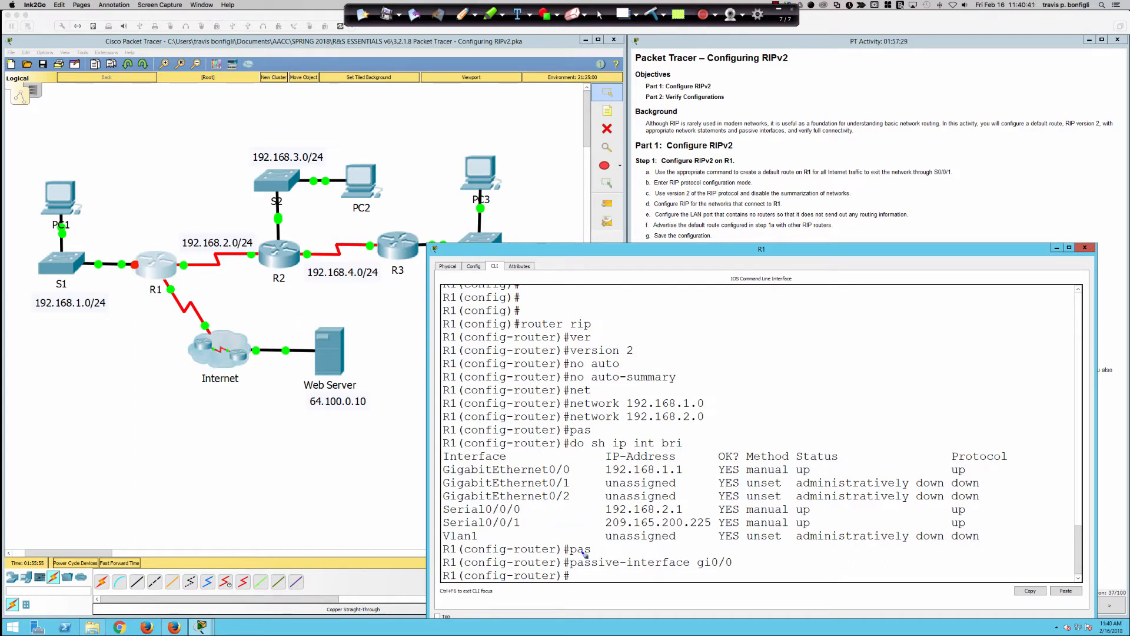
mouse_move(585, 550)
left_mouse_down()
mouse_move(556, 578)
mouse_move(730, 576)
mouse_move(750, 548)
mouse_move(586, 550)
left_mouse_up()
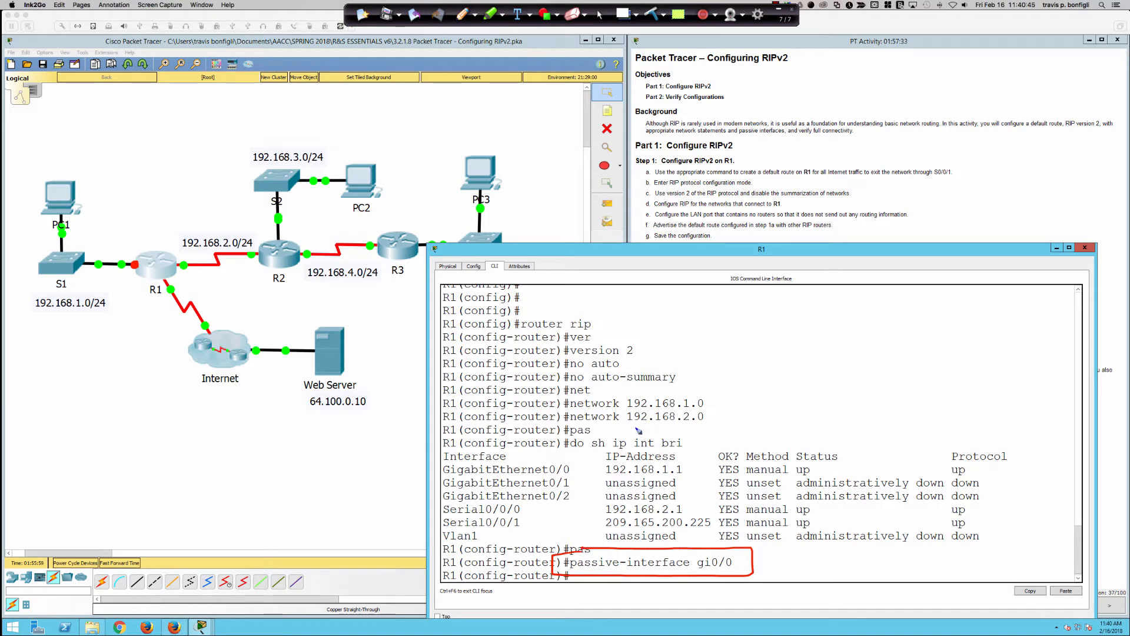
mouse_move(646, 390)
left_mouse_down()
mouse_move(580, 394)
mouse_move(570, 411)
mouse_move(681, 416)
mouse_move(707, 399)
mouse_move(638, 393)
left_mouse_up()
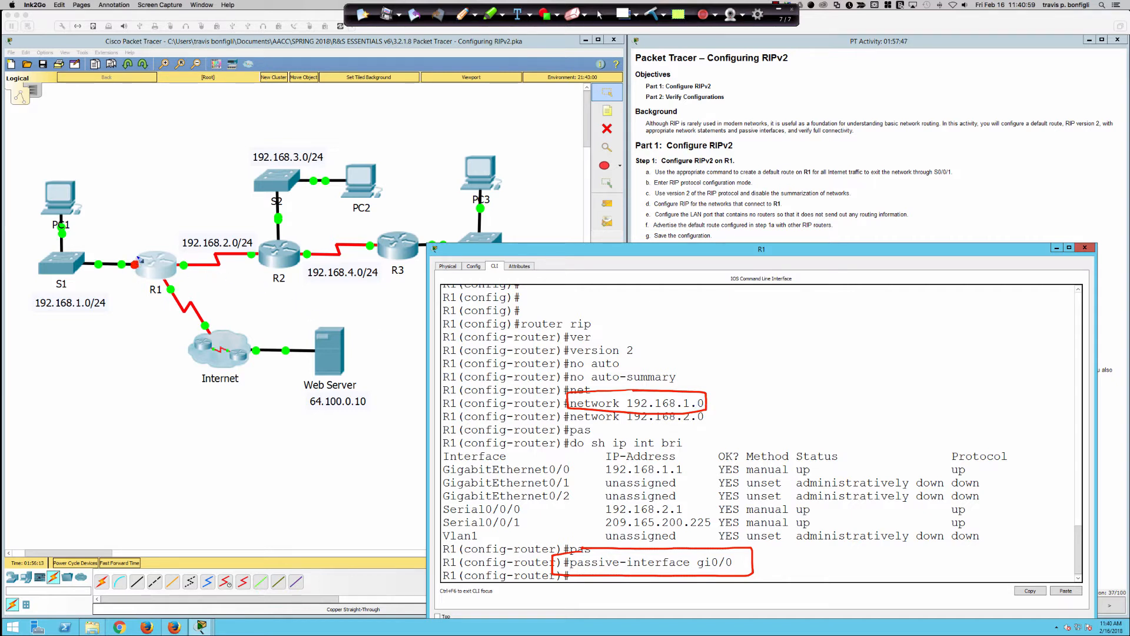
Step: Outline the 192.168.1.0/24 LAN with the pen, circle S1 and PC1, and add a check mark beside the passive-interface command
left_click_drag(143, 259, 124, 254)
mouse_move(75, 159)
left_mouse_down()
mouse_move(22, 175)
mouse_move(13, 356)
mouse_move(156, 352)
mouse_move(160, 197)
mouse_move(37, 175)
left_mouse_up()
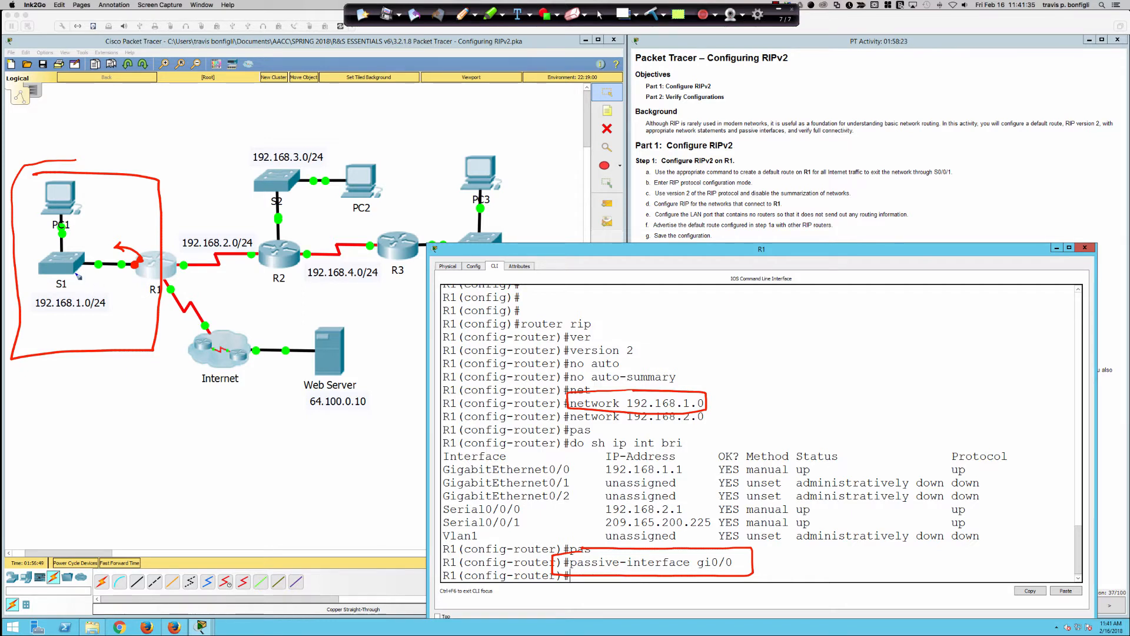
left_click_drag(59, 266, 82, 272)
left_click_drag(51, 189, 40, 196)
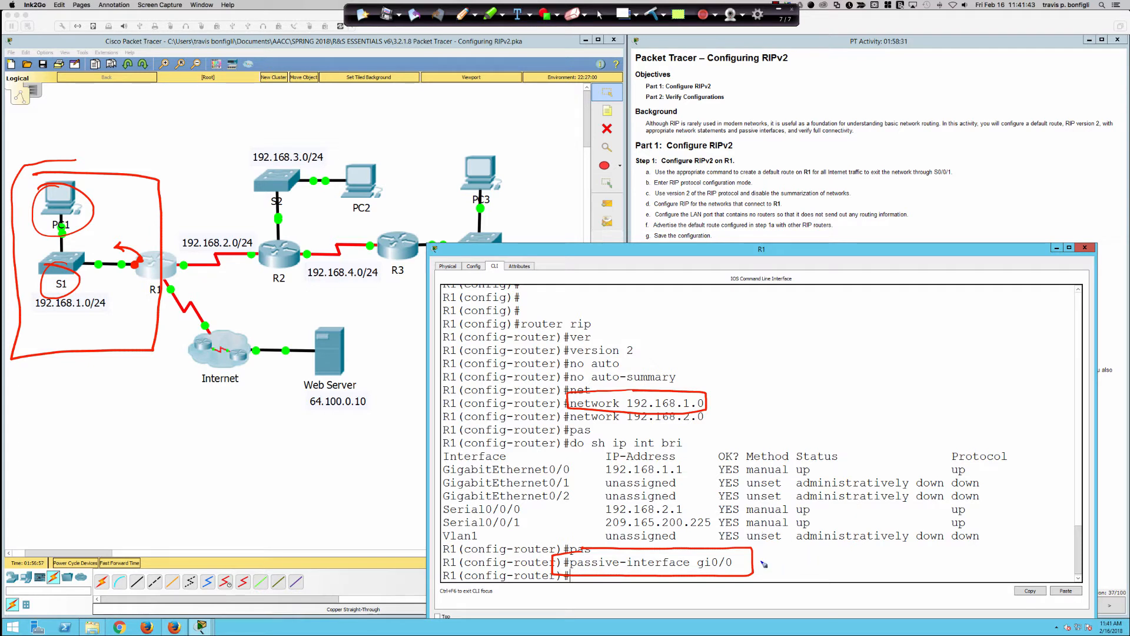
mouse_move(756, 554)
left_mouse_down()
mouse_move(760, 570)
mouse_move(806, 527)
left_mouse_up()
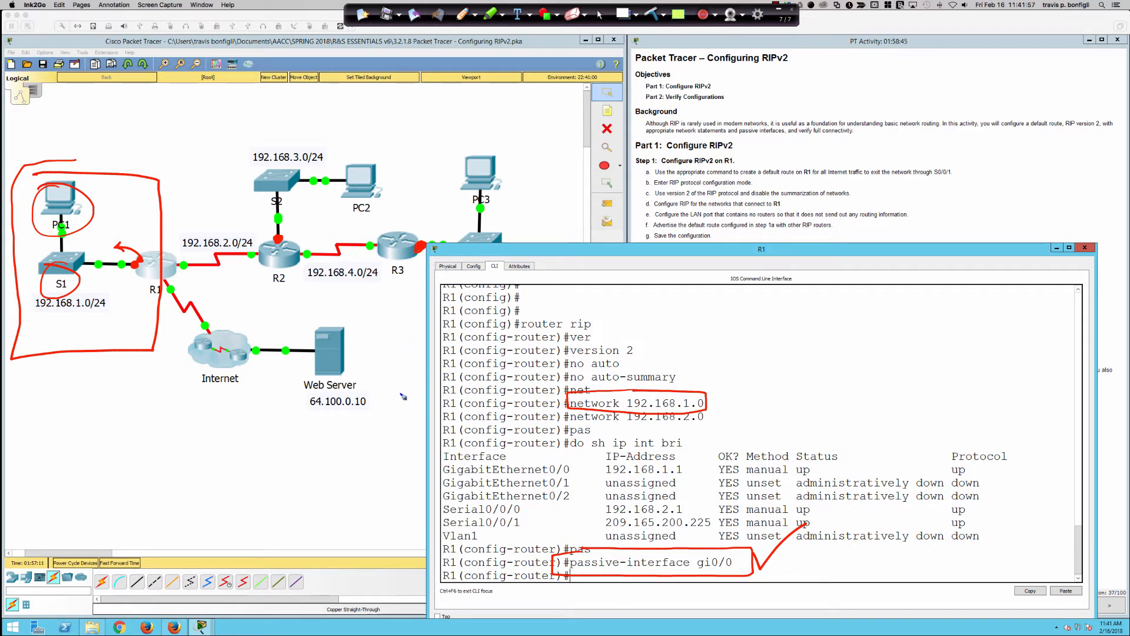
Step: Circle the R2 and R3 LANs, sketch a figure and its path from PC1 towards R1, and clear all annotations
mouse_move(318, 146)
left_mouse_down()
mouse_move(248, 218)
mouse_move(323, 146)
left_mouse_up()
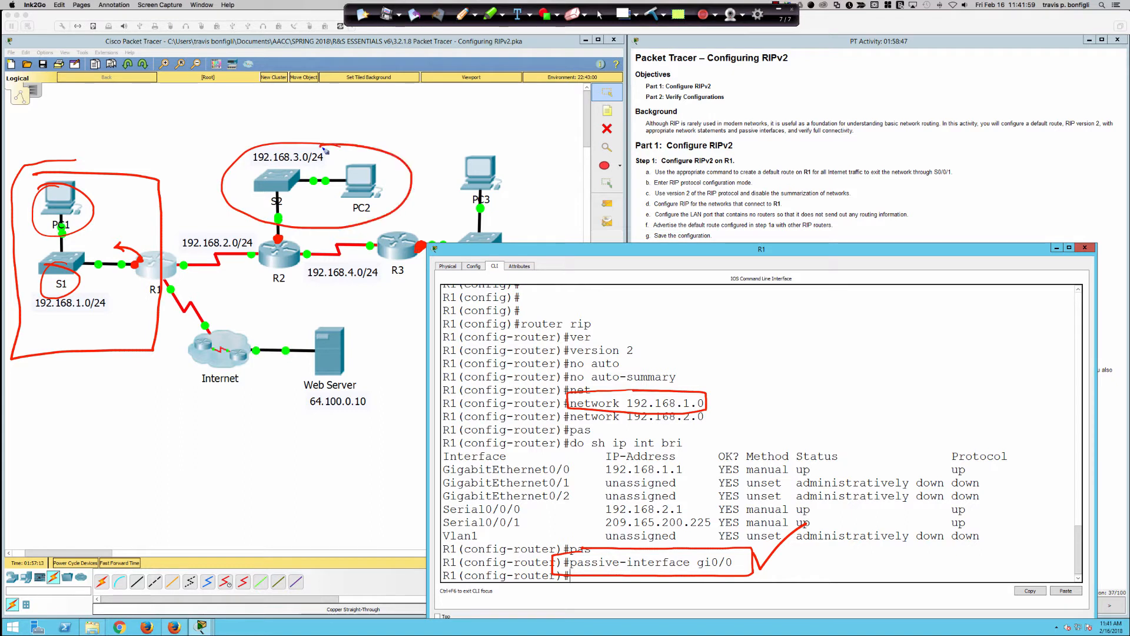
mouse_move(470, 155)
left_mouse_down()
mouse_move(511, 165)
mouse_move(459, 153)
left_mouse_up()
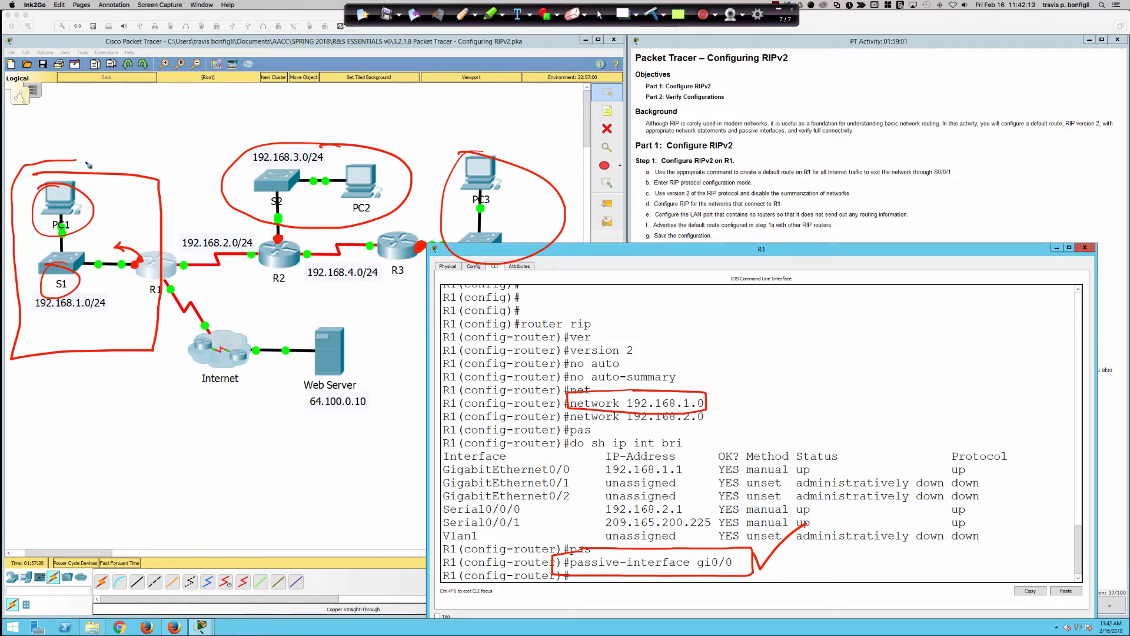
left_click_drag(78, 139, 74, 186)
mouse_move(62, 227)
left_mouse_down()
mouse_move(75, 262)
mouse_move(131, 262)
mouse_move(121, 252)
left_mouse_up()
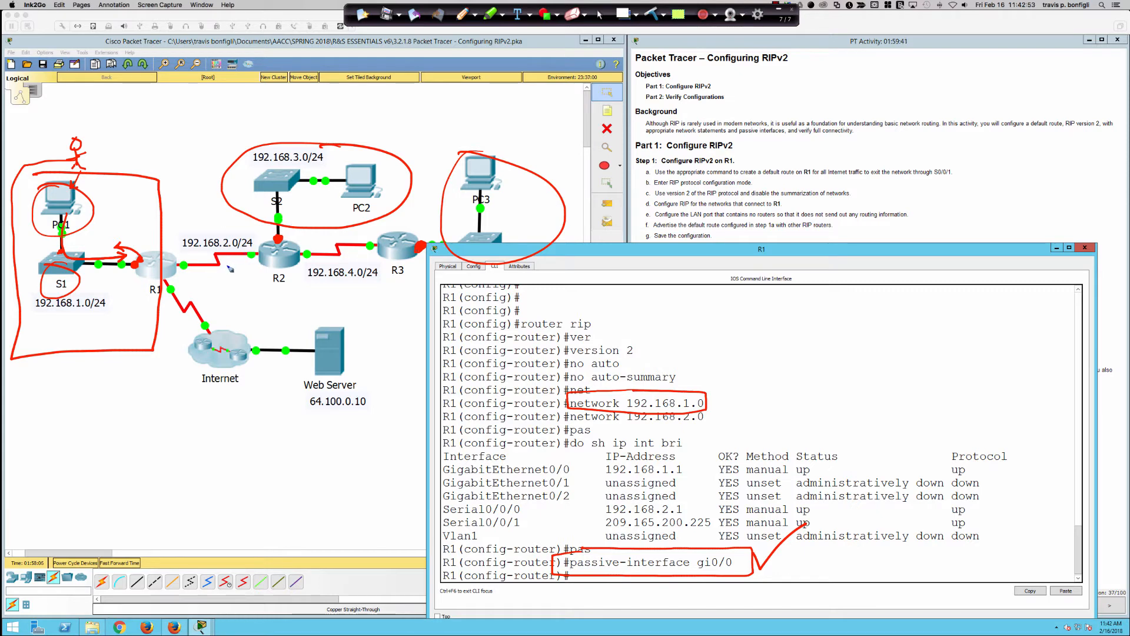
left_click(651, 13)
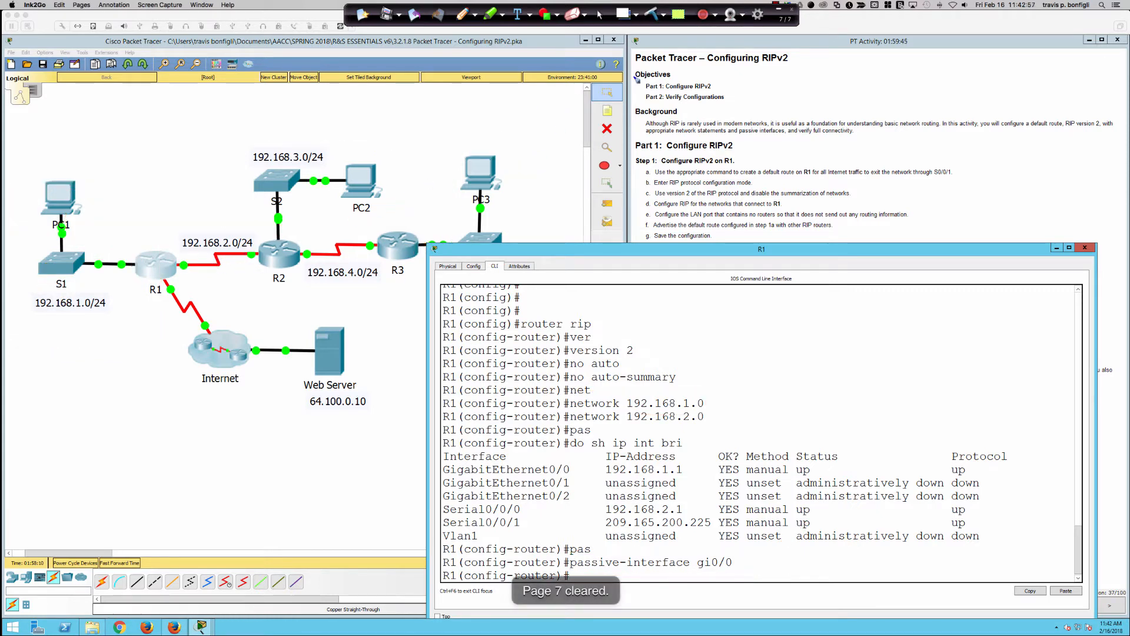
left_click(600, 51)
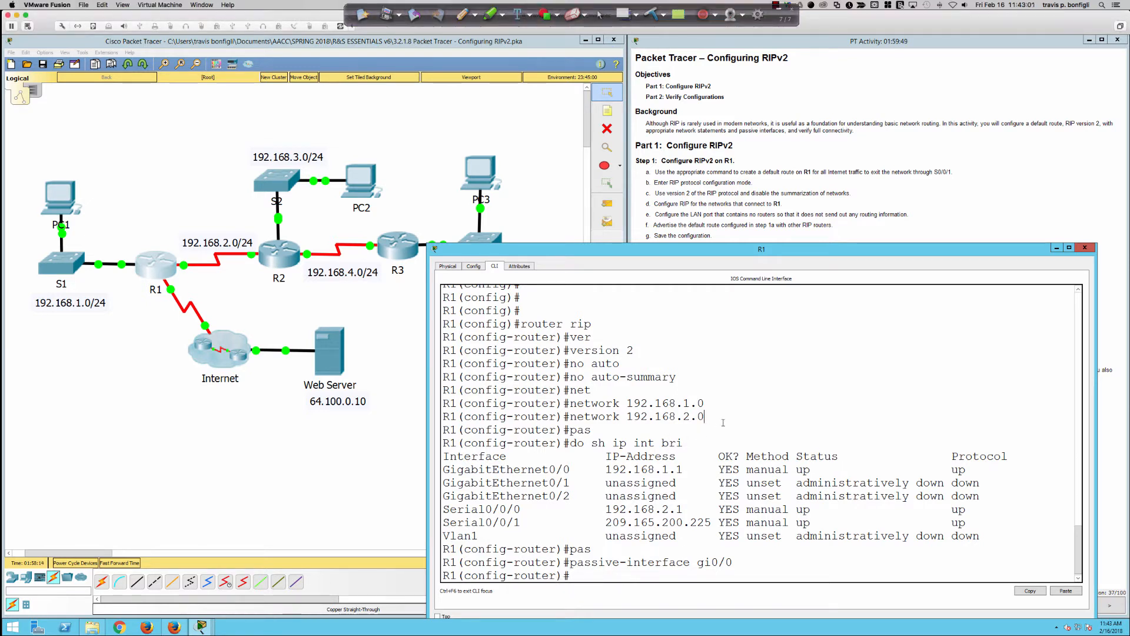
Step: Advertise R1's default route to the other RIP routers with default-information originate, using the command help to find it
key("Return")
key("Return")
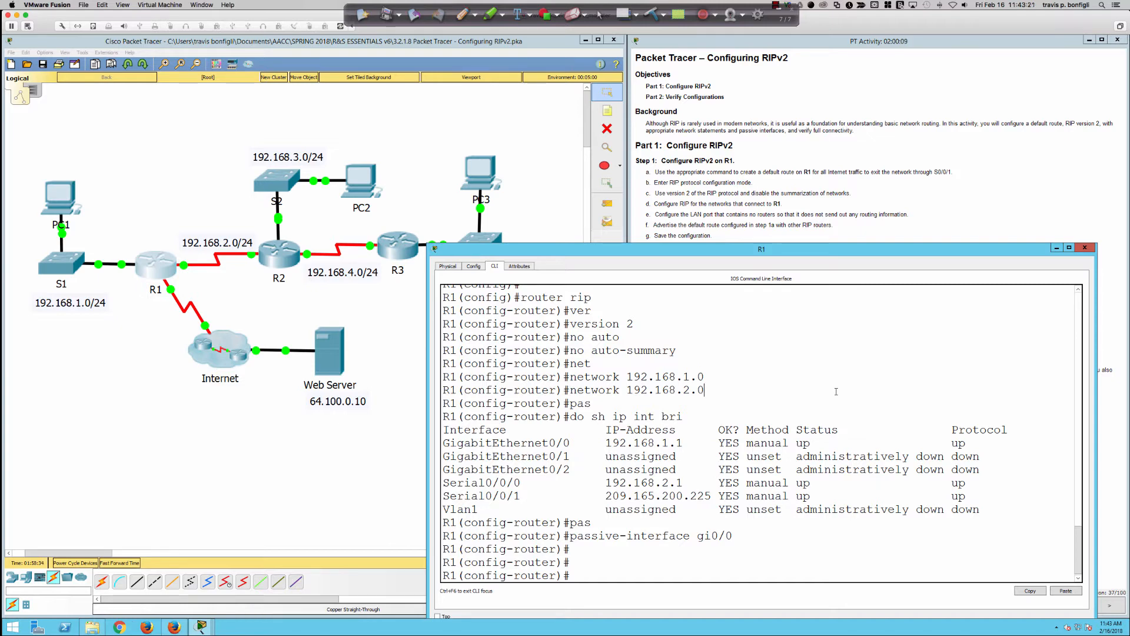
type("?")
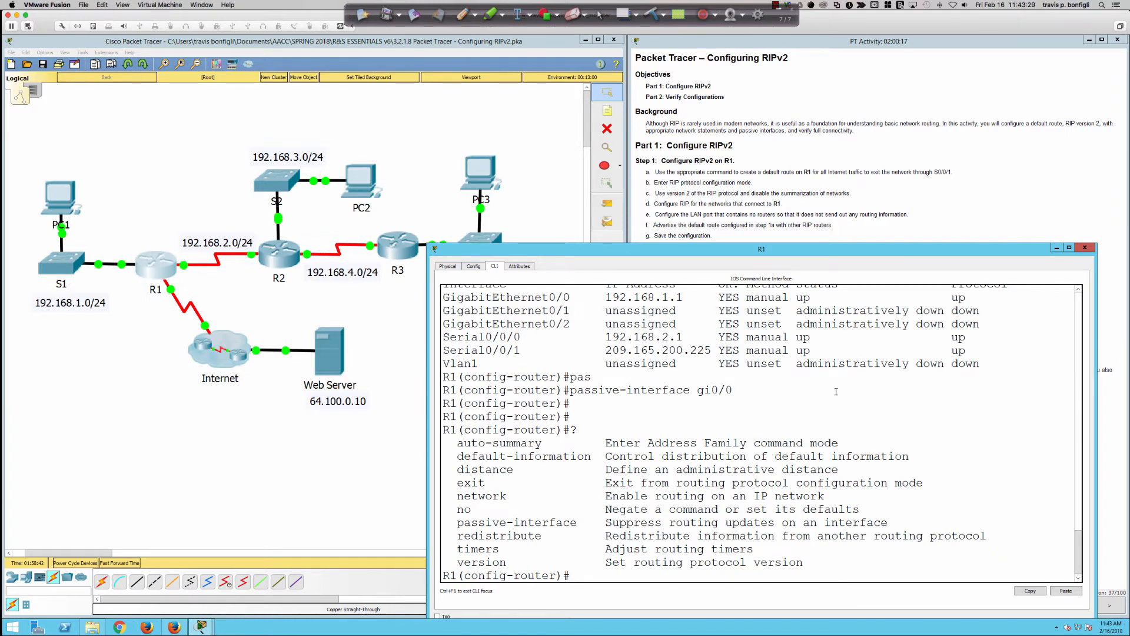
type("def")
key("Tab")
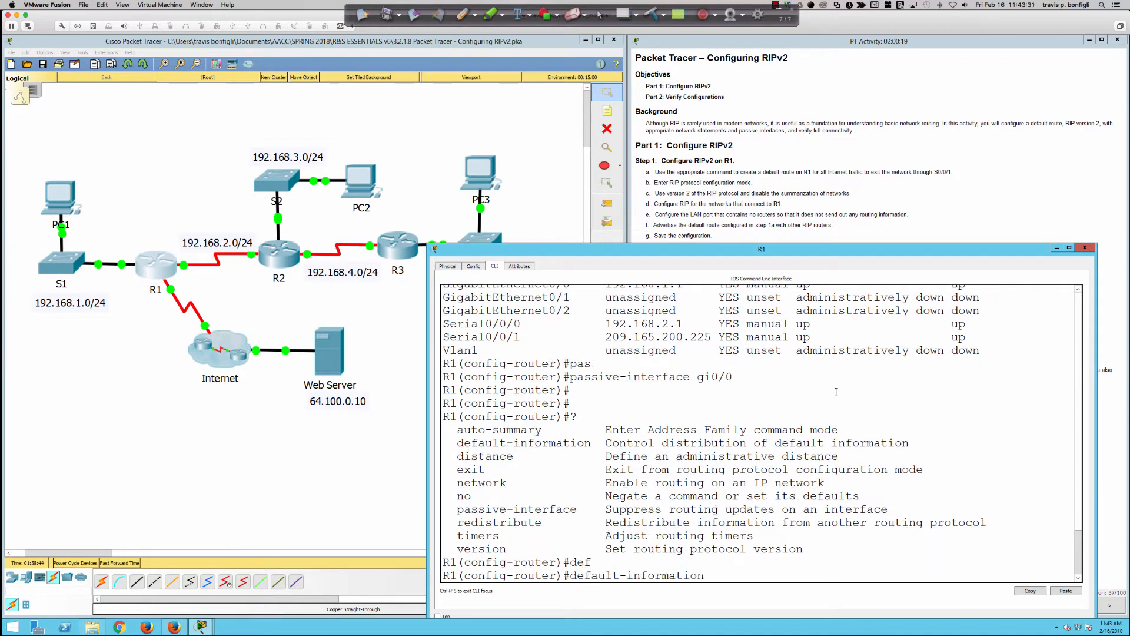
type("?")
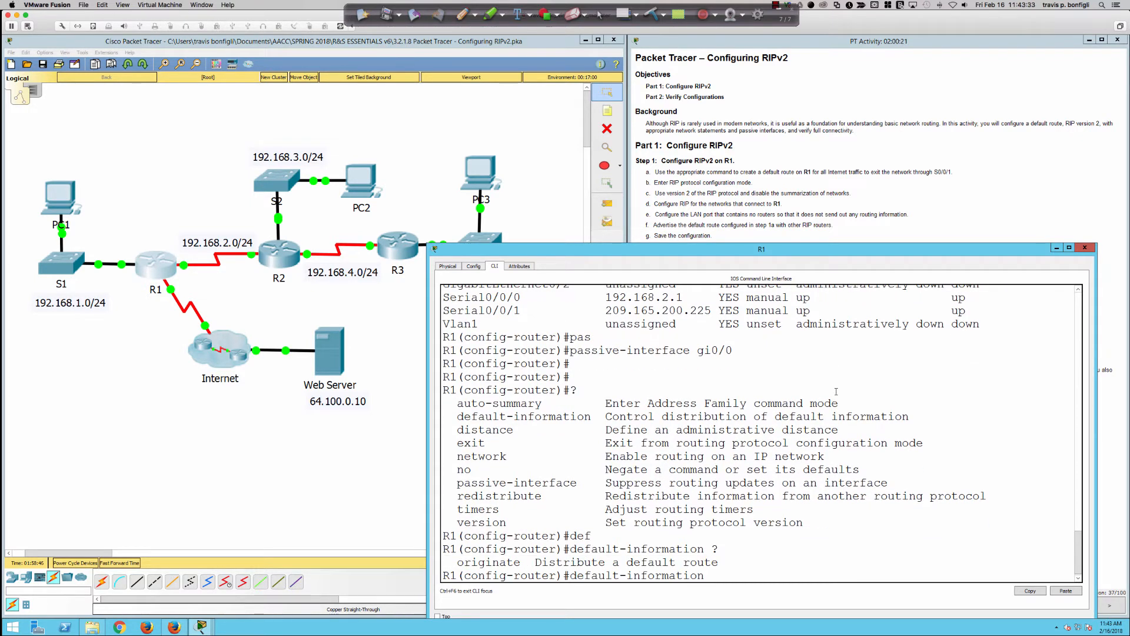
type("ori")
key("Tab")
type("?")
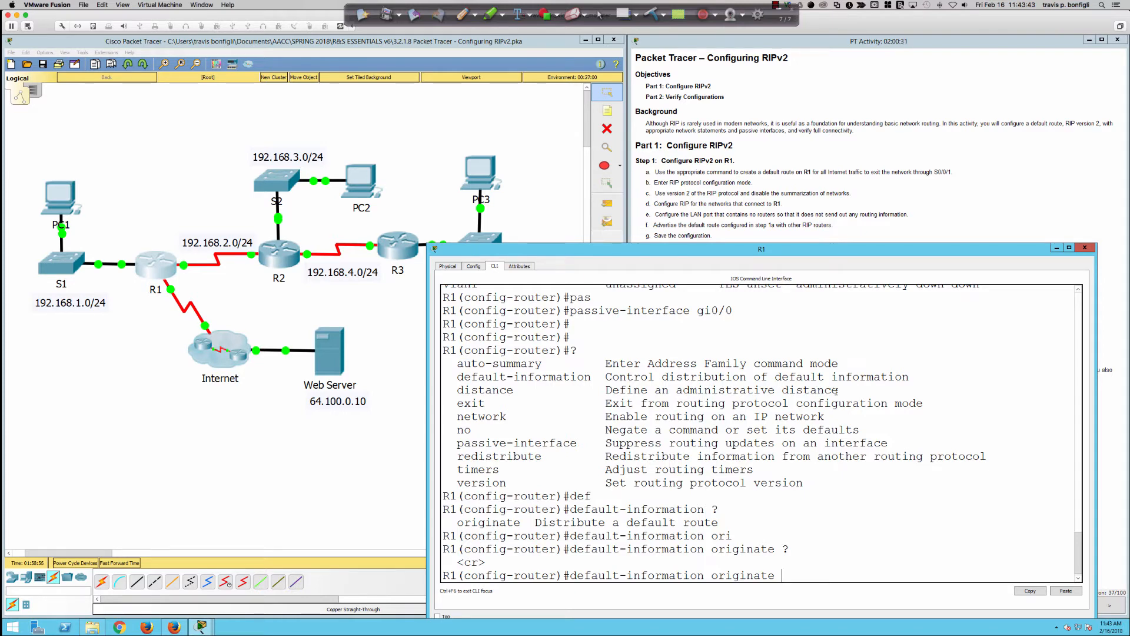
key("Return")
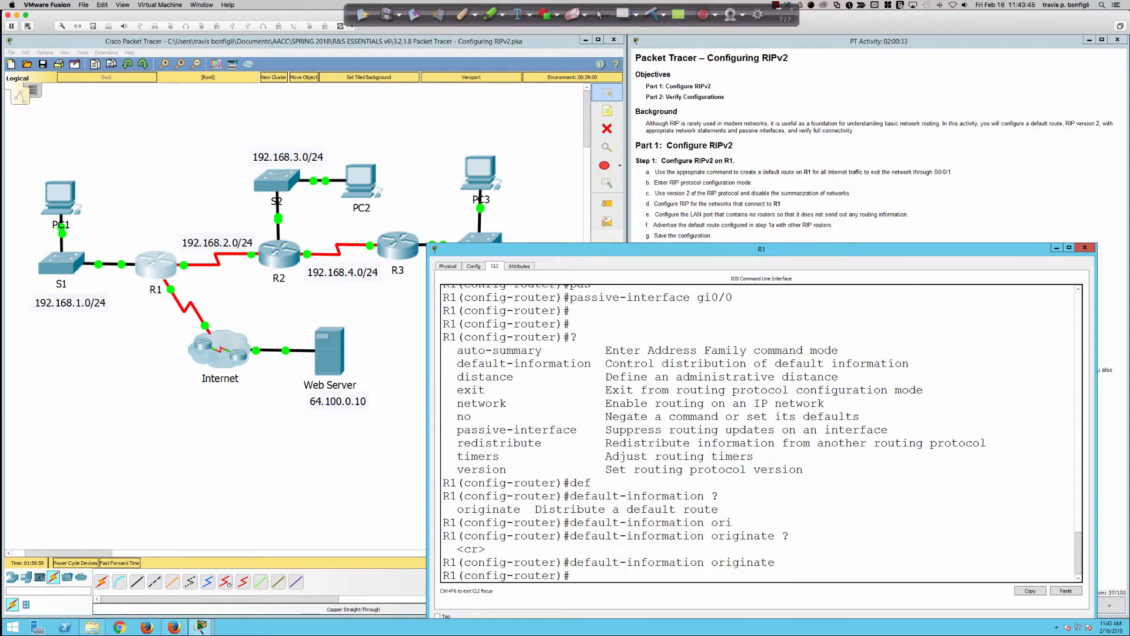
Step: Exit configuration mode on R1 with end and save the configuration with wri mem
type("end")
key("Return")
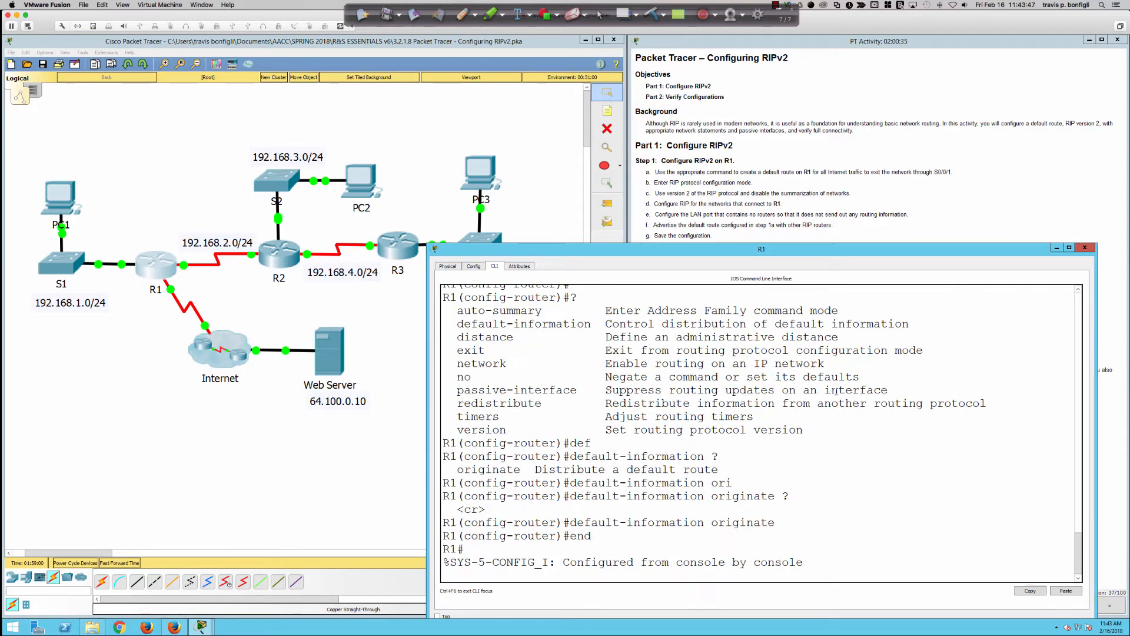
type("w")
key("Return")
key("Return")
key("Return")
key("Return")
type("wri mem")
key("Return")
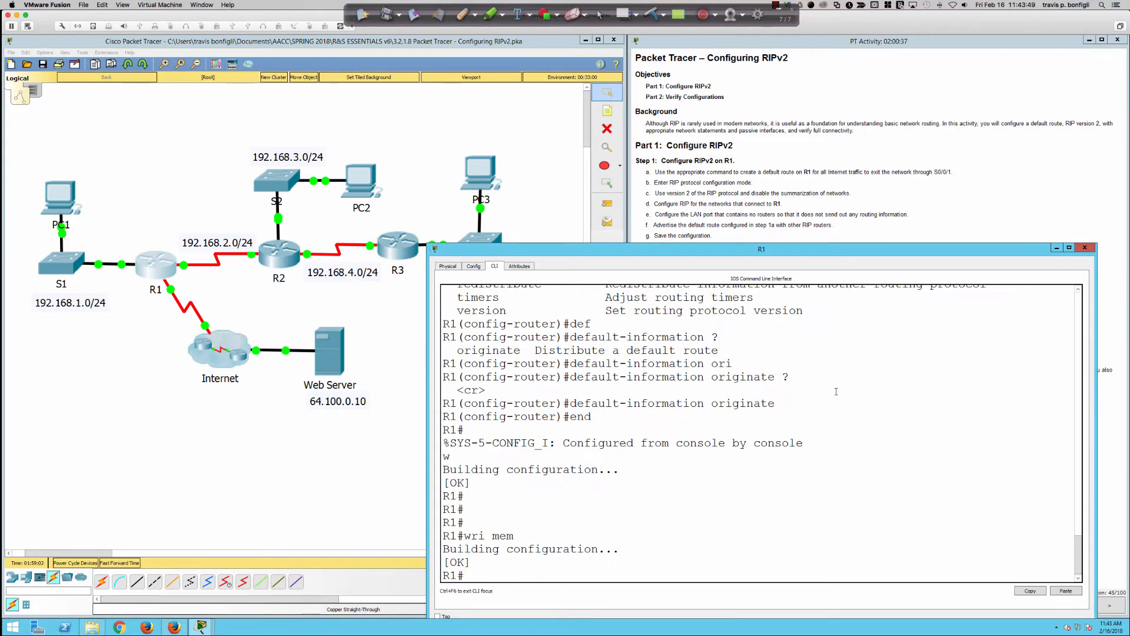
key("Return")
key("Return")
key("Return")
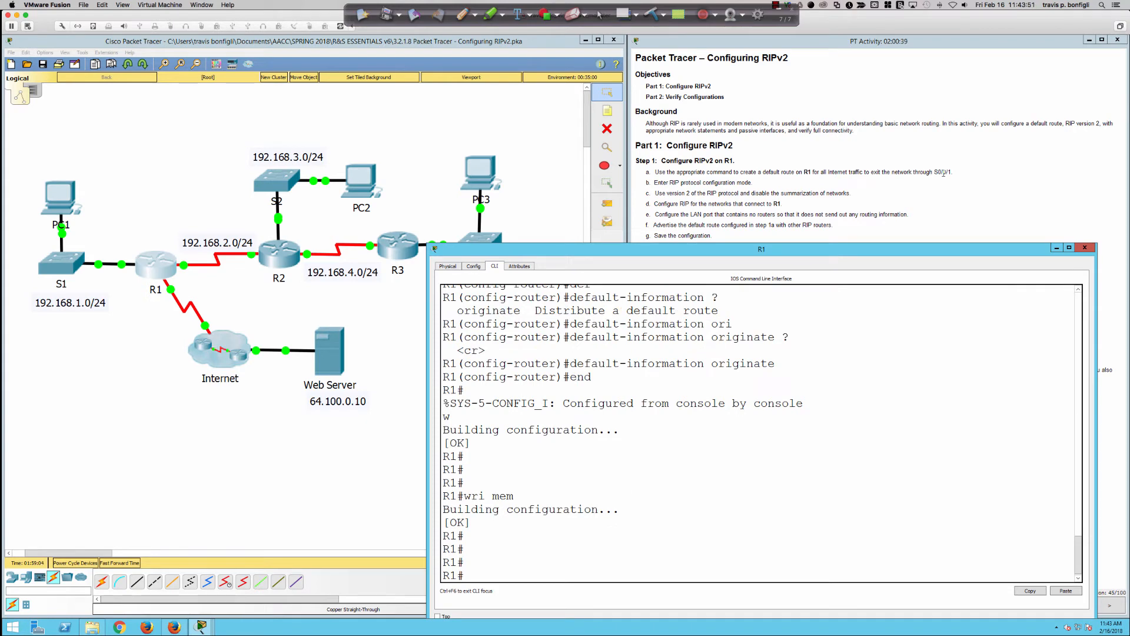
Step: Open R2's command line in a widened window placed below the topology, keeping the activity instructions in view
left_click(944, 173)
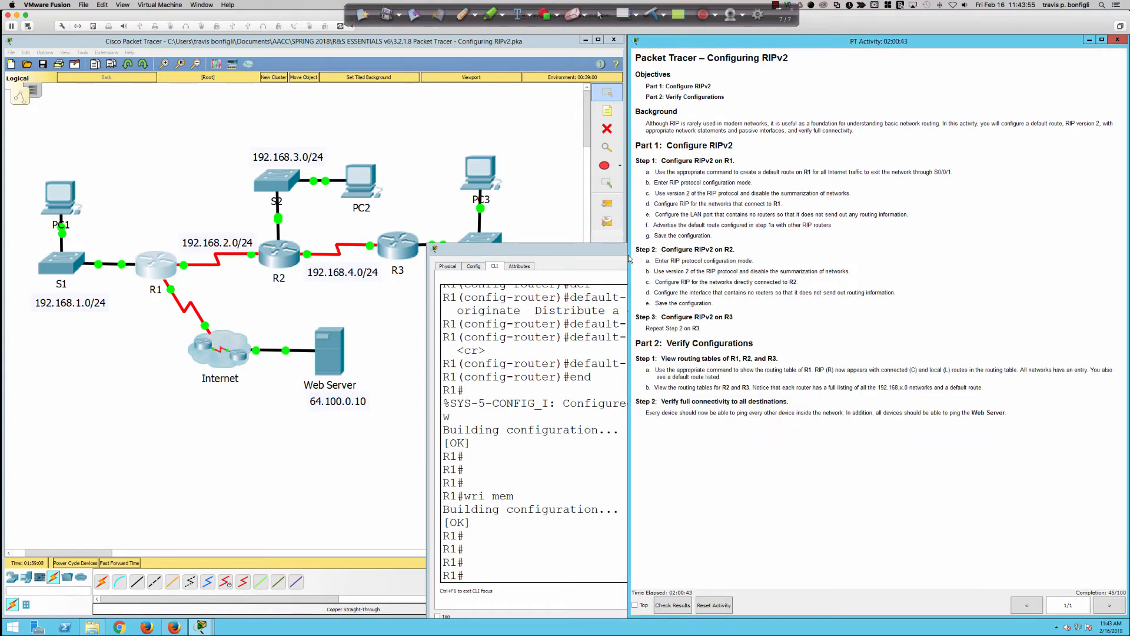
left_click(272, 257)
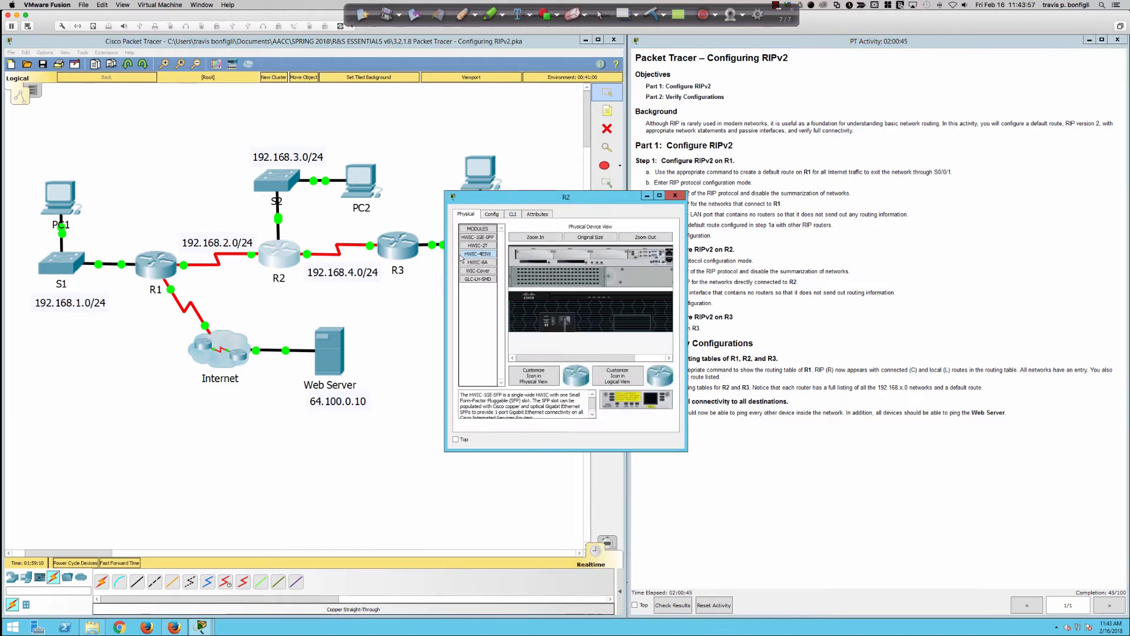
left_click_drag(461, 257, 91, 256)
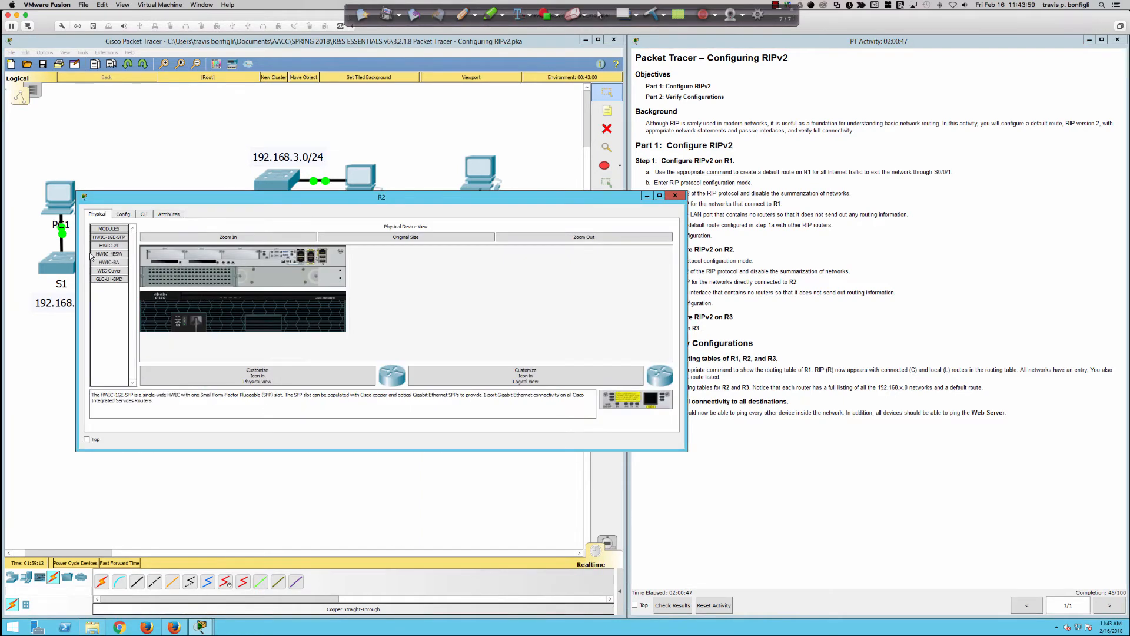
left_click_drag(216, 200, 154, 312)
left_click(79, 335)
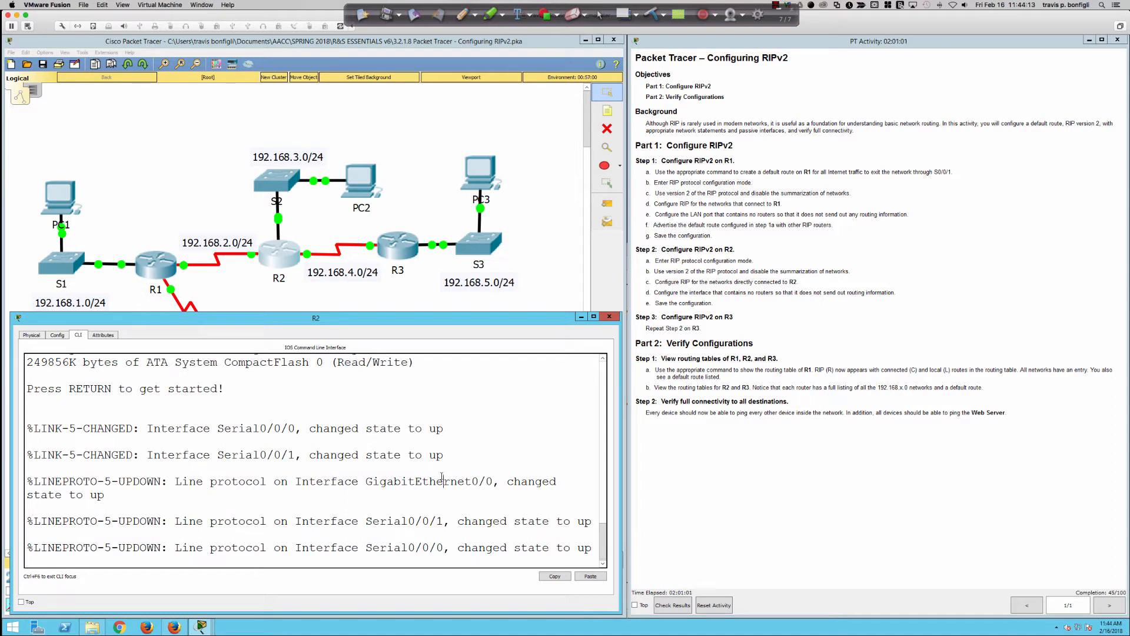
Step: Start R2's console session, enter privileged mode with enable, and enter global configuration mode with conf t
key("Return")
key("Return")
key("Return")
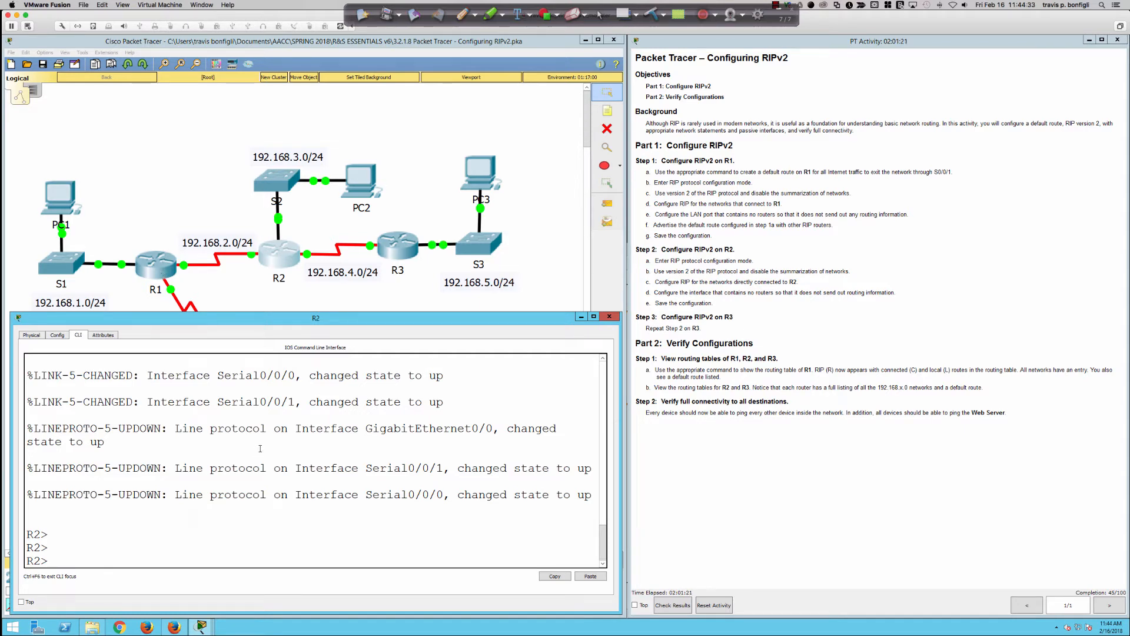
key("Return")
key("Return")
type("en")
key("Tab")
key("Return")
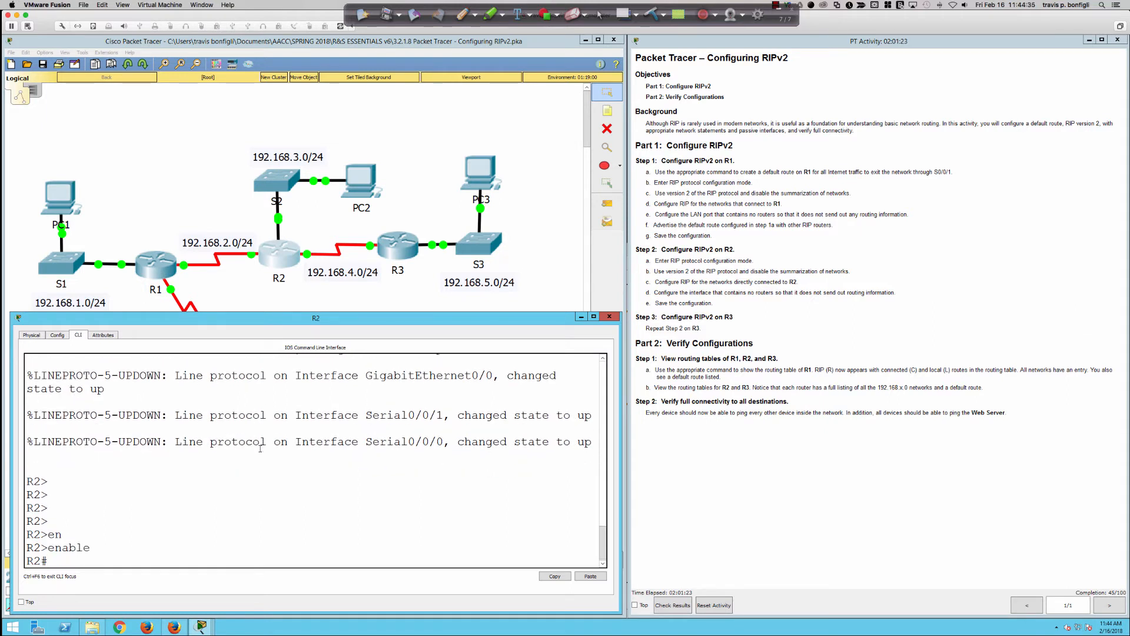
type("conf t")
key("Return")
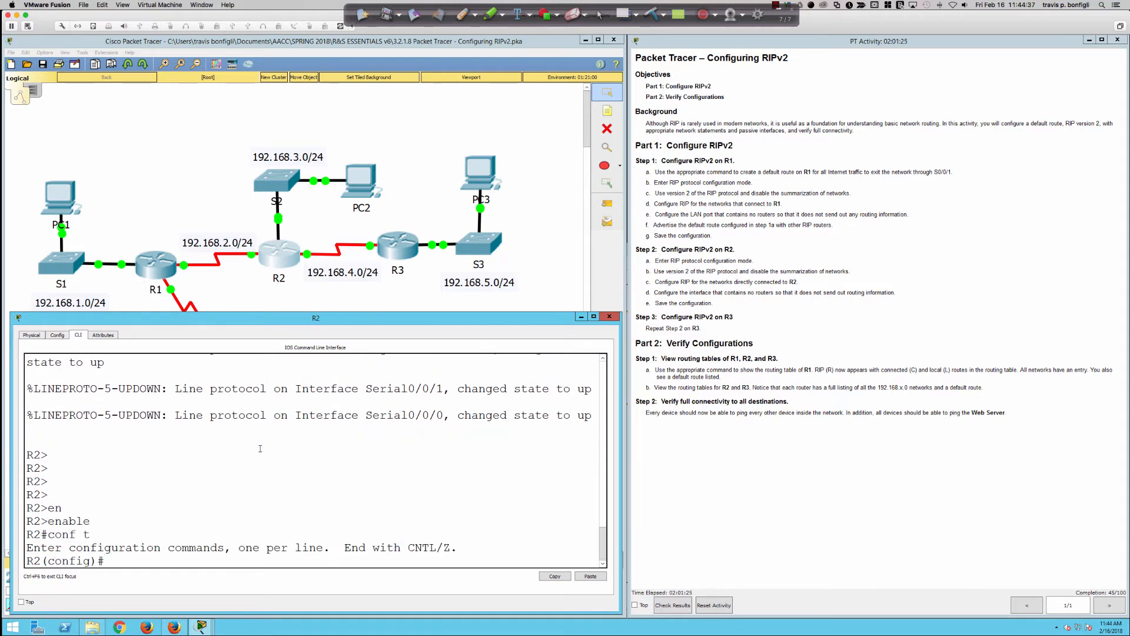
Step: Enter RIP configuration on R2 with router rip and set version 2
type("router rip")
key("Return")
type("ver")
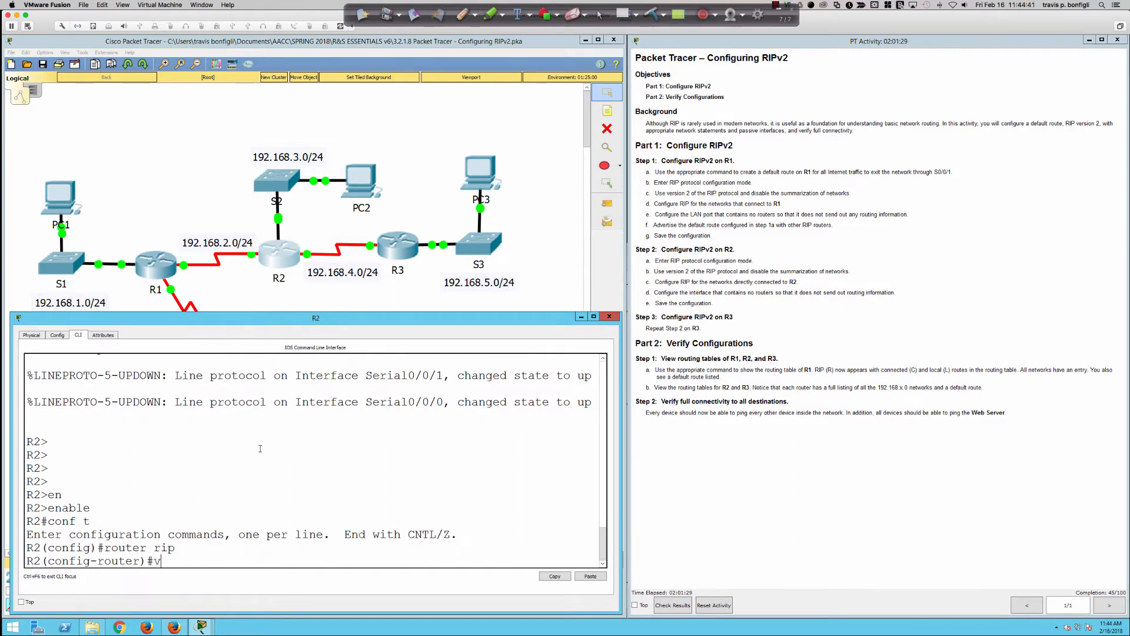
key("Tab")
type("2")
key("Return")
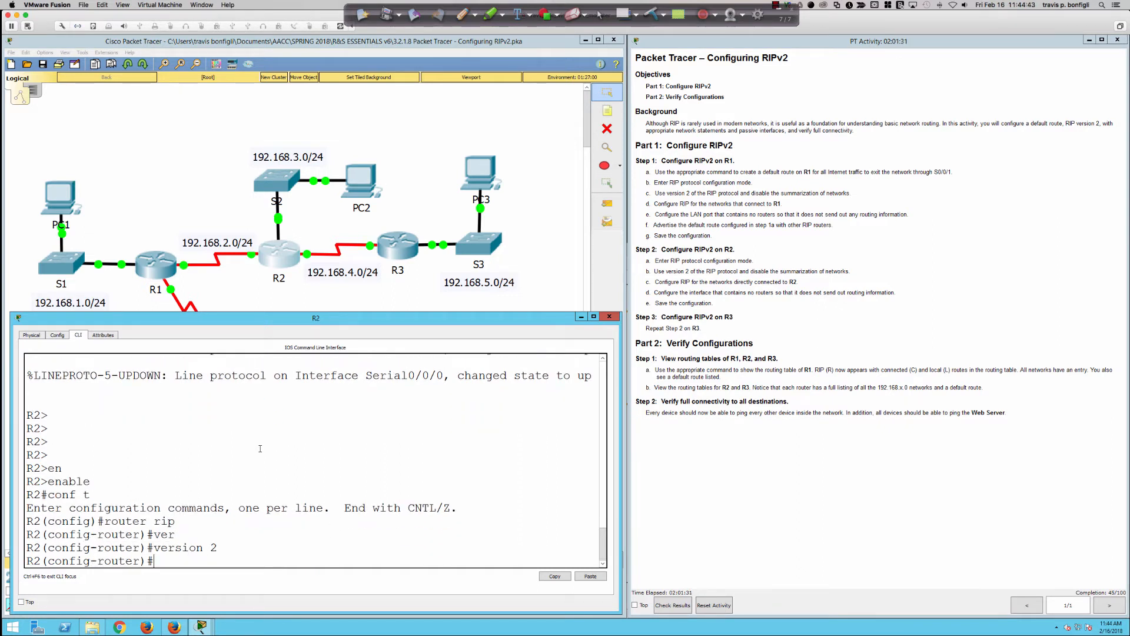
Step: Disable automatic network summarization for RIP on R2 with no auto-summary
type("no auto")
key("Tab")
key("Return")
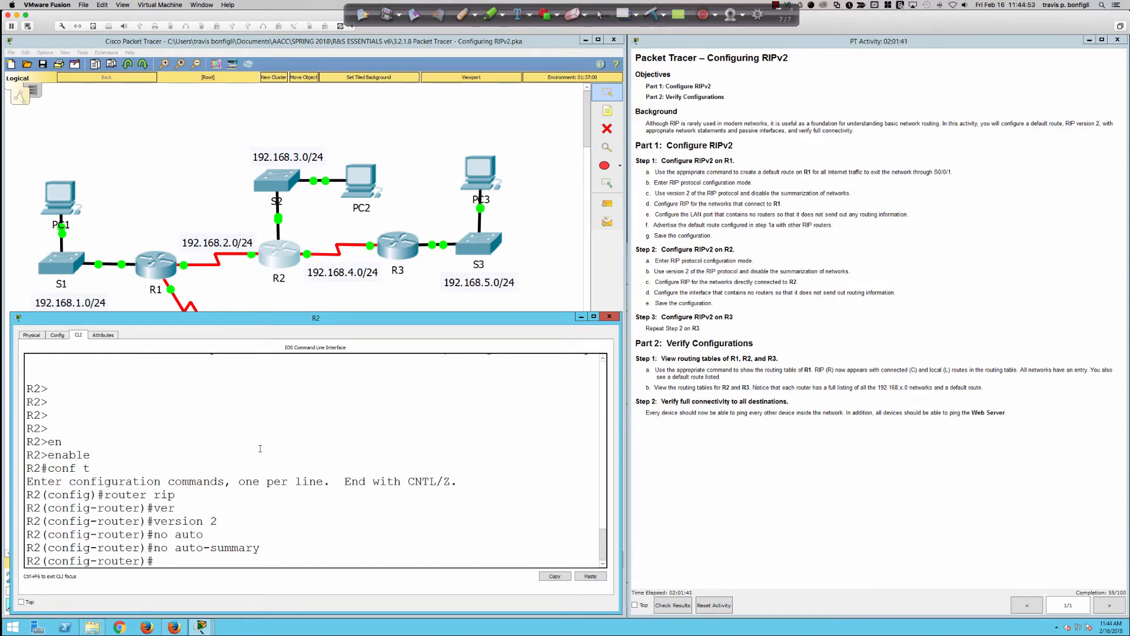
Step: Add network 192.168.2.0 to RIP on R2 with the network command
type("net")
key("Tab")
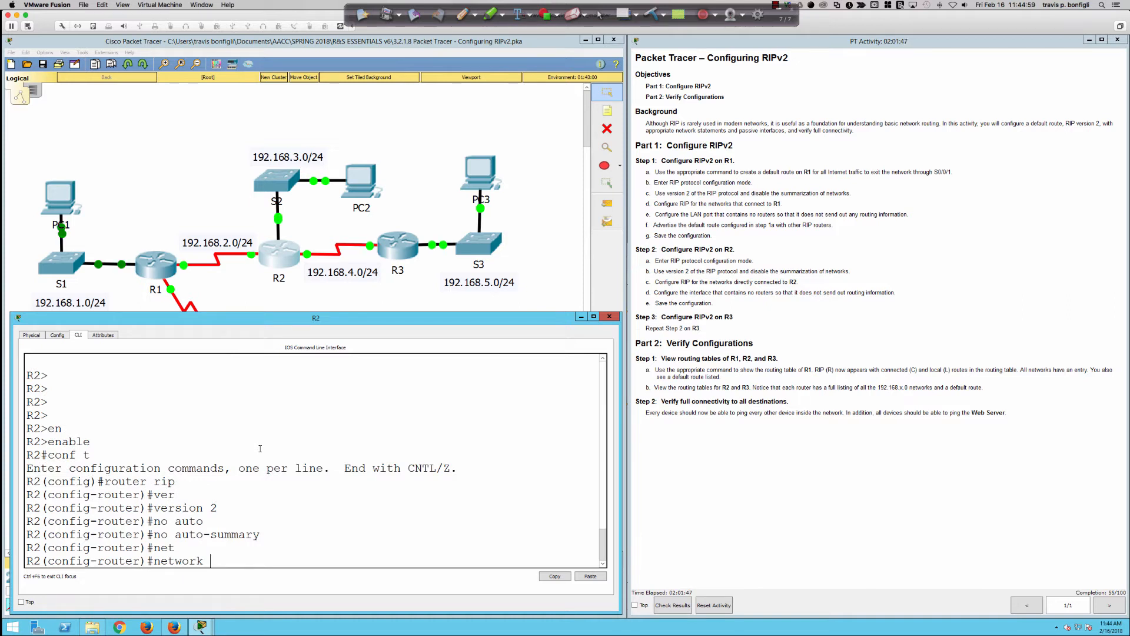
type("192.168.2.0")
key("Return")
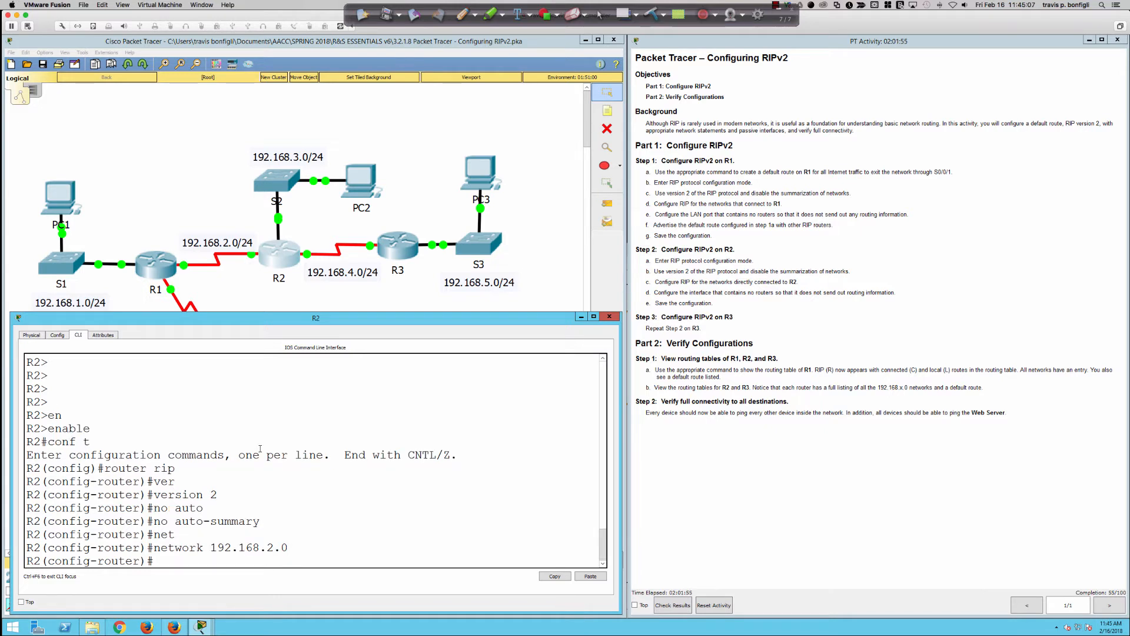
Step: Add networks 192.168.3.0 and 192.168.4.0 to RIP on R2, reusing the previous network command for each
key("Up")
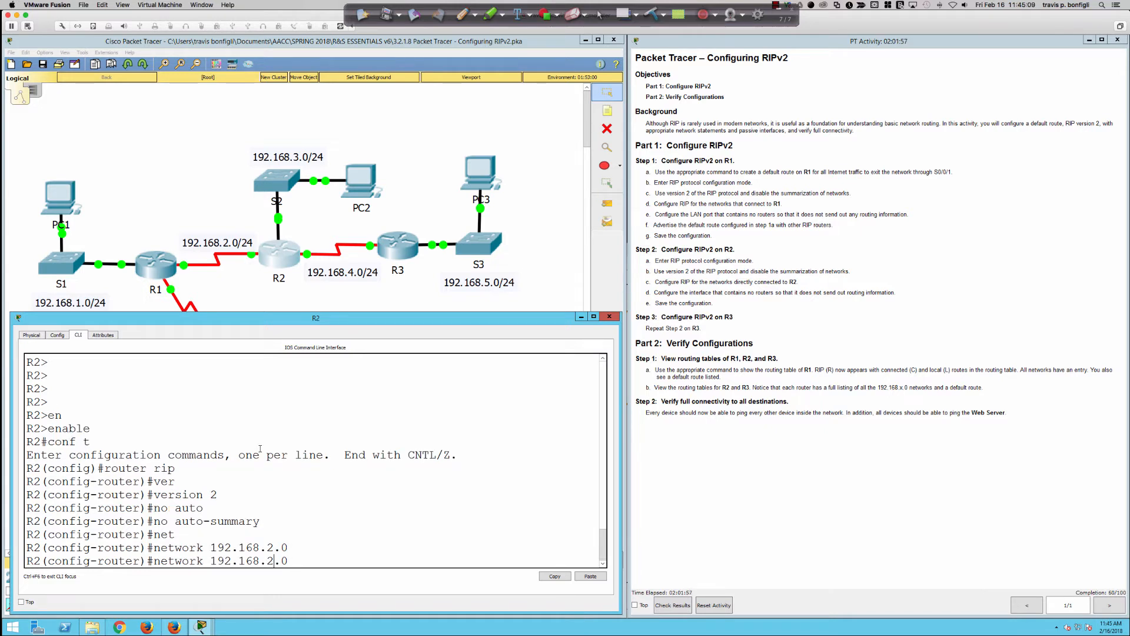
key("BackSpace")
key("BackSpace")
key("BackSpace")
type("3.0")
key("Return")
key("Up")
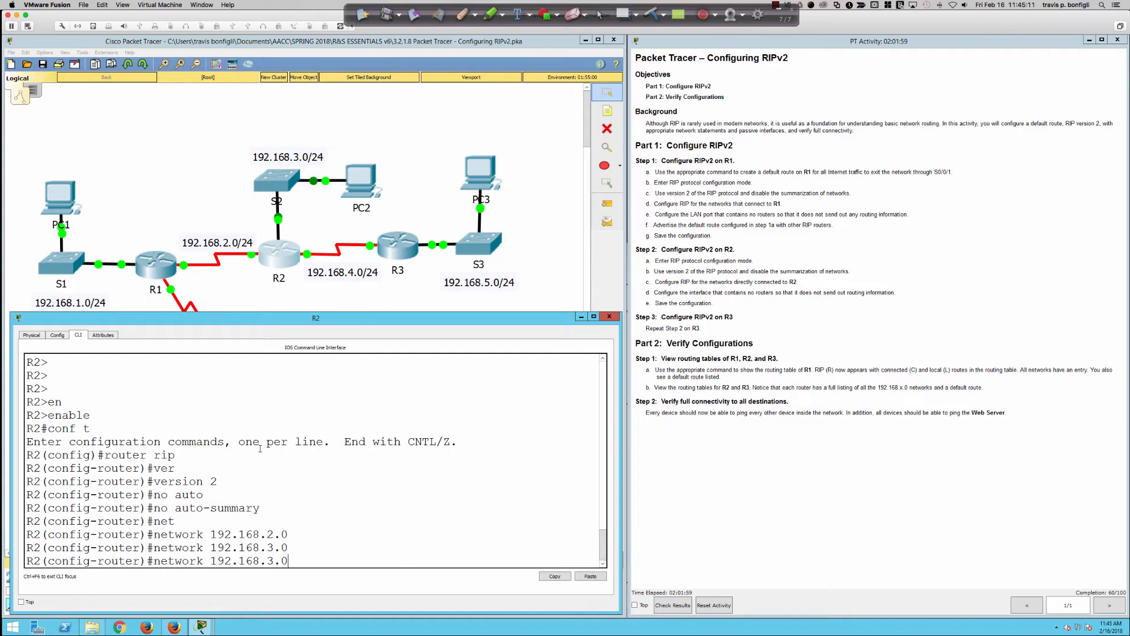
key("BackSpace")
key("BackSpace")
key("BackSpace")
type("4.0")
key("Return")
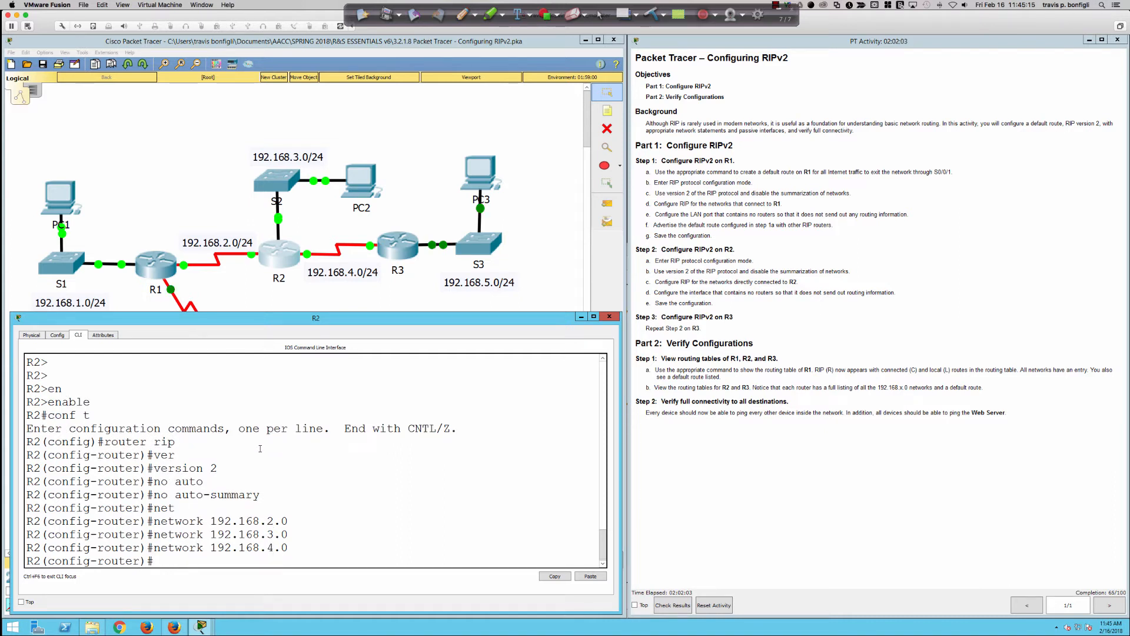
left_click(462, 14)
mouse_move(222, 223)
left_mouse_down()
mouse_move(183, 224)
mouse_move(174, 282)
mouse_move(275, 286)
mouse_move(268, 232)
mouse_move(217, 223)
left_mouse_up()
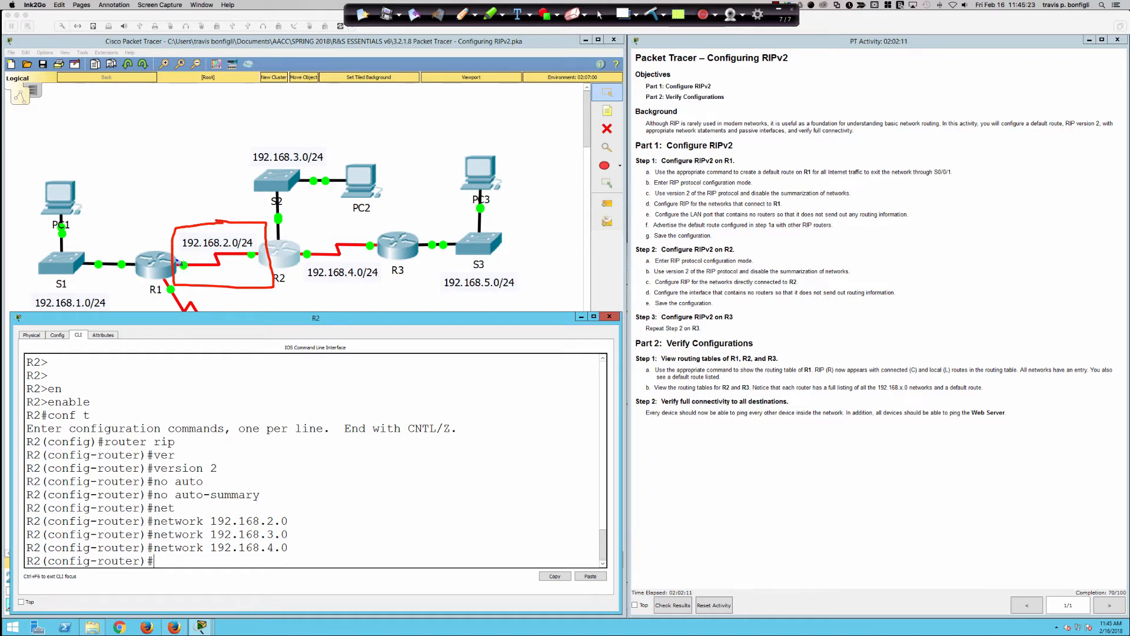
left_click_drag(176, 261, 184, 268)
left_click_drag(254, 257, 257, 257)
mouse_move(307, 510)
left_mouse_down()
mouse_move(311, 524)
mouse_move(289, 522)
left_mouse_up()
left_click_drag(136, 258, 108, 259)
left_click_drag(156, 265, 240, 233)
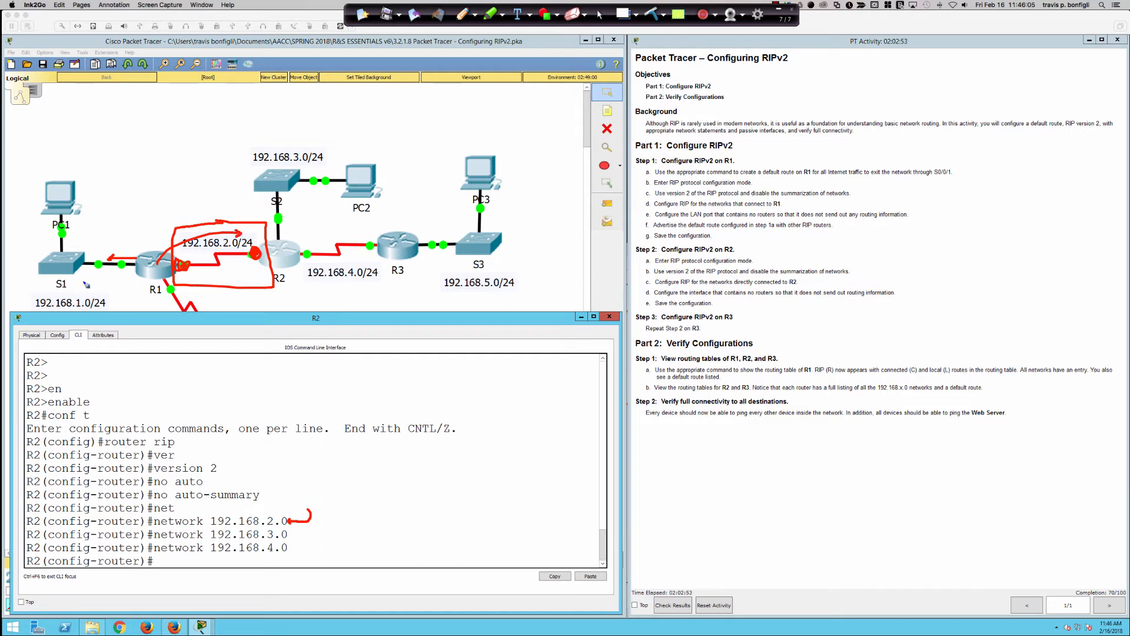
mouse_move(77, 285)
left_mouse_down()
mouse_move(61, 285)
mouse_move(137, 302)
mouse_move(94, 289)
left_mouse_up()
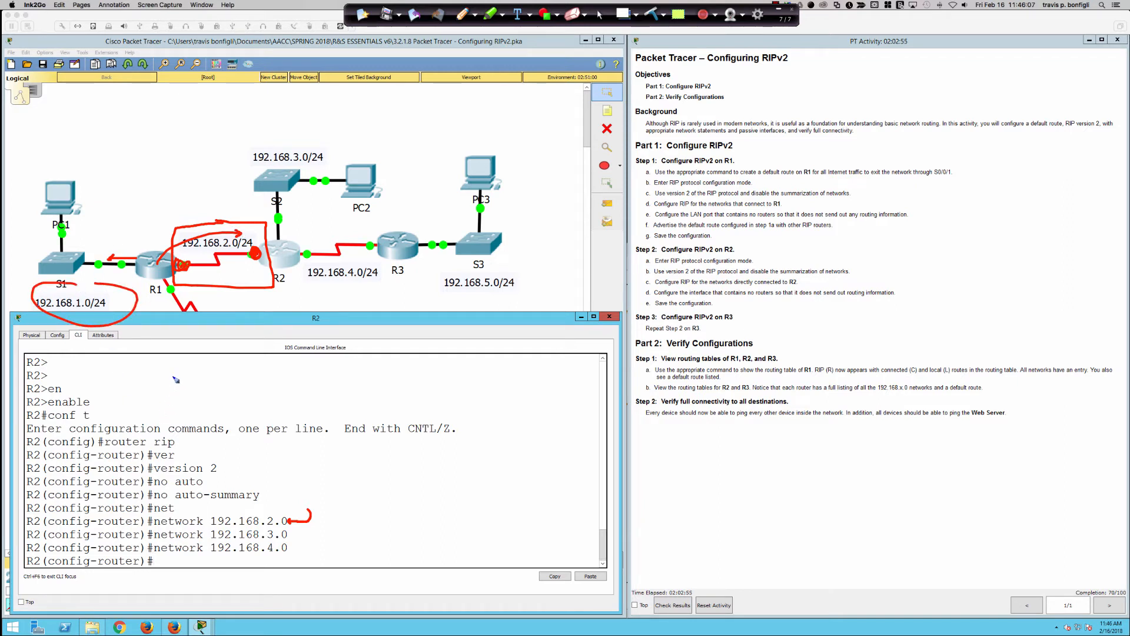
left_click_drag(280, 259, 192, 247)
mouse_move(299, 145)
left_mouse_down()
mouse_move(264, 157)
mouse_move(304, 141)
left_mouse_up()
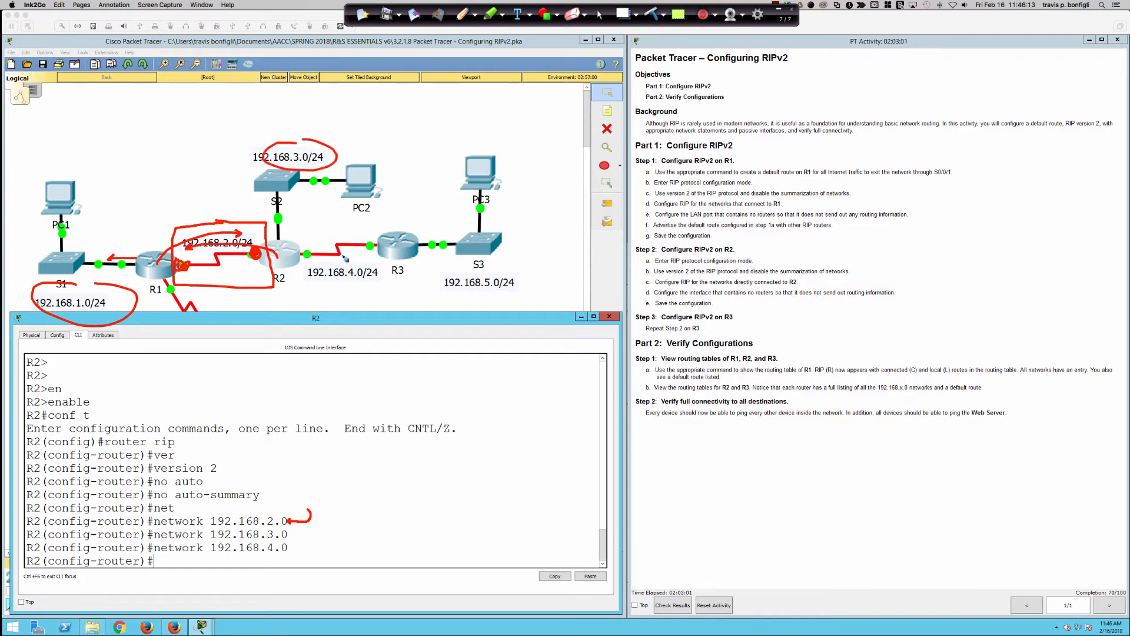
mouse_move(312, 257)
left_mouse_down()
mouse_move(371, 263)
mouse_move(340, 250)
left_mouse_up()
mouse_move(227, 268)
left_mouse_down()
mouse_move(228, 290)
mouse_move(234, 273)
left_mouse_up()
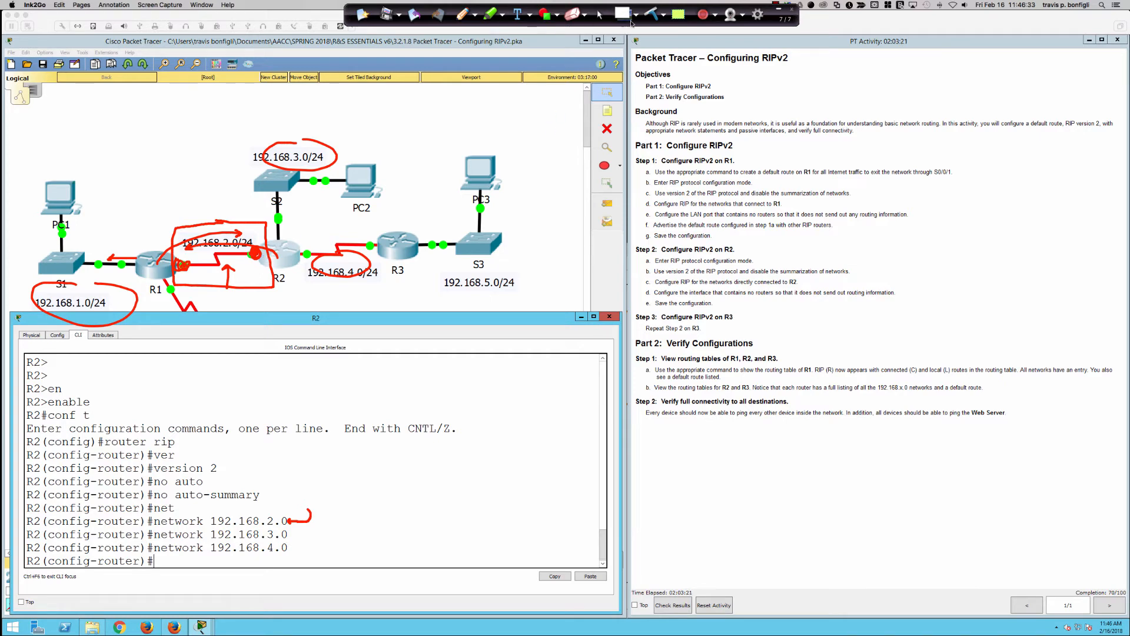
left_click(651, 15)
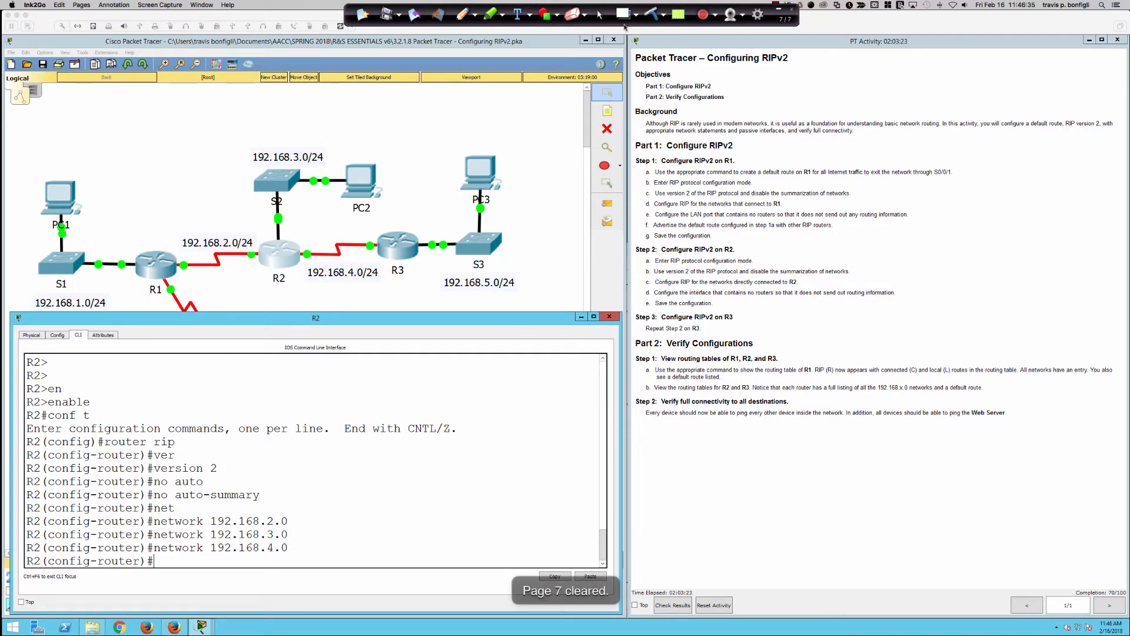
left_click(598, 16)
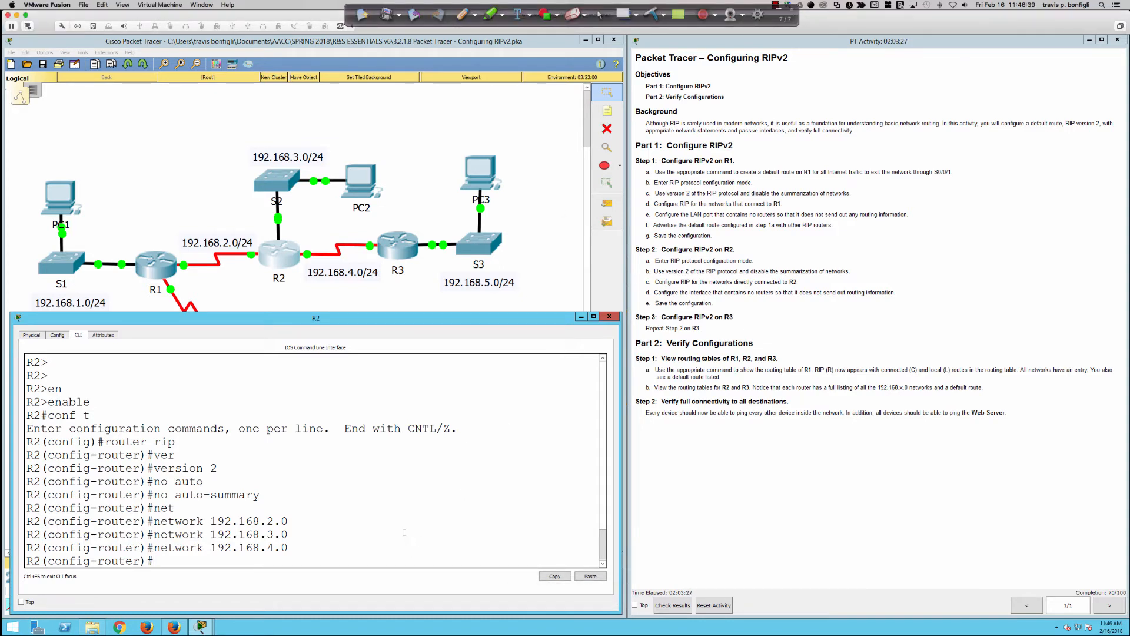
Step: Check R2's interfaces and their IP addresses with do sh ip int bri
key("Return")
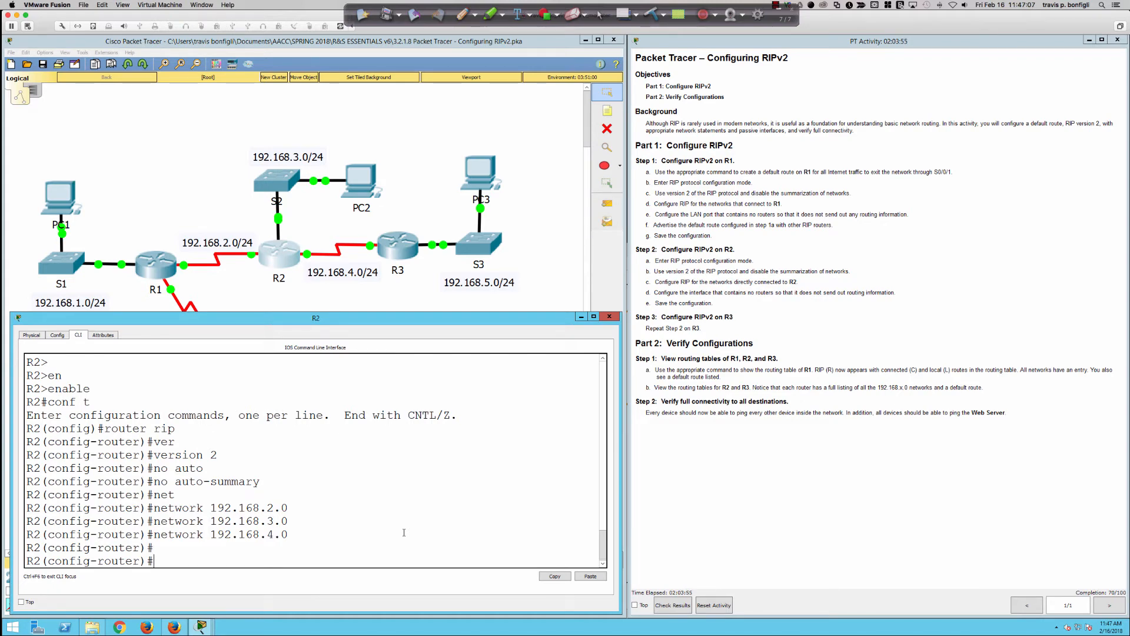
type("do sh ip int bri")
key("Return")
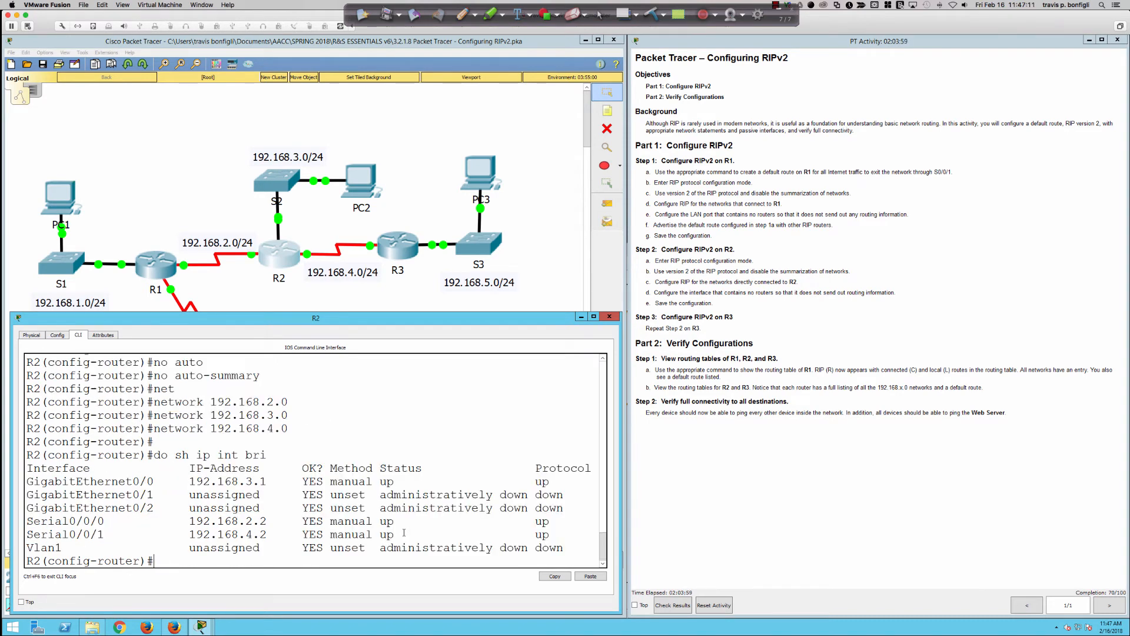
Step: Stop RIP updates on R2's LAN interface with passive-interface gigabitEthernet 0/0
type("pas")
key("Tab")
type("gi")
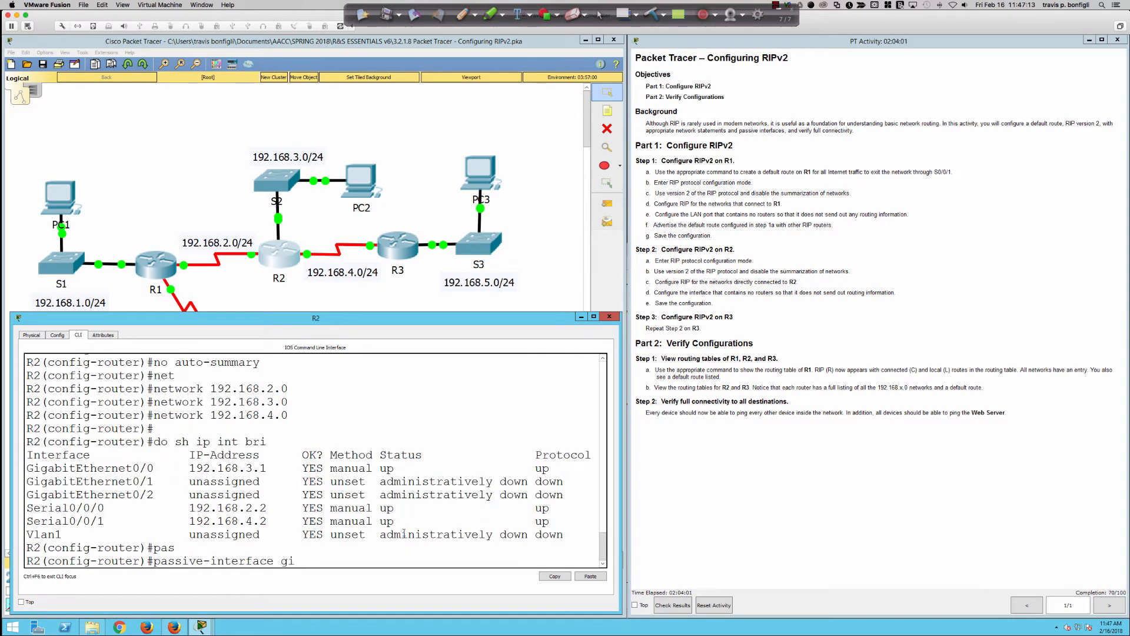
key("Tab")
type("0/0")
key("Return")
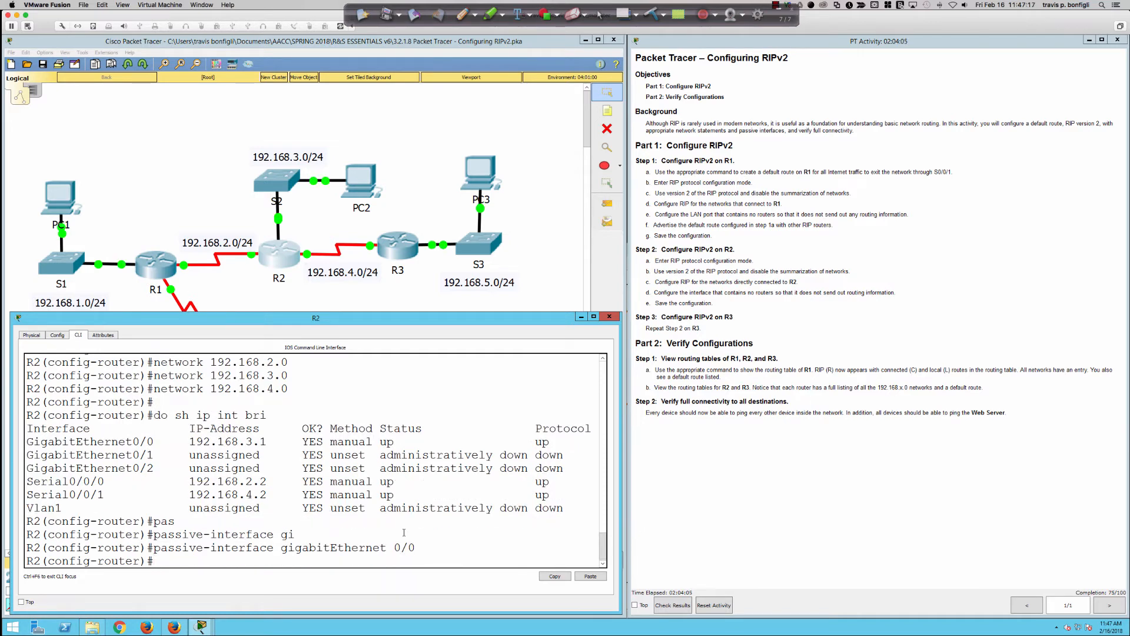
key("Return")
key("Return")
key("Return")
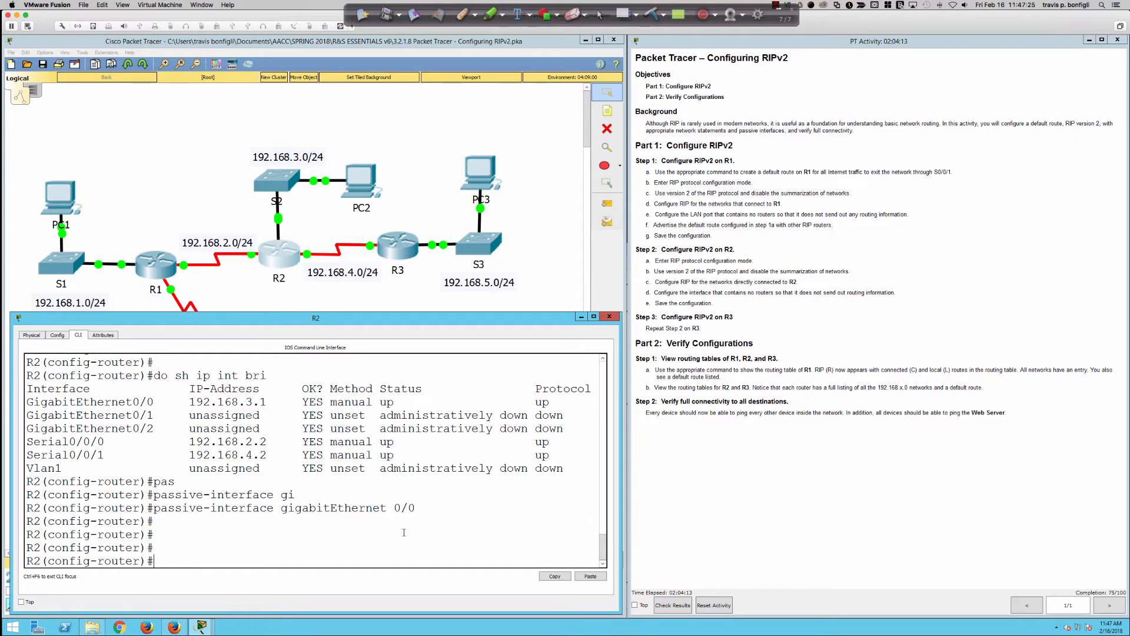
Step: Display R2's routing table with do sh ip rou and examine the RIP default route and the 192.168.1.0/24 route's next hop
type("do ship rou")
key("Return")
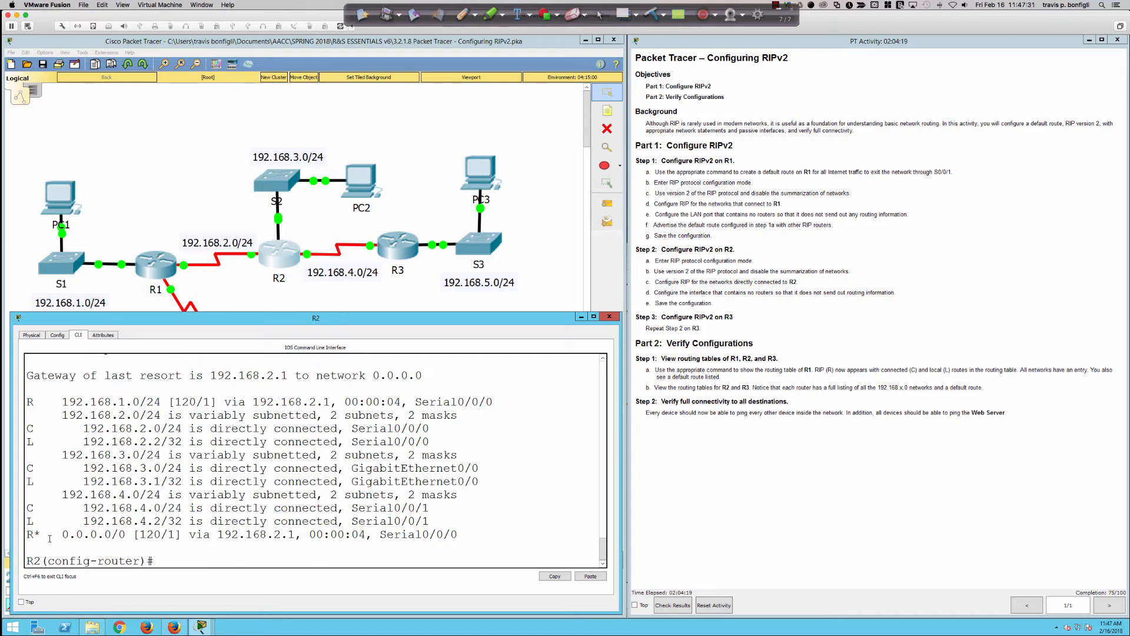
left_click_drag(26, 534, 462, 538)
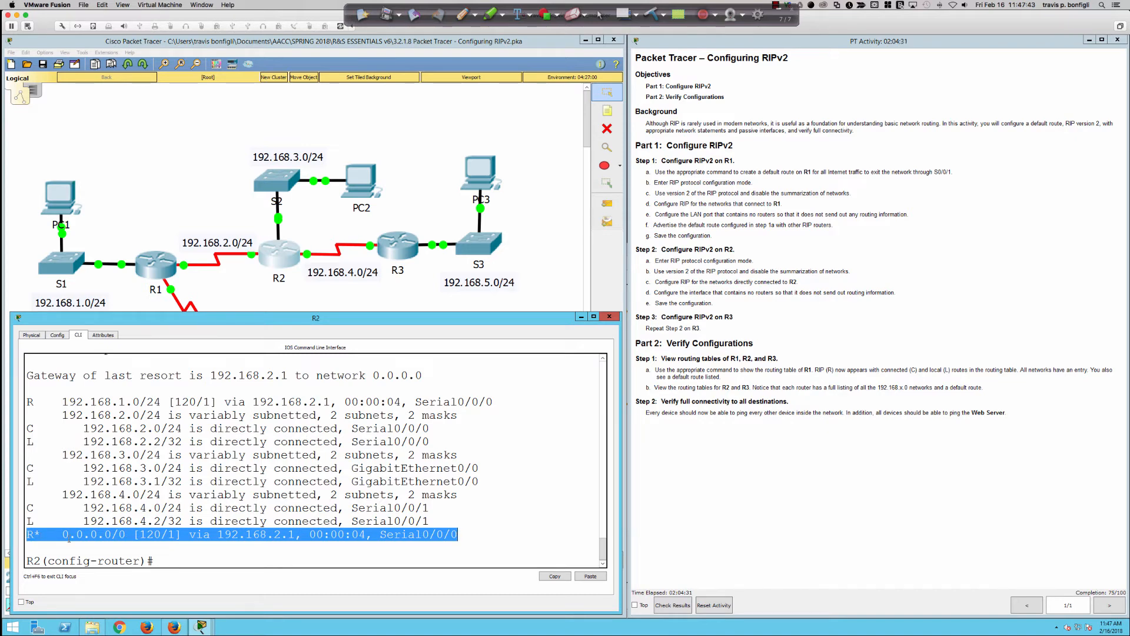
double_click(149, 535)
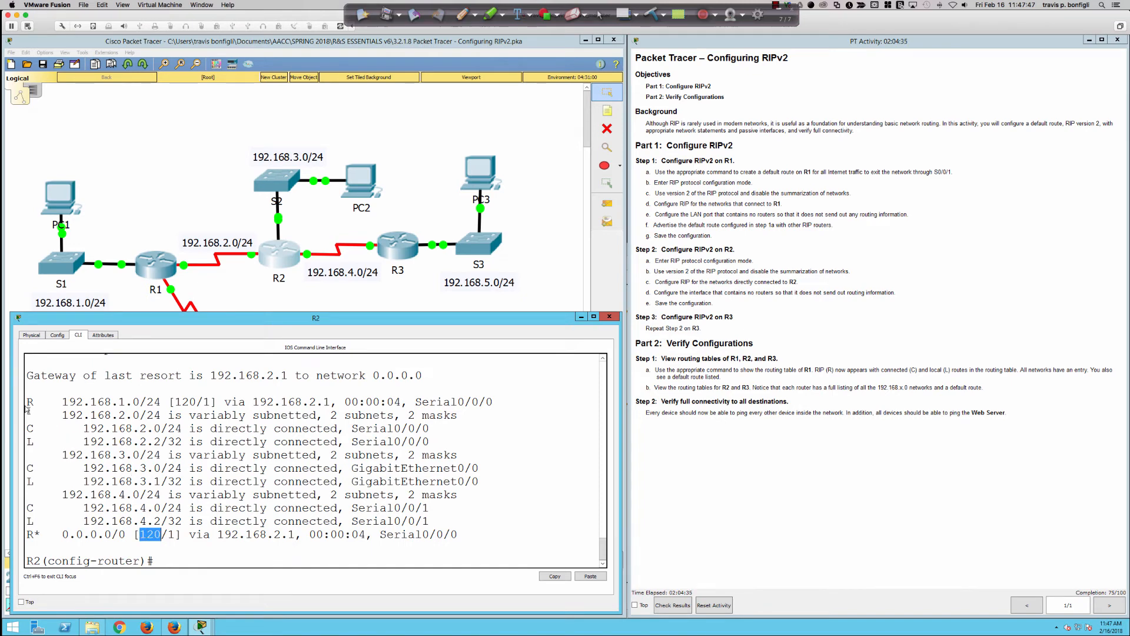
left_click_drag(27, 401, 239, 401)
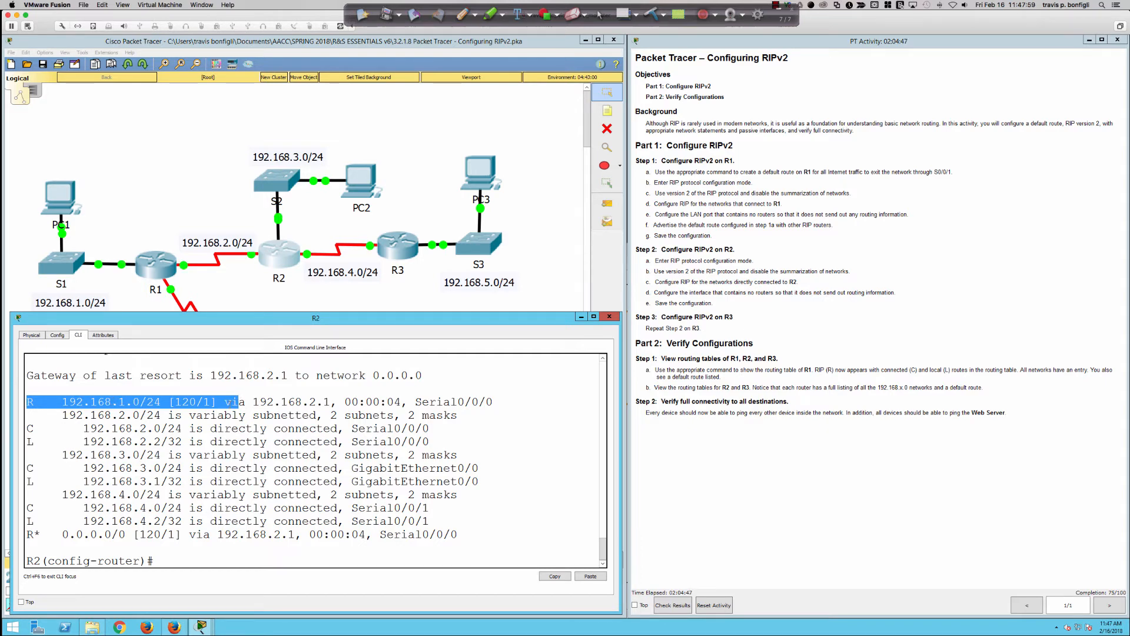
left_click_drag(225, 401, 332, 401)
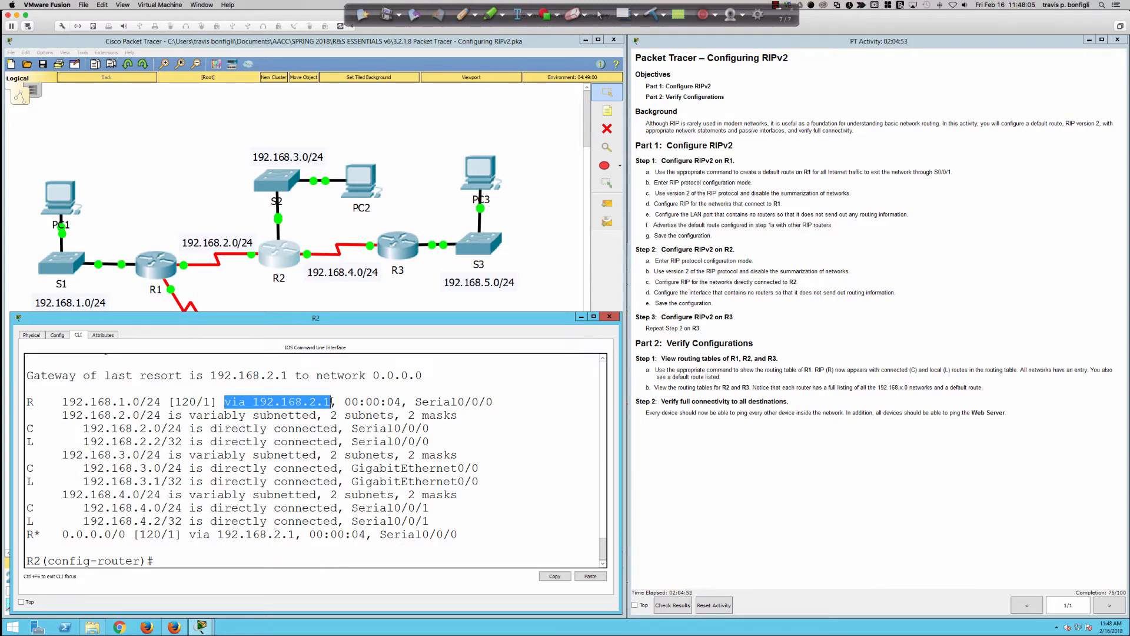
Step: Open R1's command line and check its Serial0/0/0 address with sh ip int bri
left_click(156, 266)
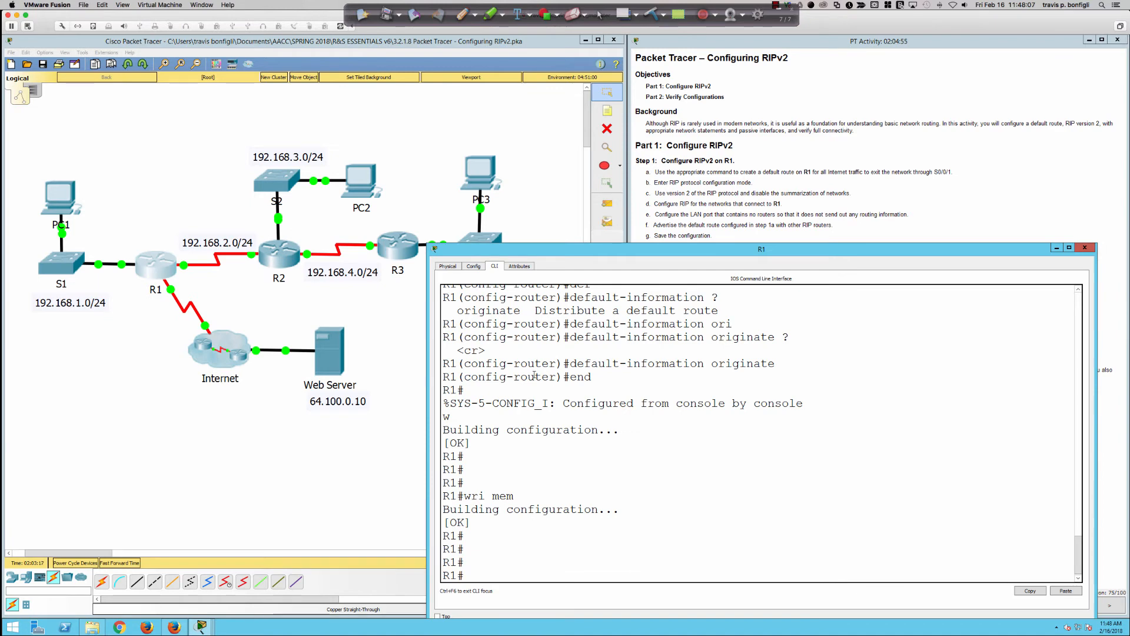
type("sh ip int bri")
key("Return")
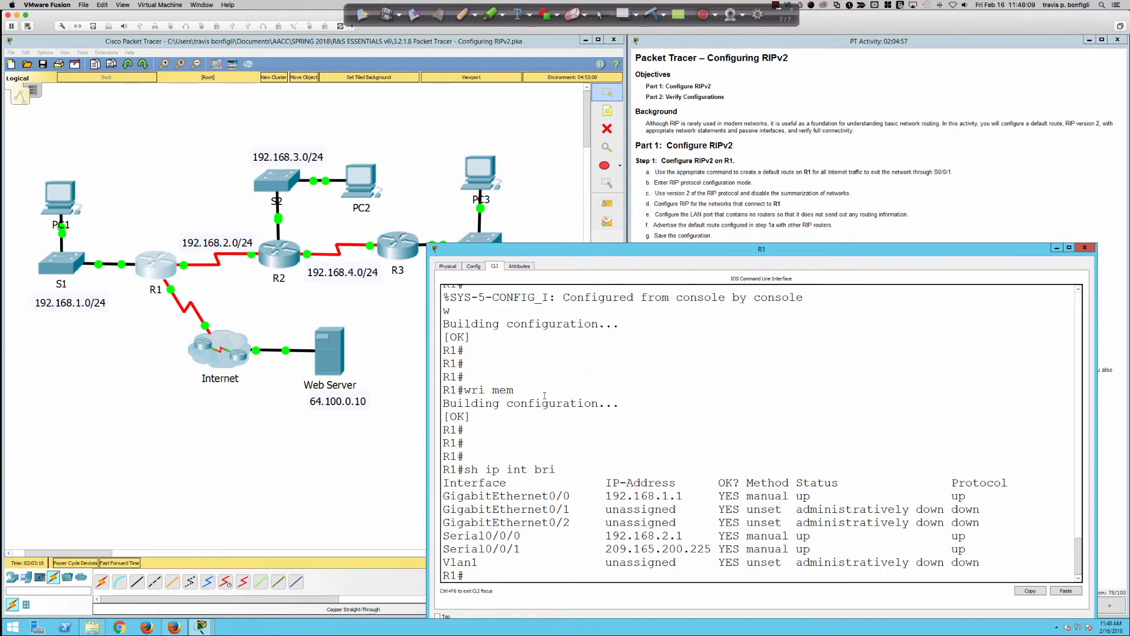
left_click_drag(599, 535, 683, 532)
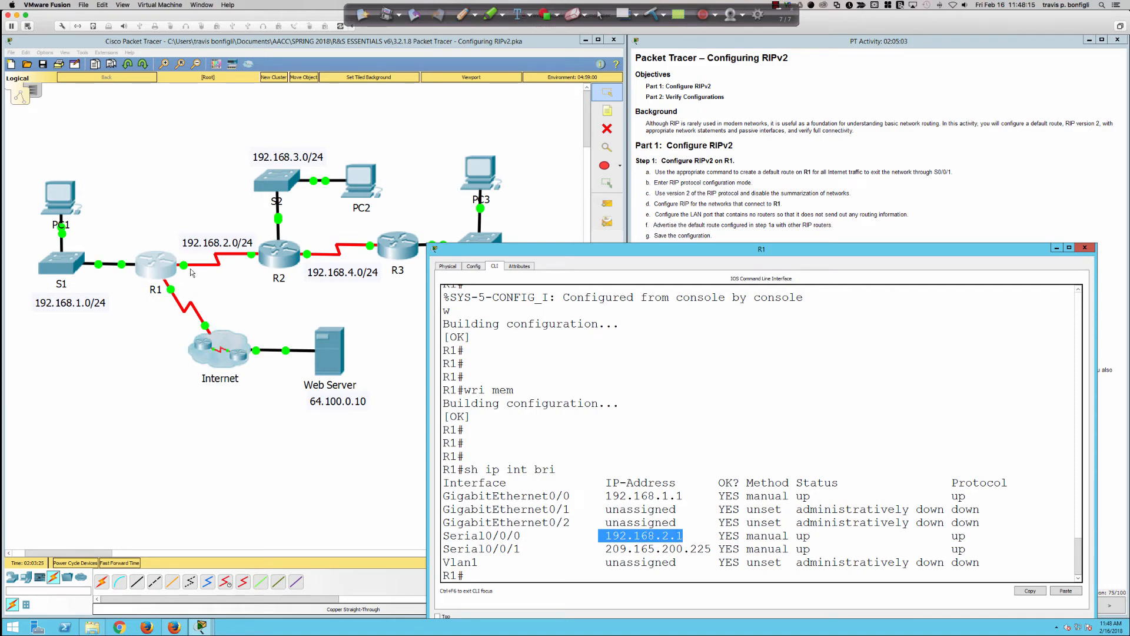
Step: Return to R2's command line and examine the 192.168.1.0/24 RIP route's metric, next hop, timer and exit interface
left_click(278, 252)
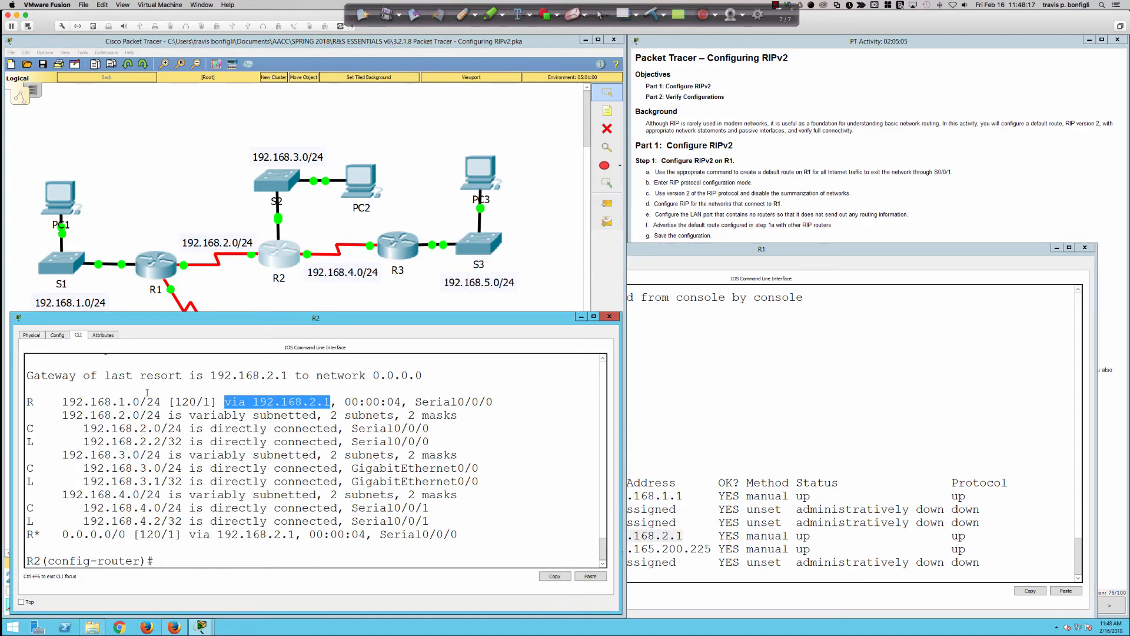
left_click_drag(27, 402, 209, 406)
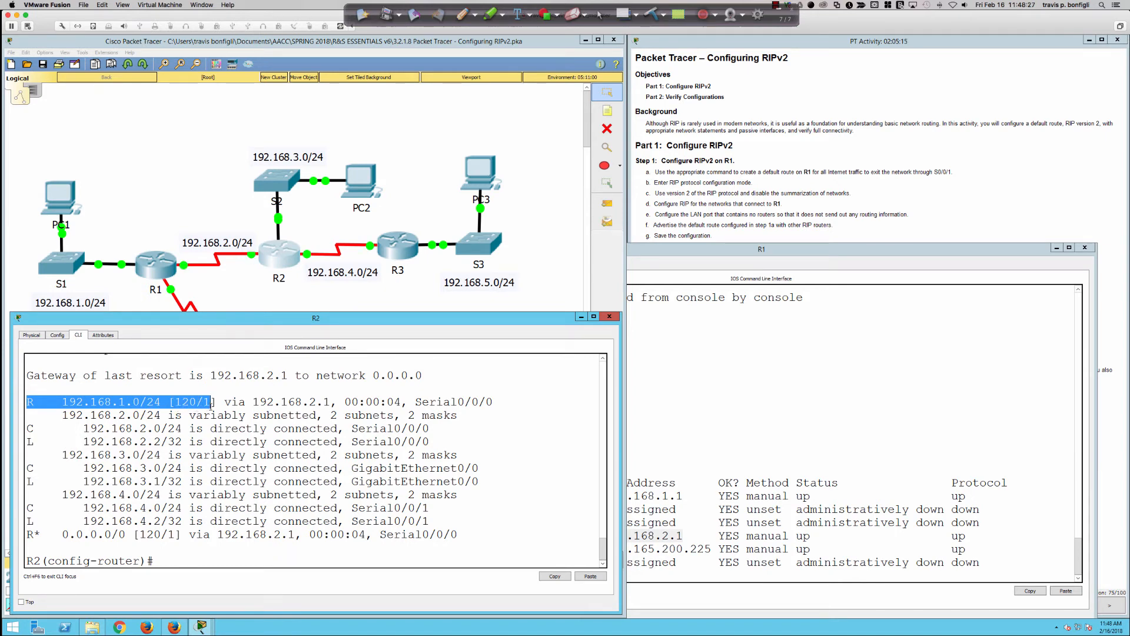
left_click_drag(211, 402, 403, 404)
triple_click(242, 408)
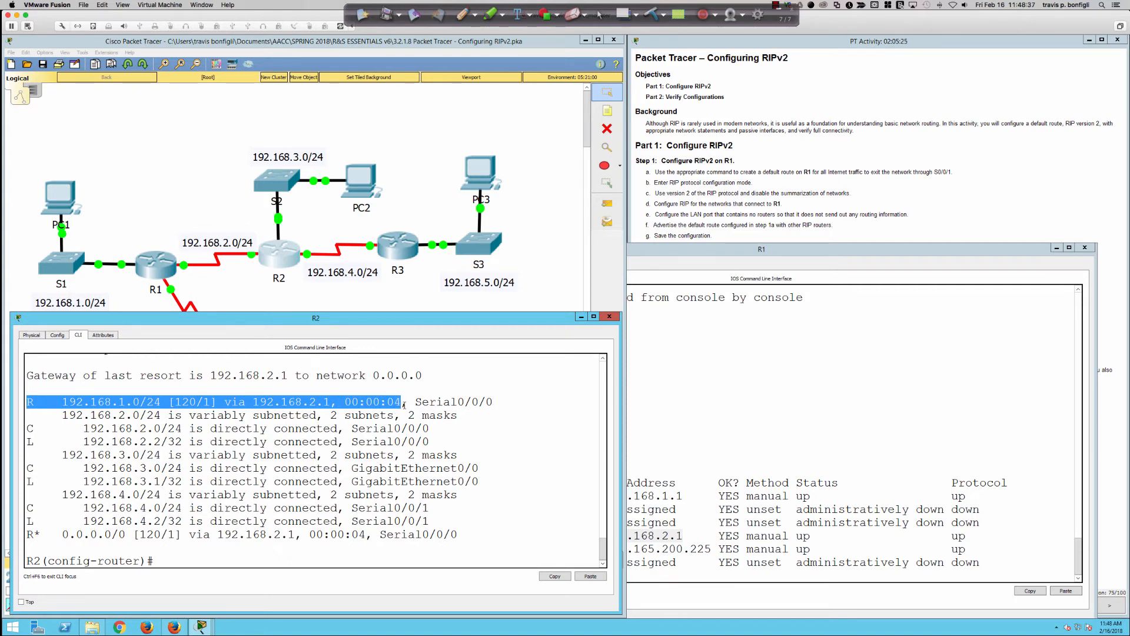
left_click_drag(404, 404, 492, 402)
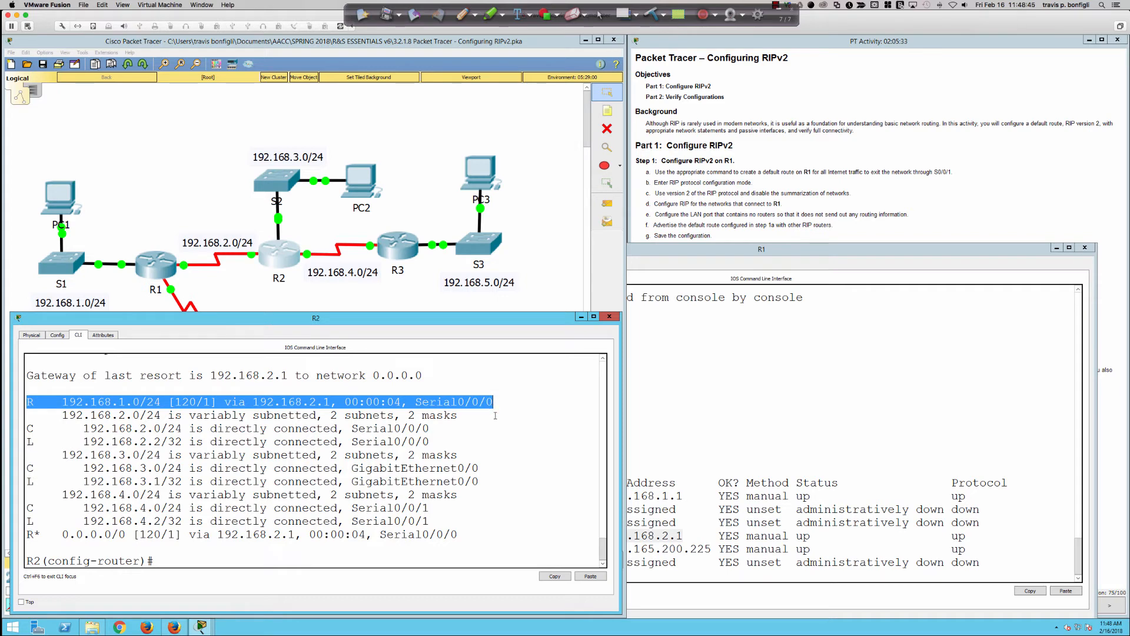
left_click(495, 415)
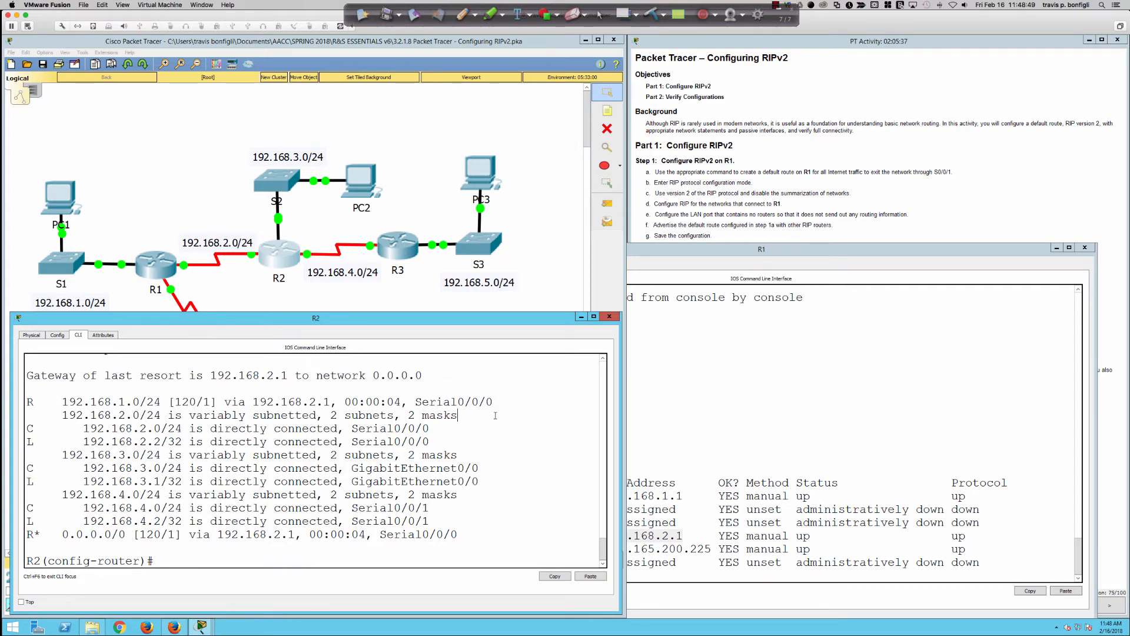
Step: Leave RIP configuration on R2 with end and return to the privileged prompt
type("end")
key("Return")
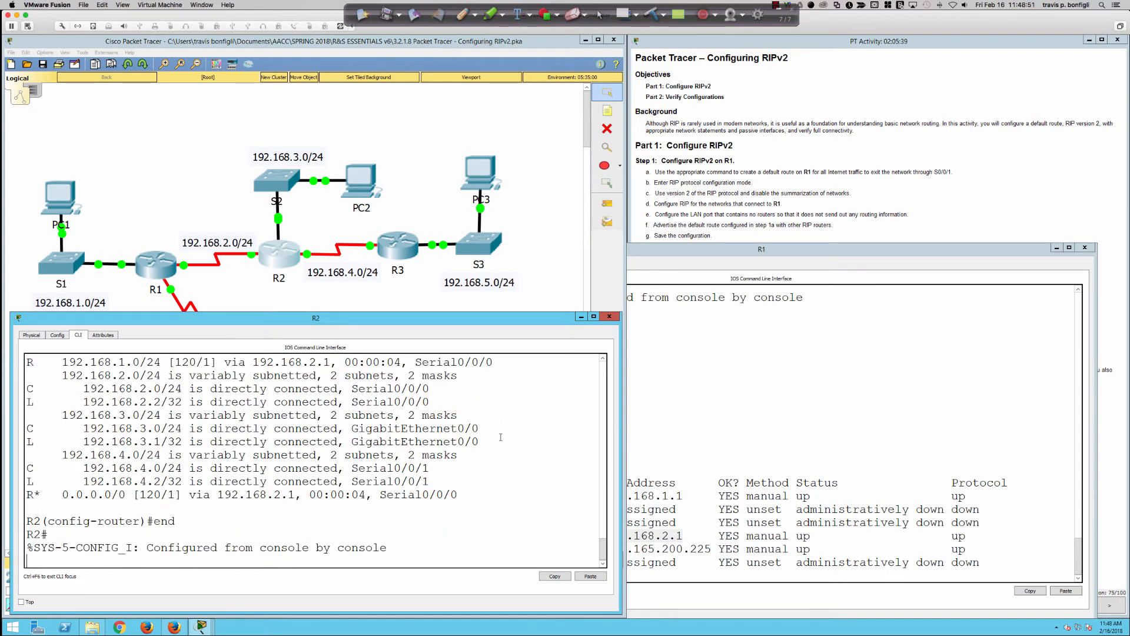
key("Return")
key("Return")
key("Return")
key("Return")
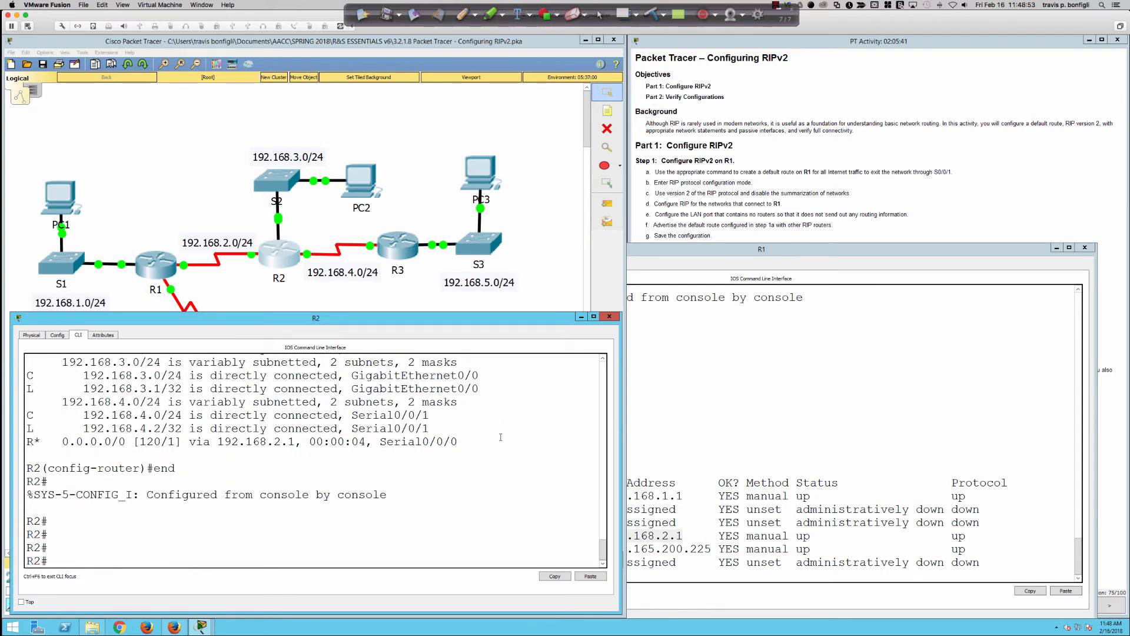
type("ping")
key("BackSpace")
key("BackSpace")
key("BackSpace")
key("BackSpace")
Step: Open the command prompt on PC2 and begin a ping command
left_click(353, 181)
left_click(448, 183)
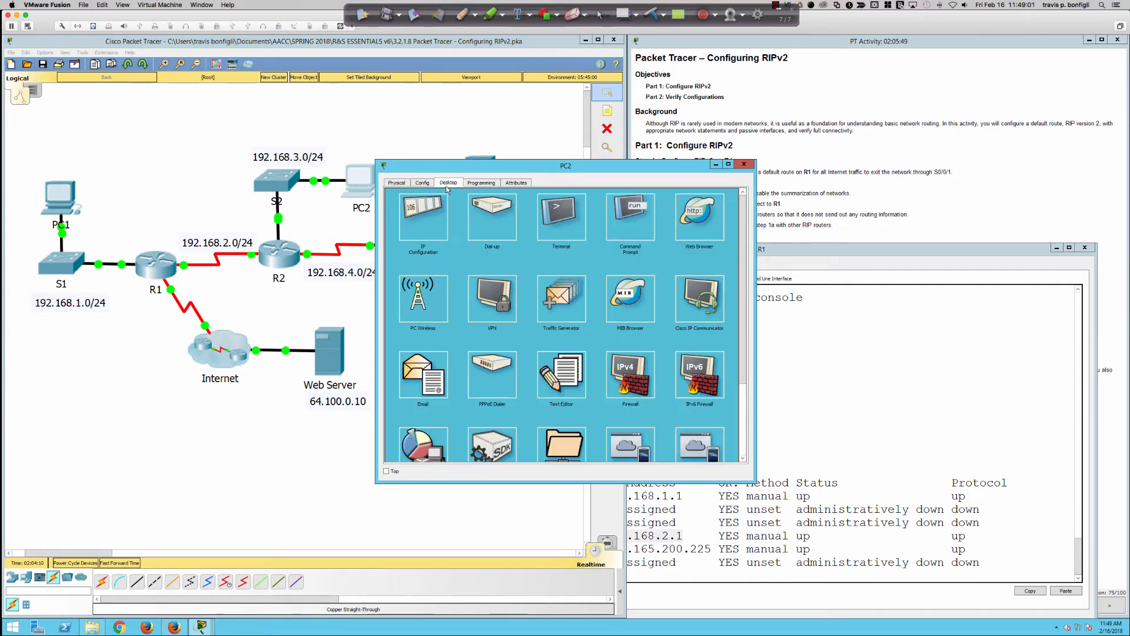
left_click(623, 218)
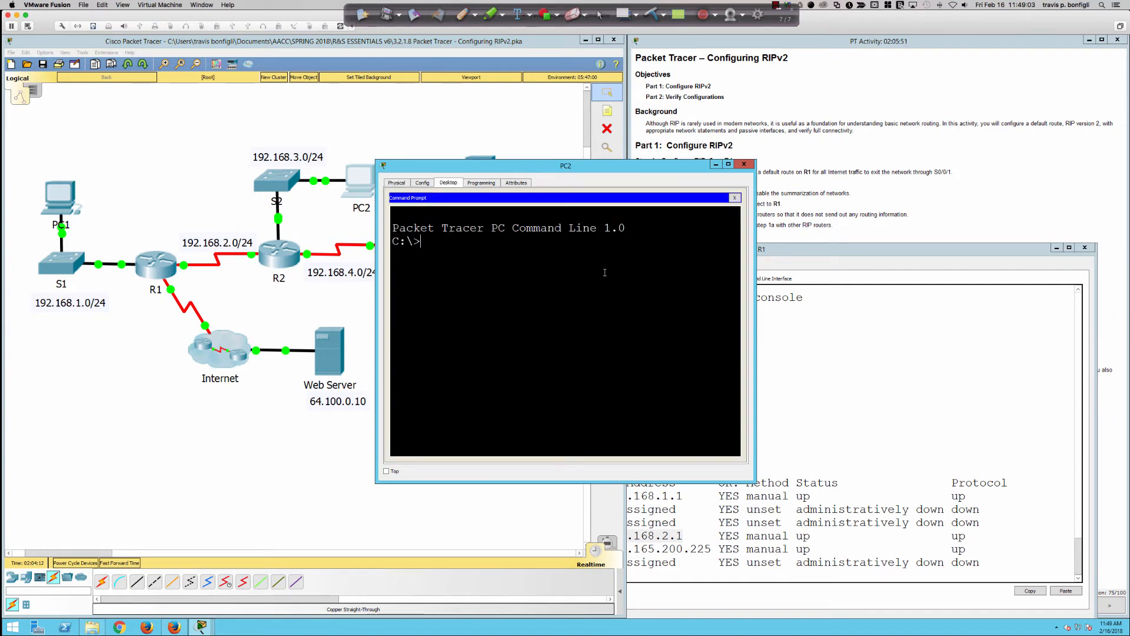
type("ping")
left_click(820, 152)
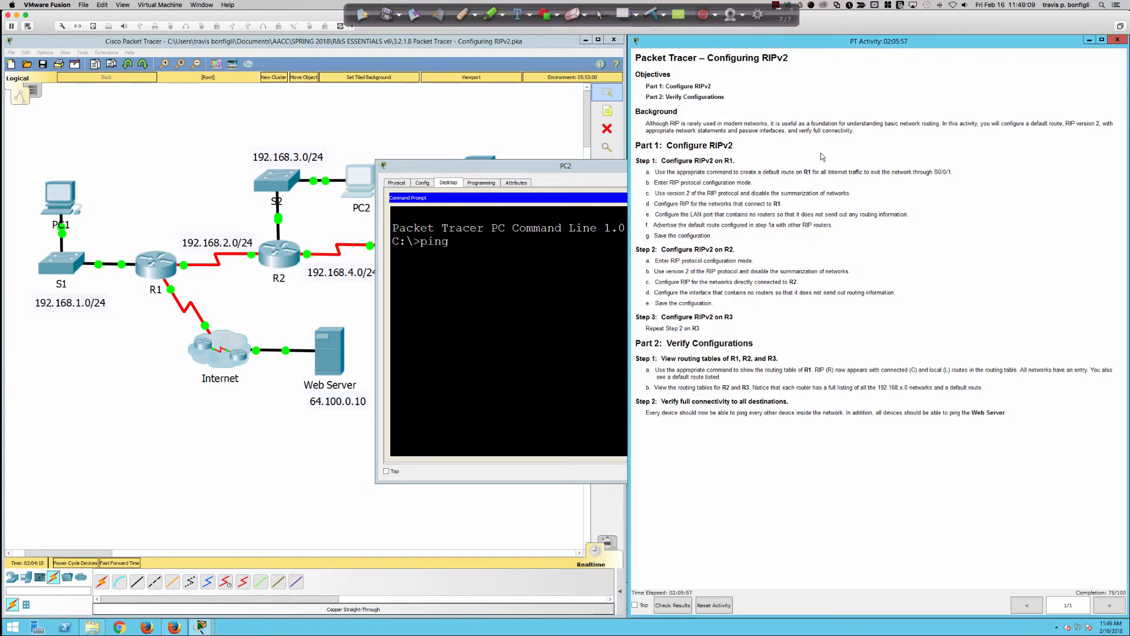
left_click(565, 236)
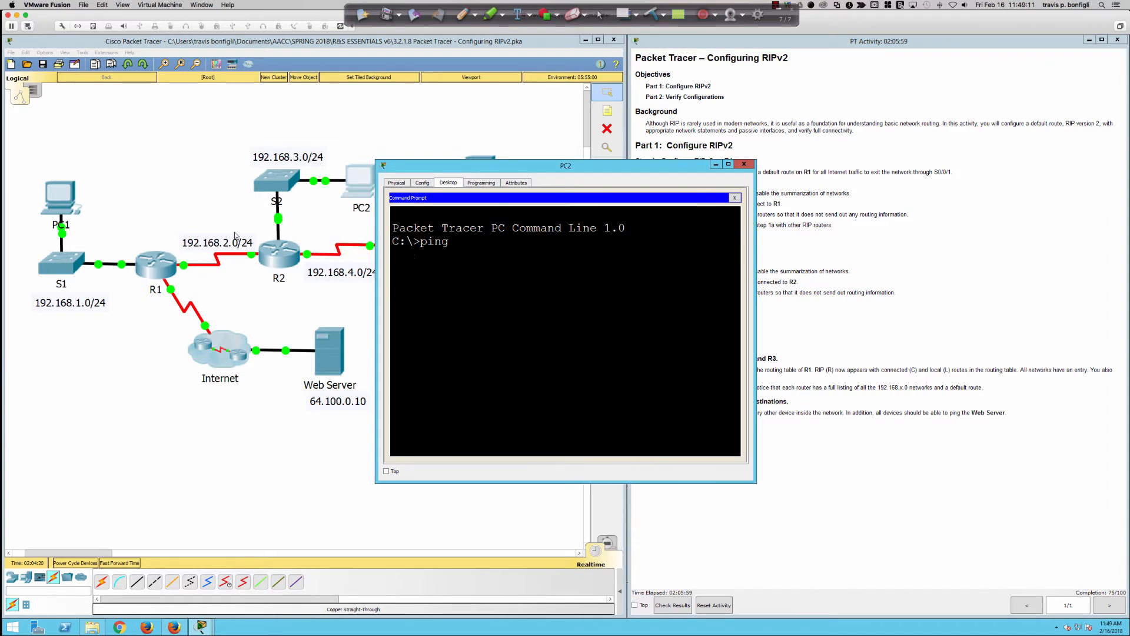
Step: Look up PC1's IP address in its desktop IP configuration and minimize the PC1 window
left_click(70, 198)
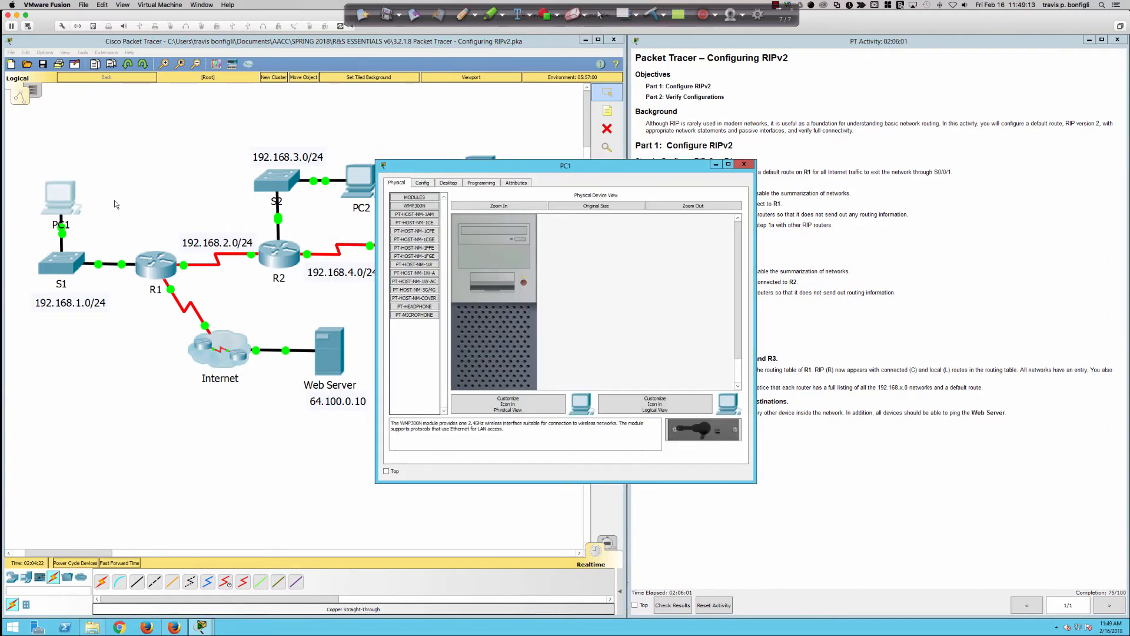
left_click(447, 184)
left_click(433, 215)
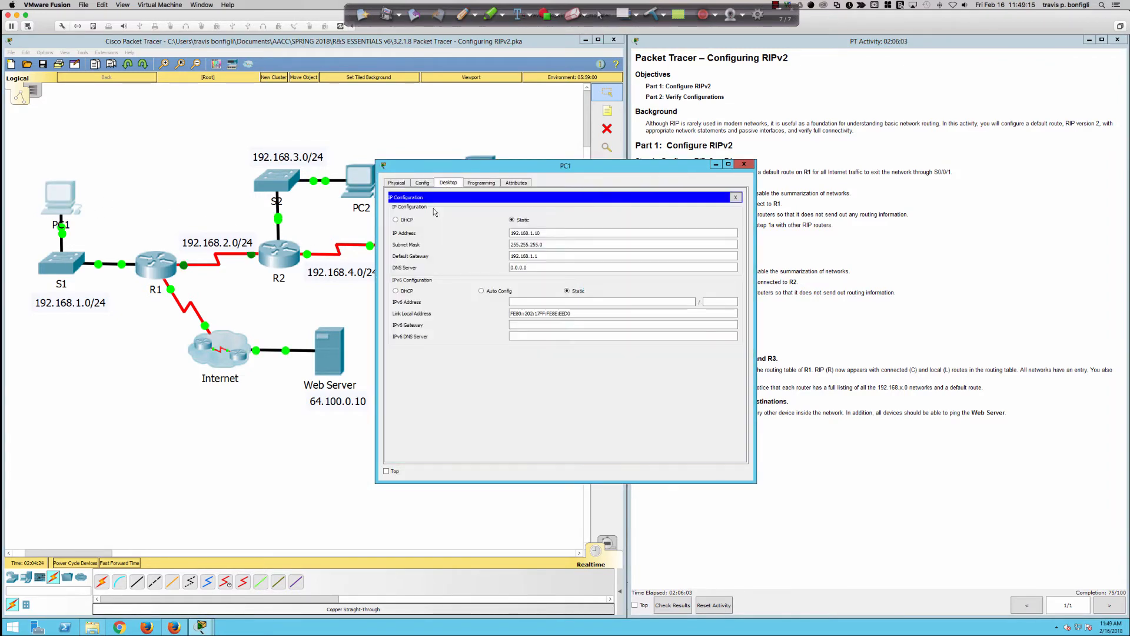
left_click(715, 165)
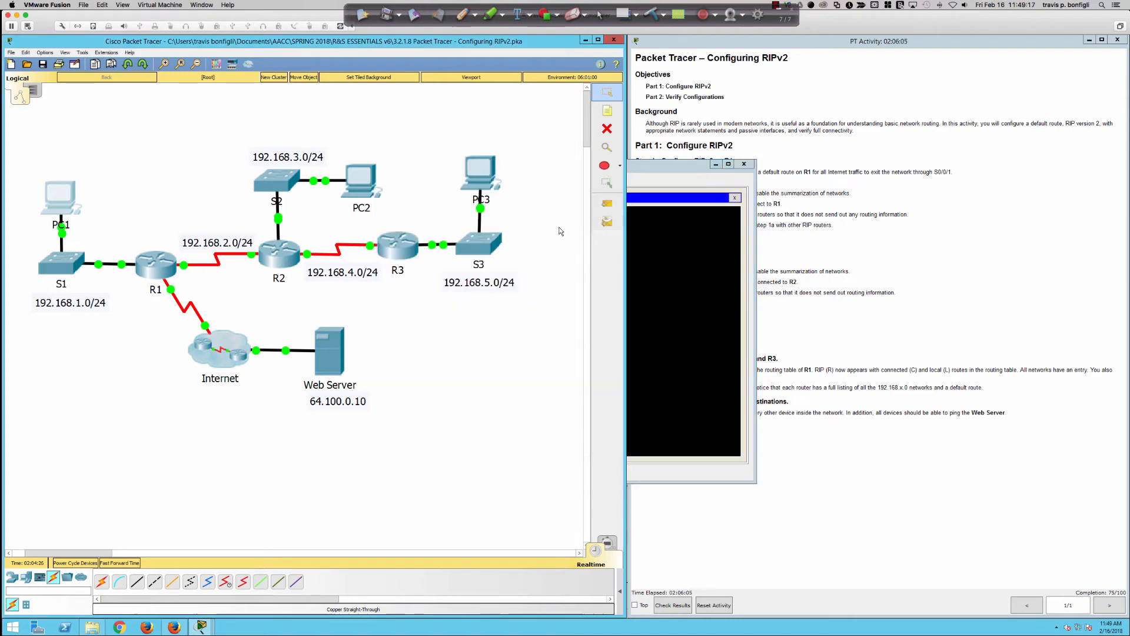
Step: Complete the ping command on PC2 with PC1's address 192.168.1.10 and run it
left_click(658, 253)
type("192.168.1.10")
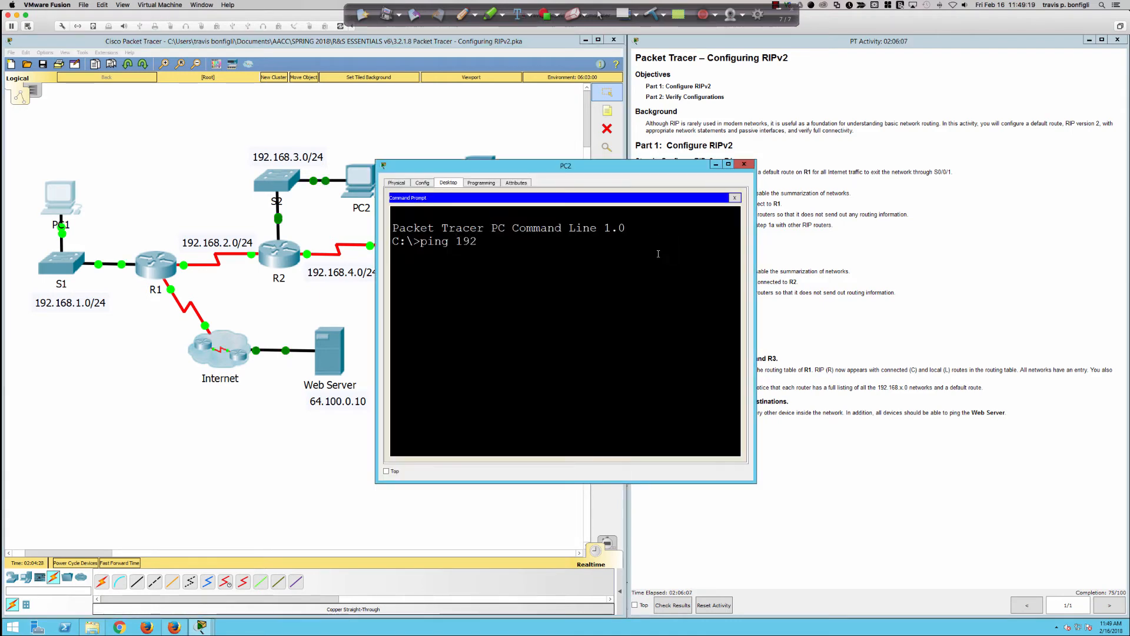
key("Return")
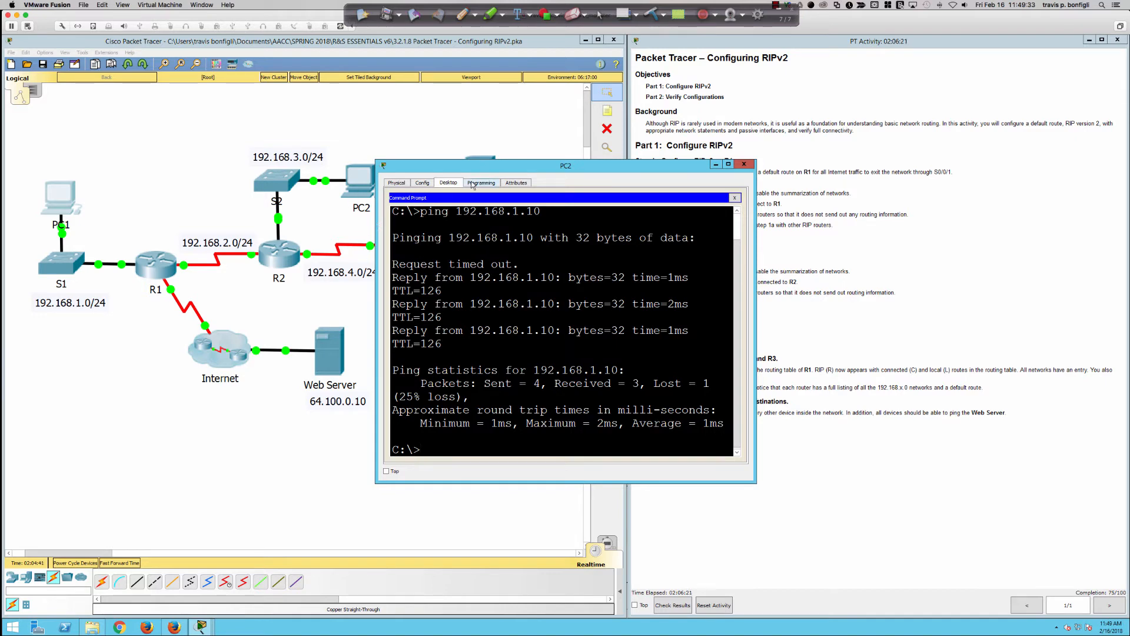
Step: Close PC2's command prompt and check the default gateway in its IP configuration
left_click(734, 198)
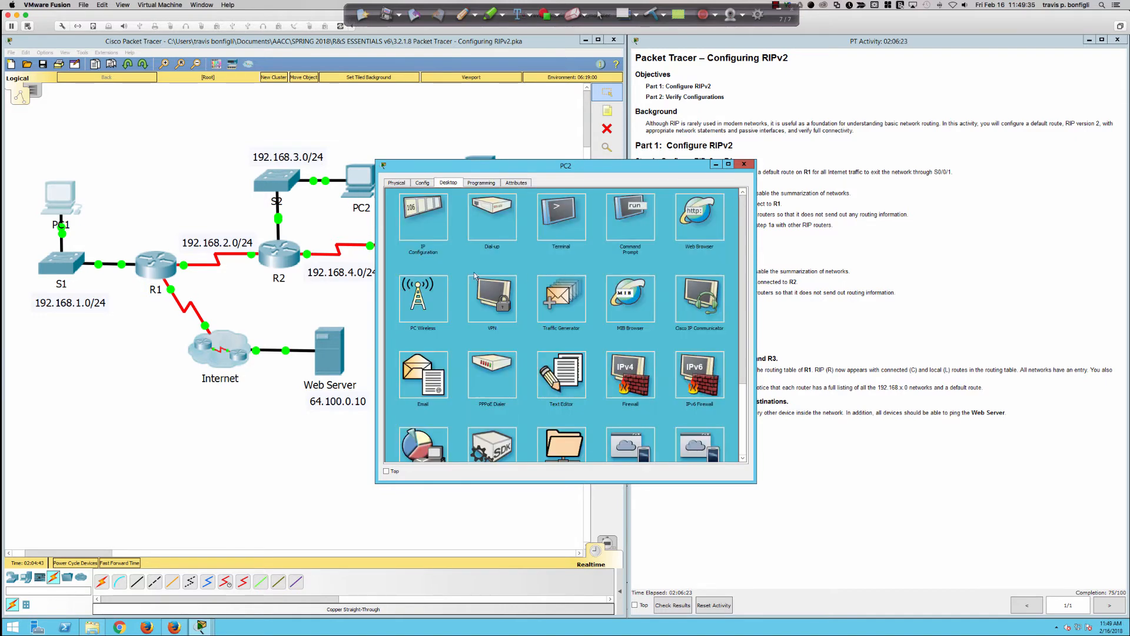
left_click(431, 228)
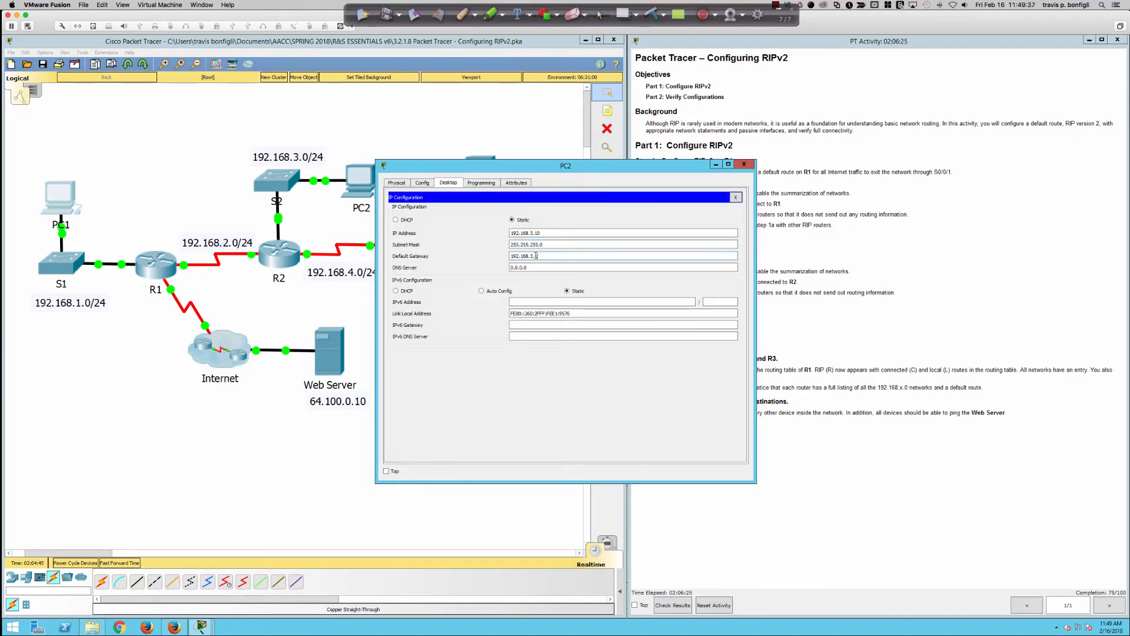
left_click_drag(536, 256, 498, 256)
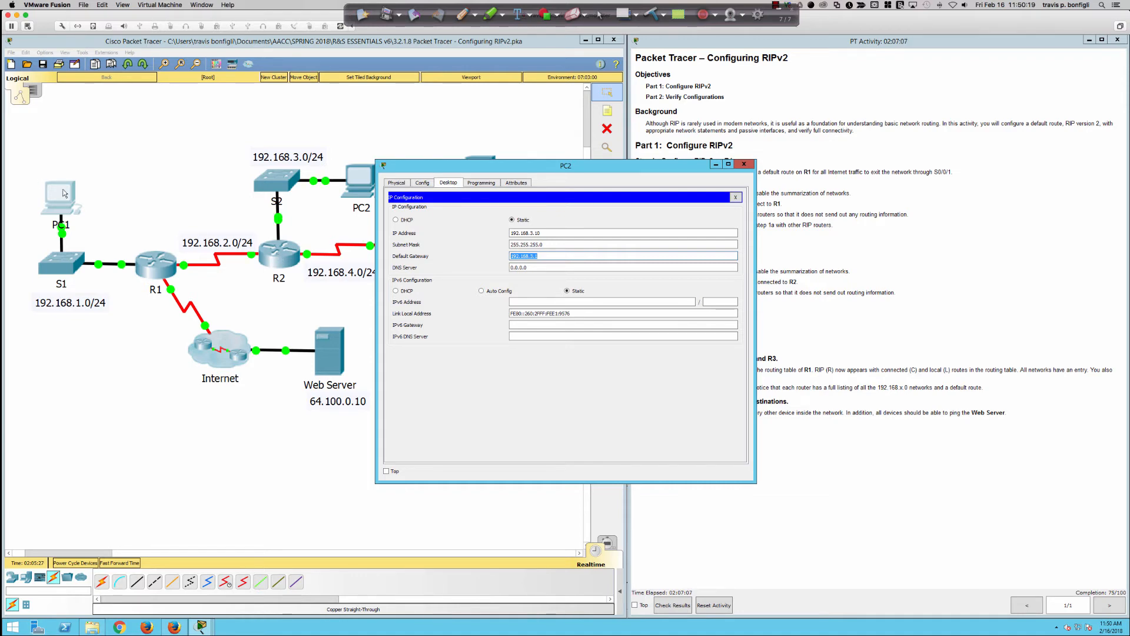
Step: Return to R2's command line and examine the RIP route to 192.168.1.0/24, including its next hop and exit interface
left_click(281, 259)
scroll(121, 441, "up", 2)
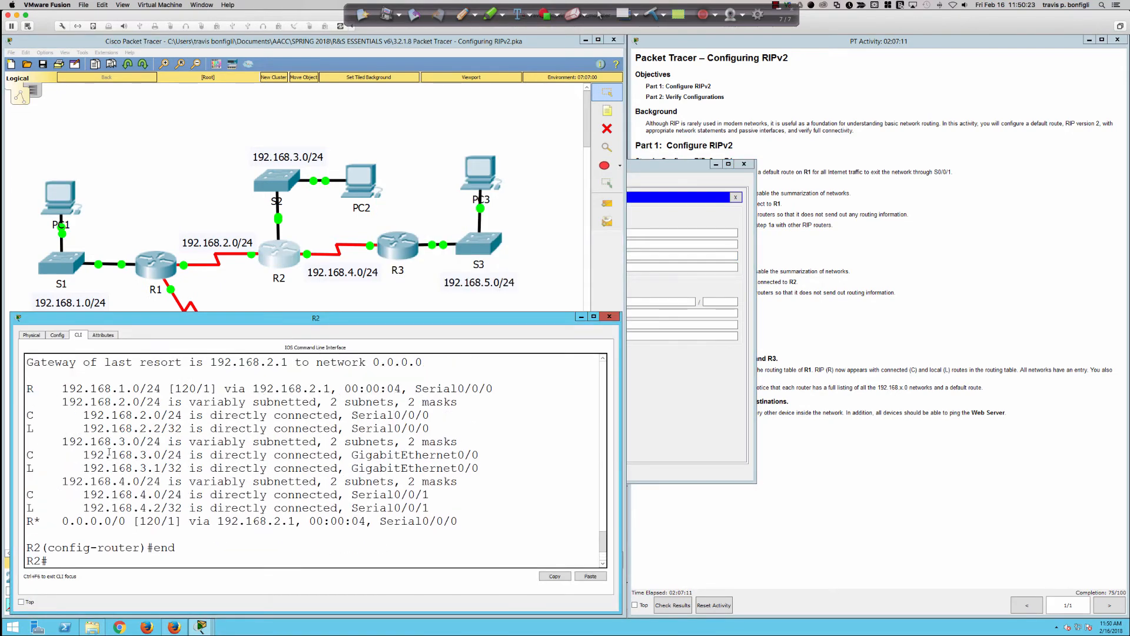
left_click_drag(30, 389, 493, 389)
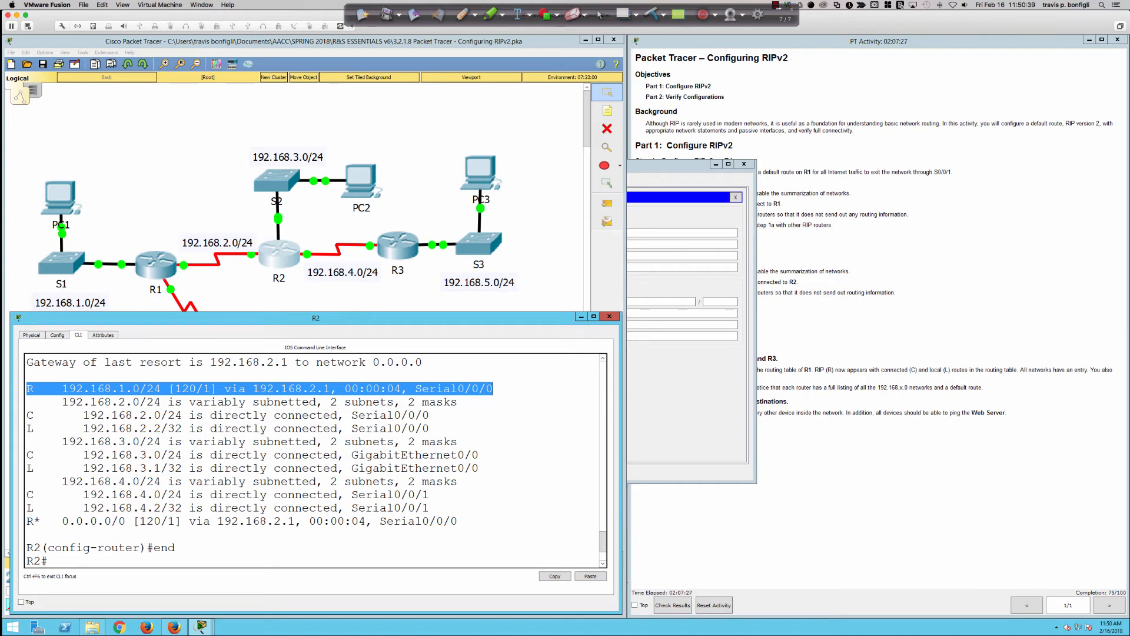
left_click_drag(252, 388, 516, 385)
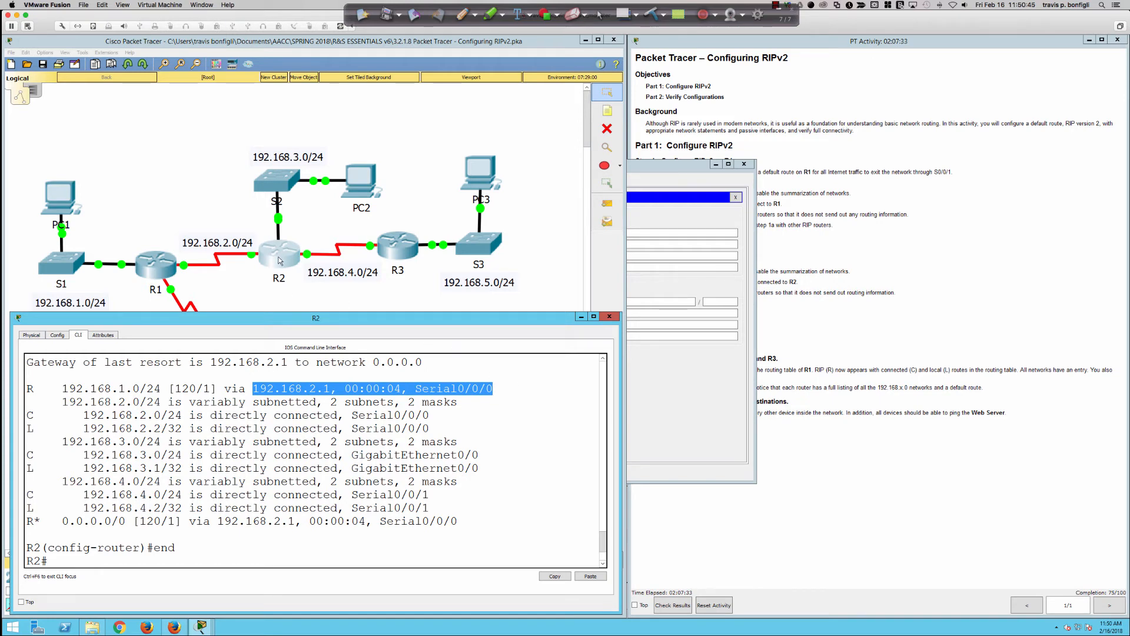
Step: Display R1's routing table with sh ip route and examine the directly connected 192.168.1.0/24 entry
left_click(158, 271)
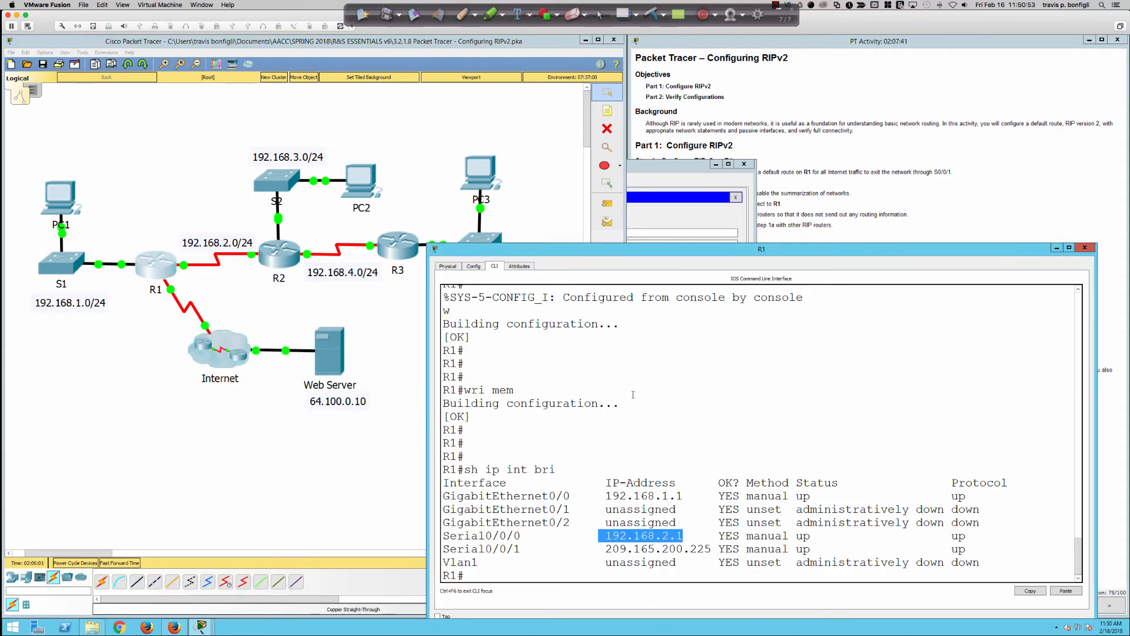
left_click(677, 397)
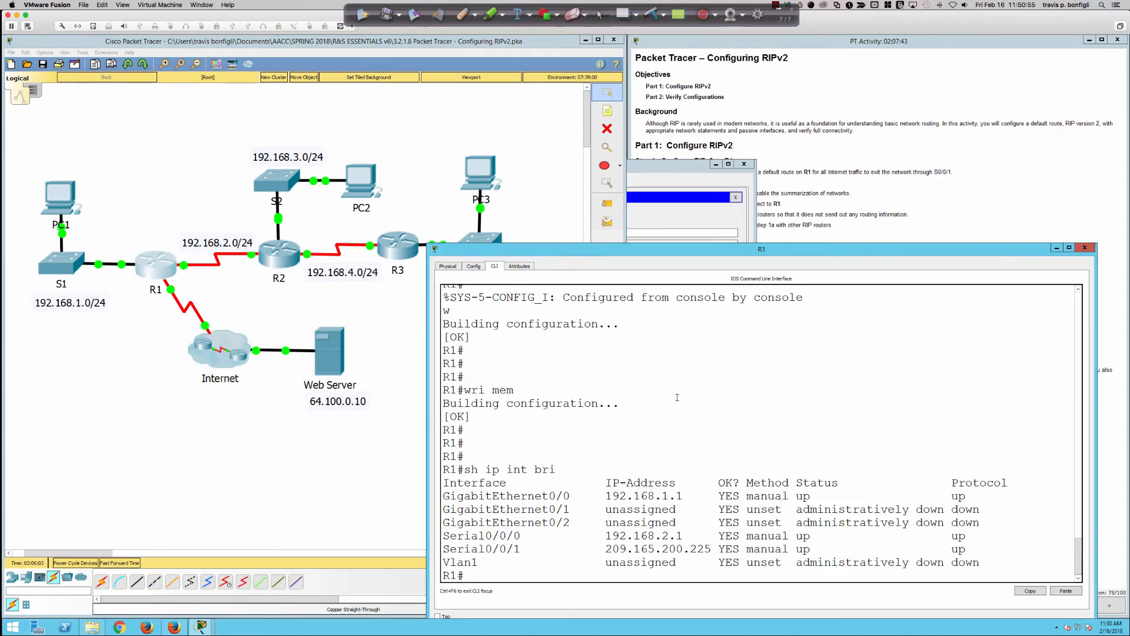
type("sh ip route")
key("Return")
key("space")
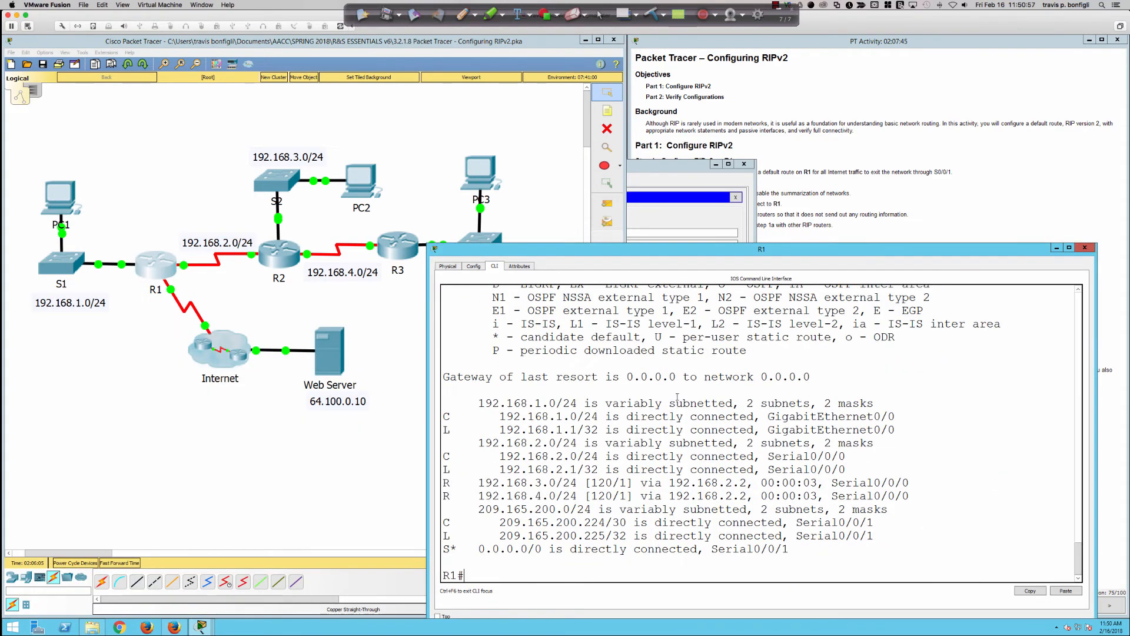
left_click_drag(443, 417, 894, 417)
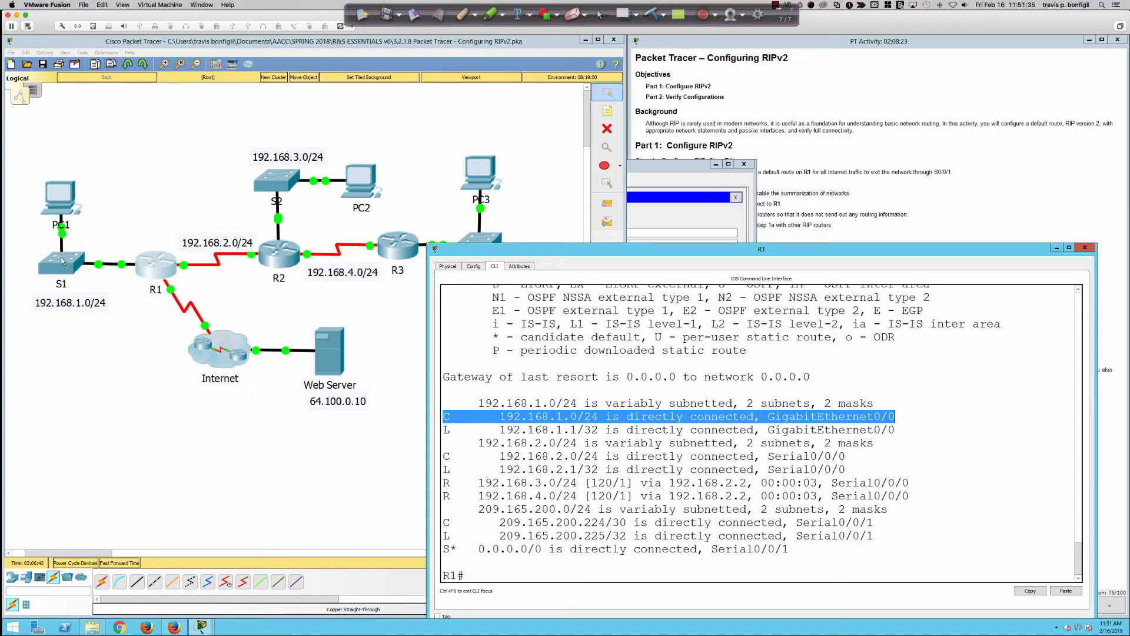
left_click(696, 386)
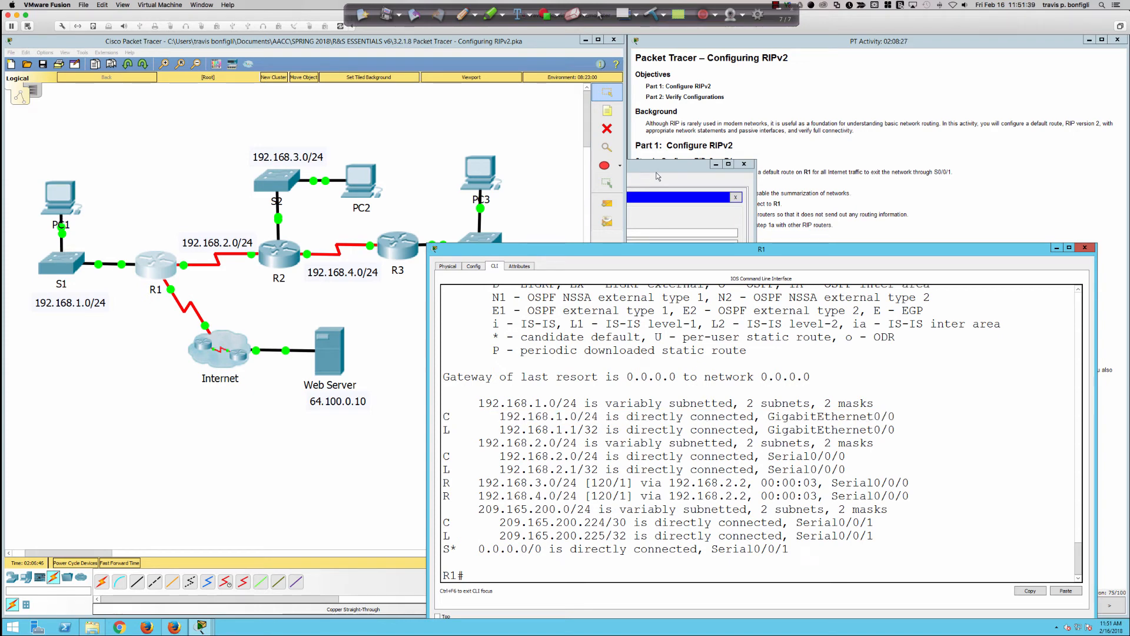
Step: Open R3's command line, enlarge and move its window below the topology, and bring up the user prompt
left_click(412, 245)
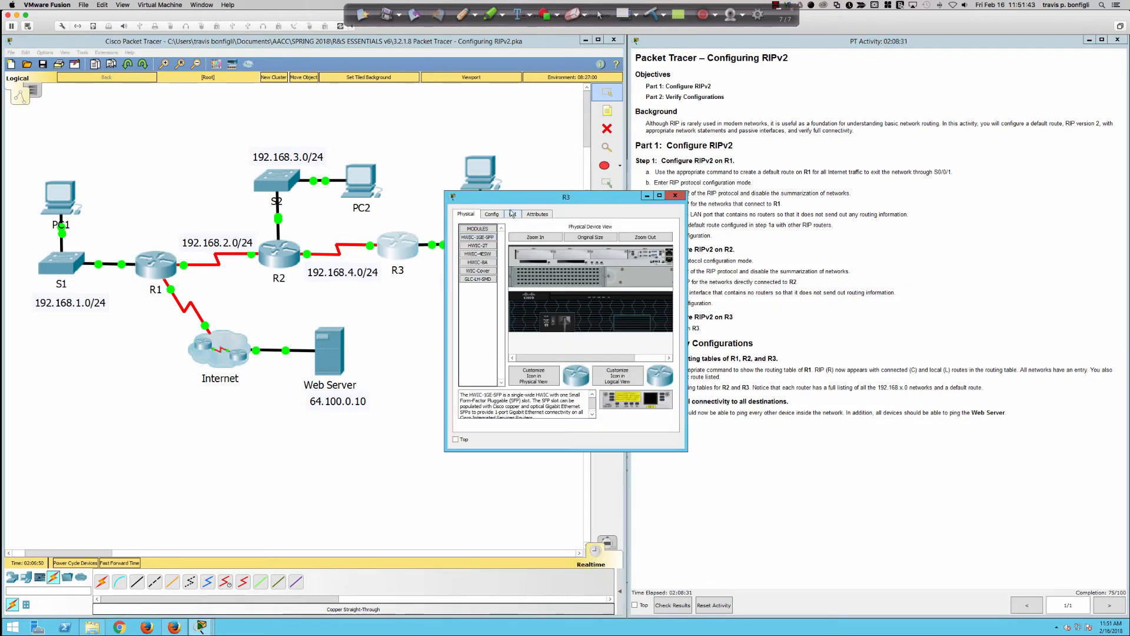
left_click(511, 214)
left_click_drag(444, 451, 57, 474)
left_click_drag(315, 203, 265, 342)
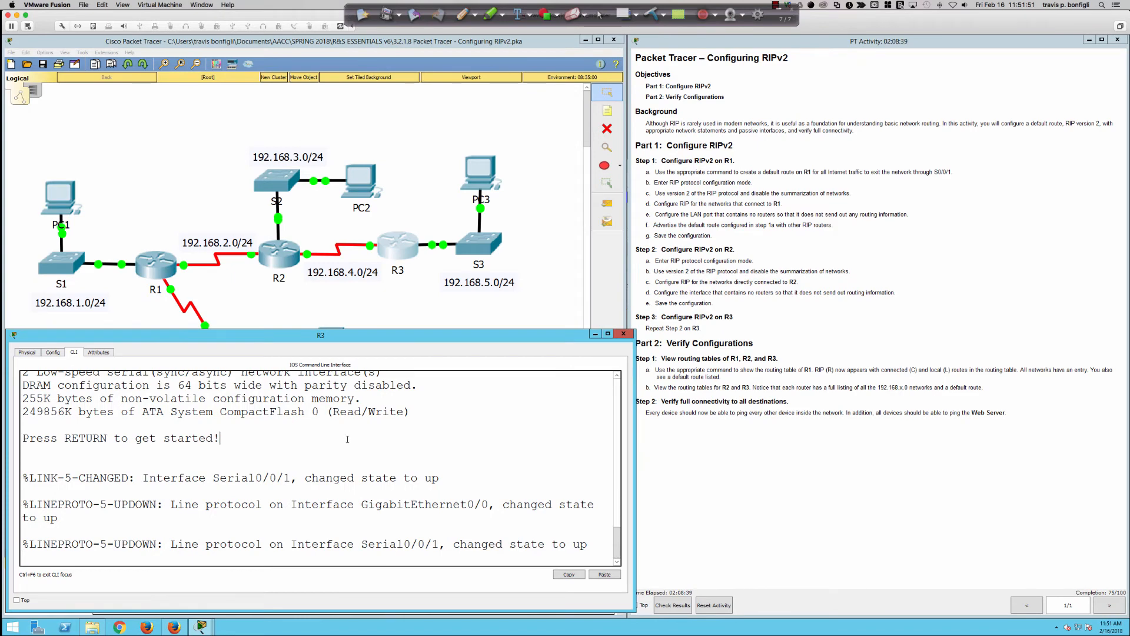
key("Return")
key("Return")
key("Return")
key("Return")
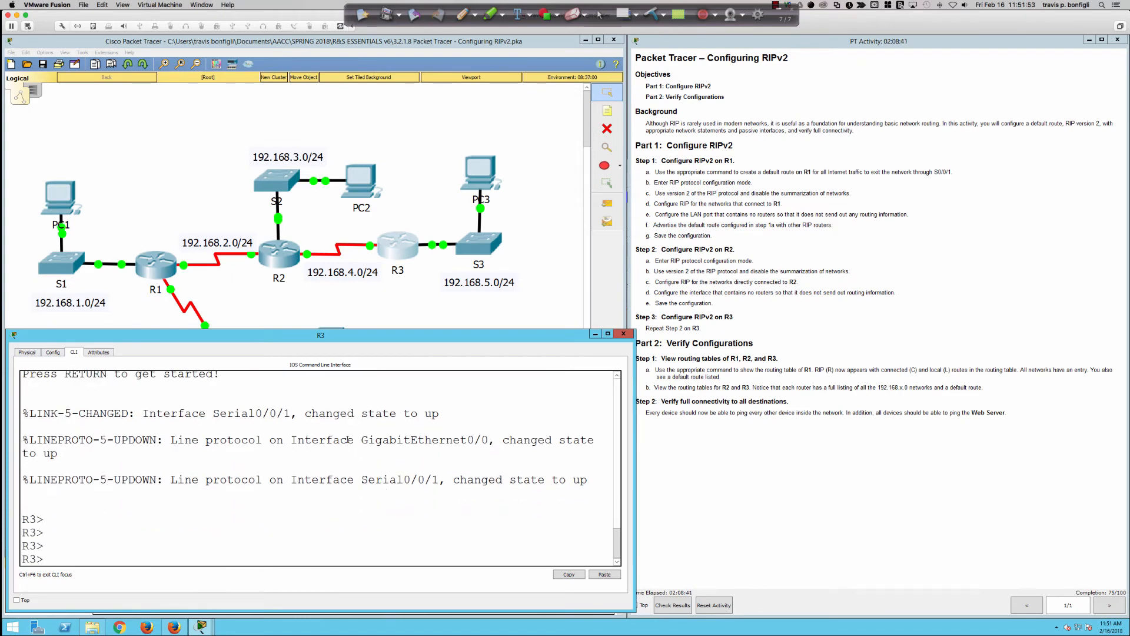
Step: Enter privileged mode on R3 with enable and enter global configuration mode with conf t
type("en")
key("Tab")
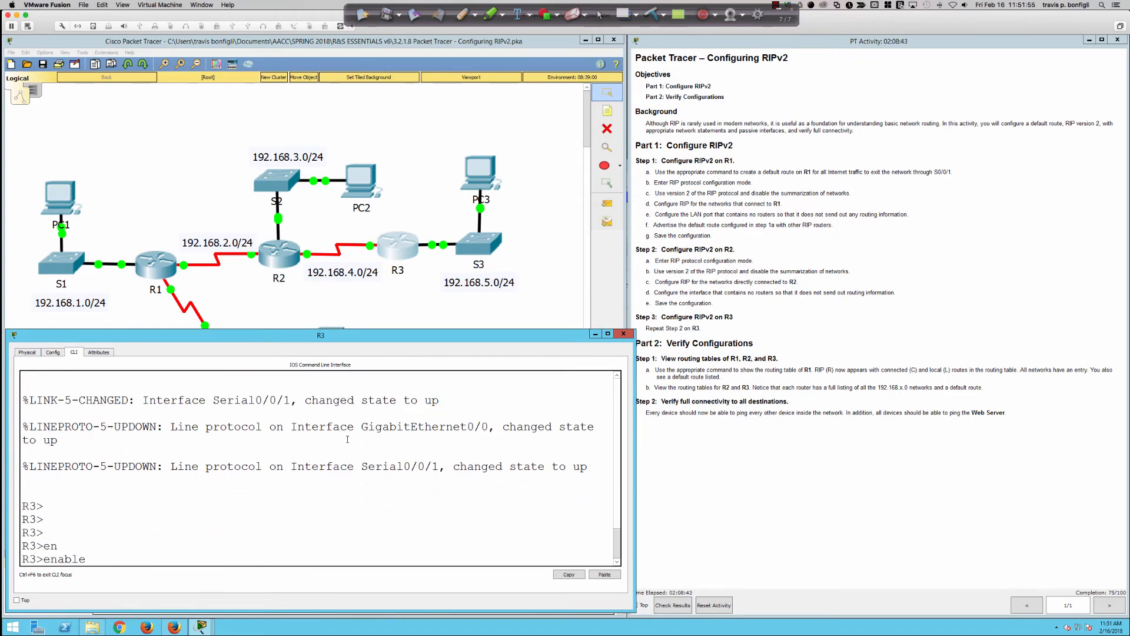
key("Return")
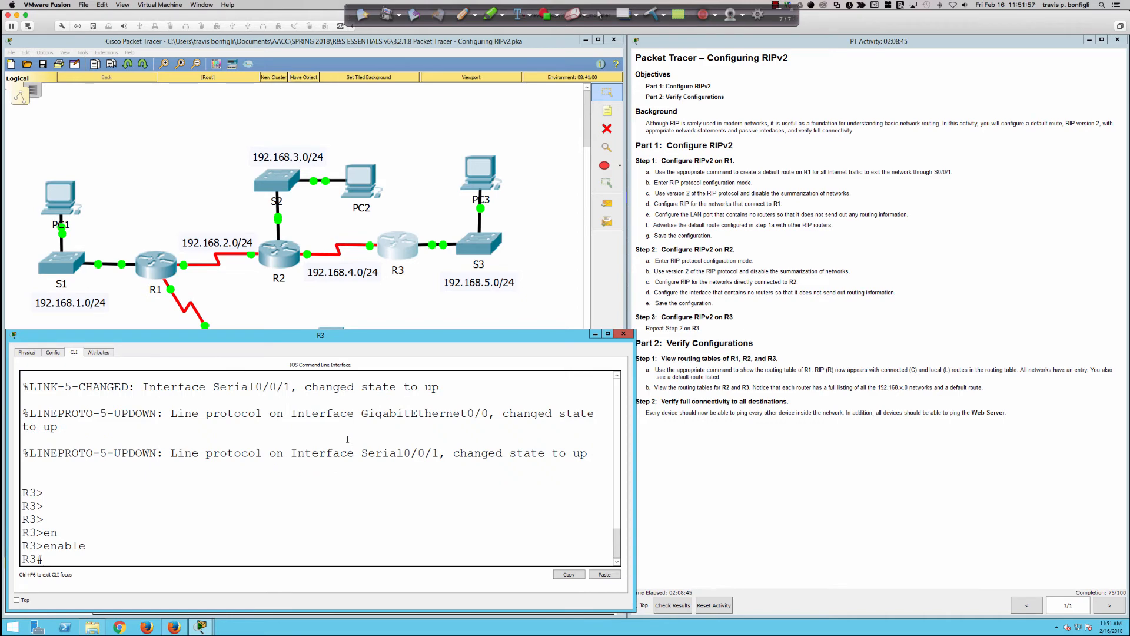
type("cofn t")
key("Return")
type("conf t")
key("Return")
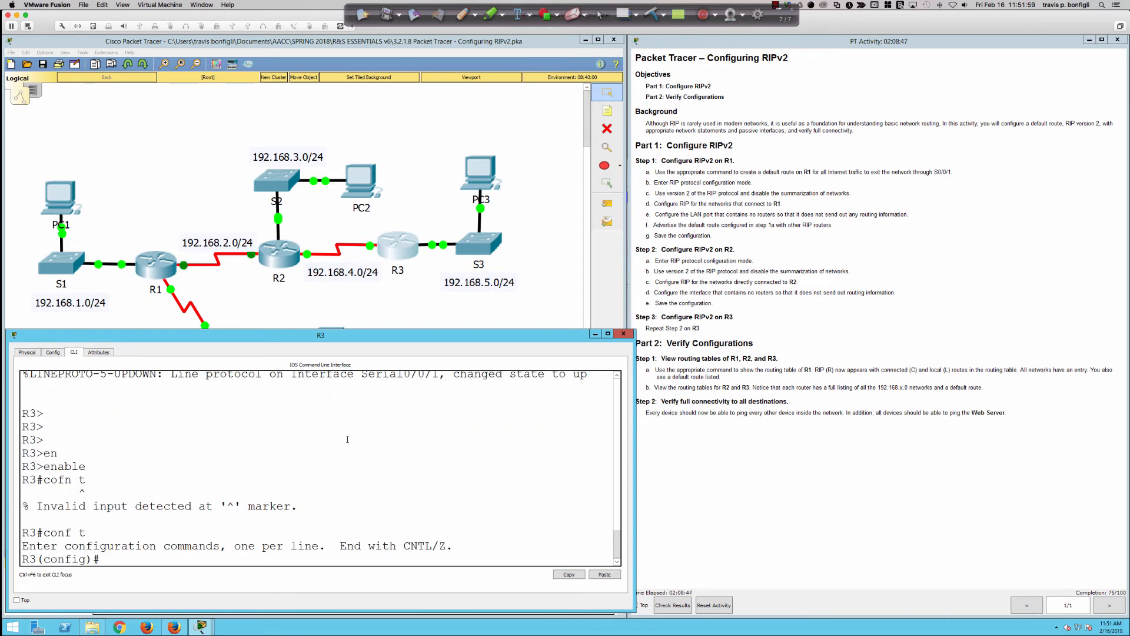
key("Return")
key("Return")
key("Return")
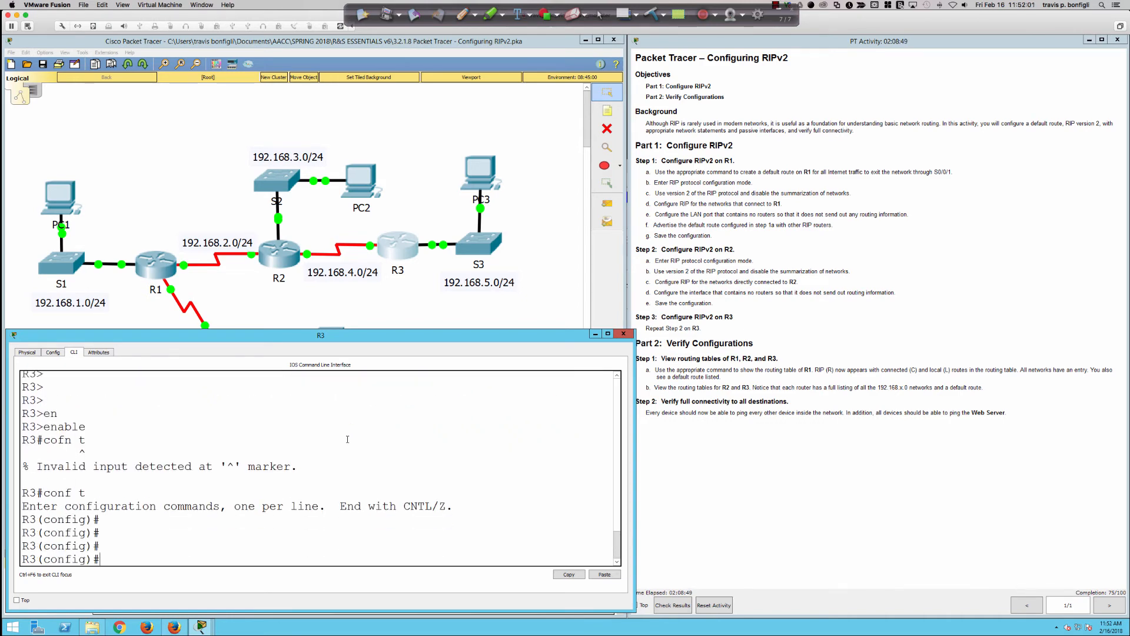
Step: Enter RIP configuration on R3 with router rip, set version 2, and disable summarization with no auto-summary
type("router rip")
key("Return")
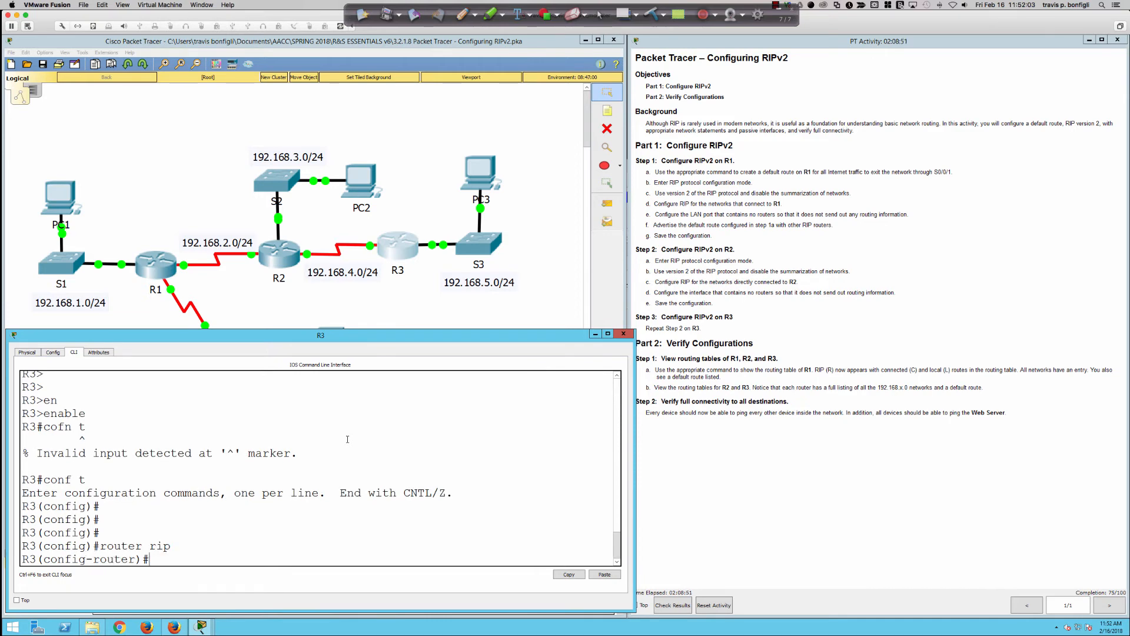
type("ver 2")
key("Return")
type("no auto")
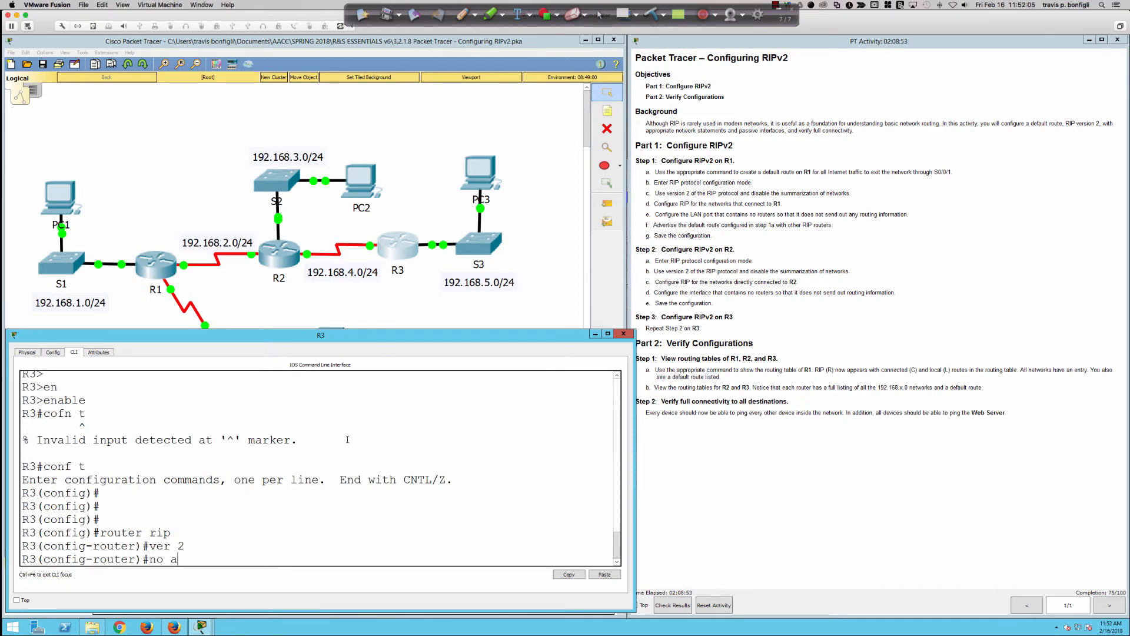
key("Tab")
key("Return")
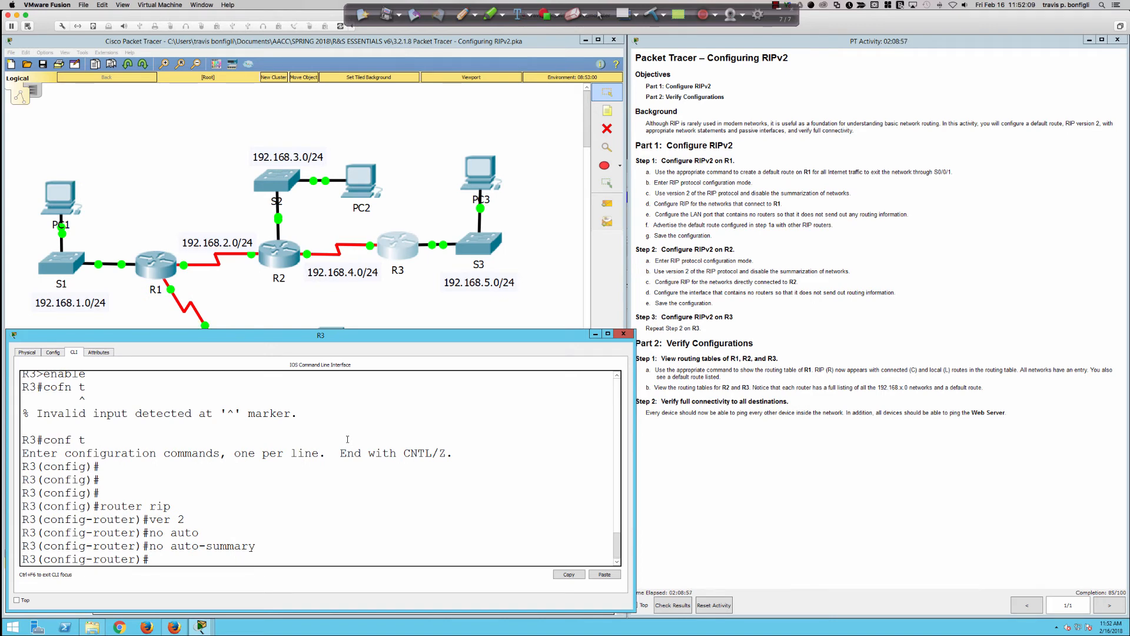
Step: Add the directly connected networks 192.168.4.0 and 192.168.5.0 to RIP on R3
type("net")
key("Tab")
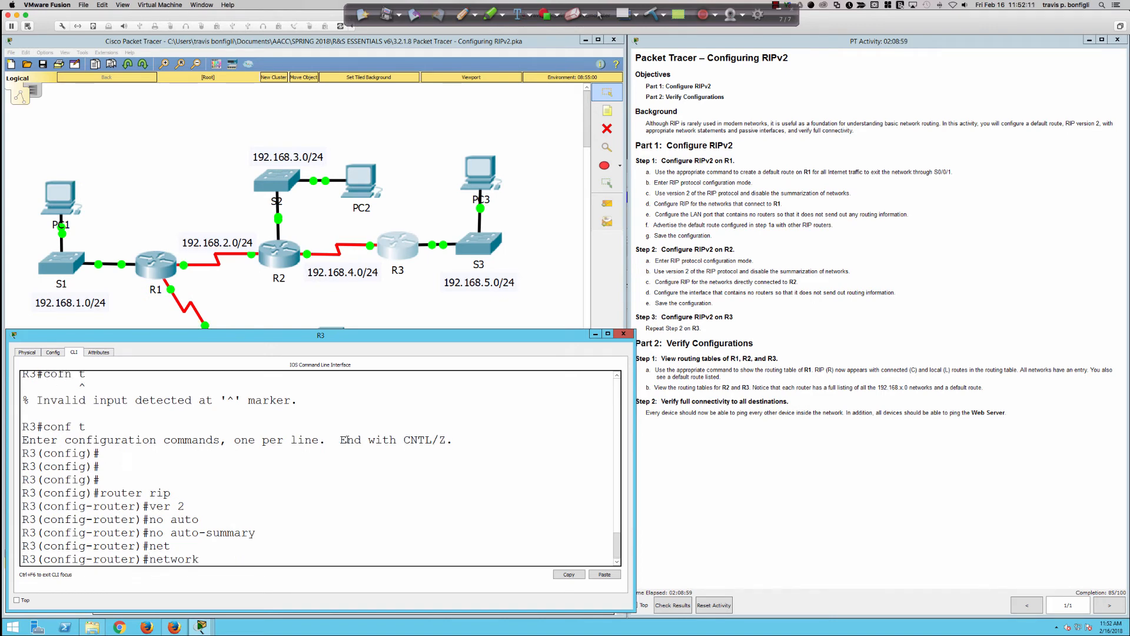
type("192.168.4.0")
key("Return")
key("Up")
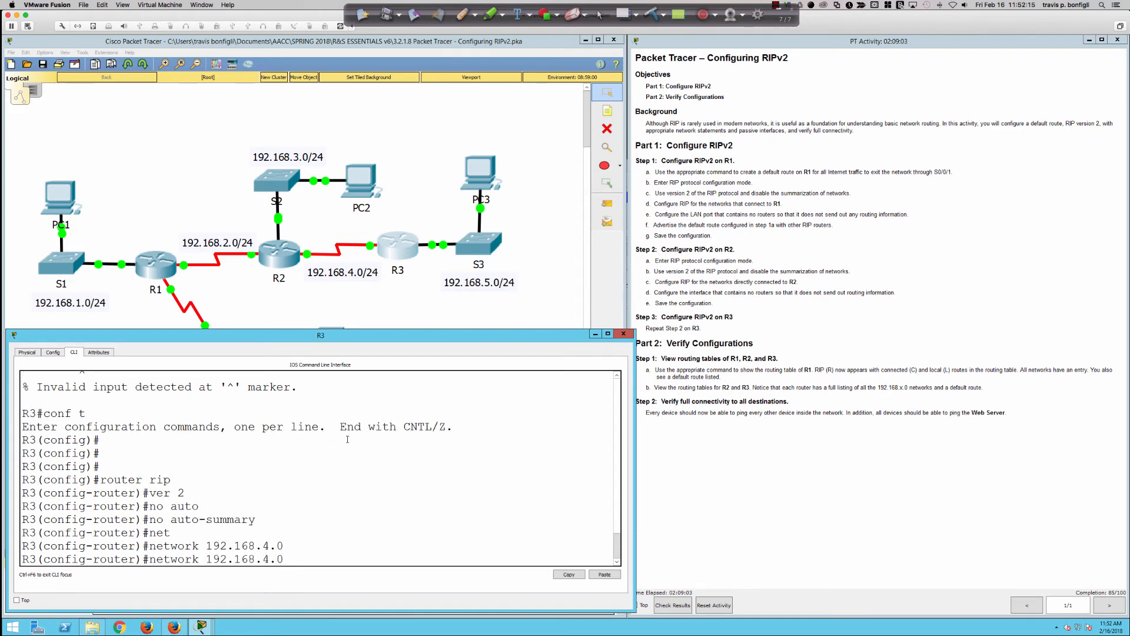
key("BackSpace")
key("BackSpace")
key("BackSpace")
type("5.0")
key("Return")
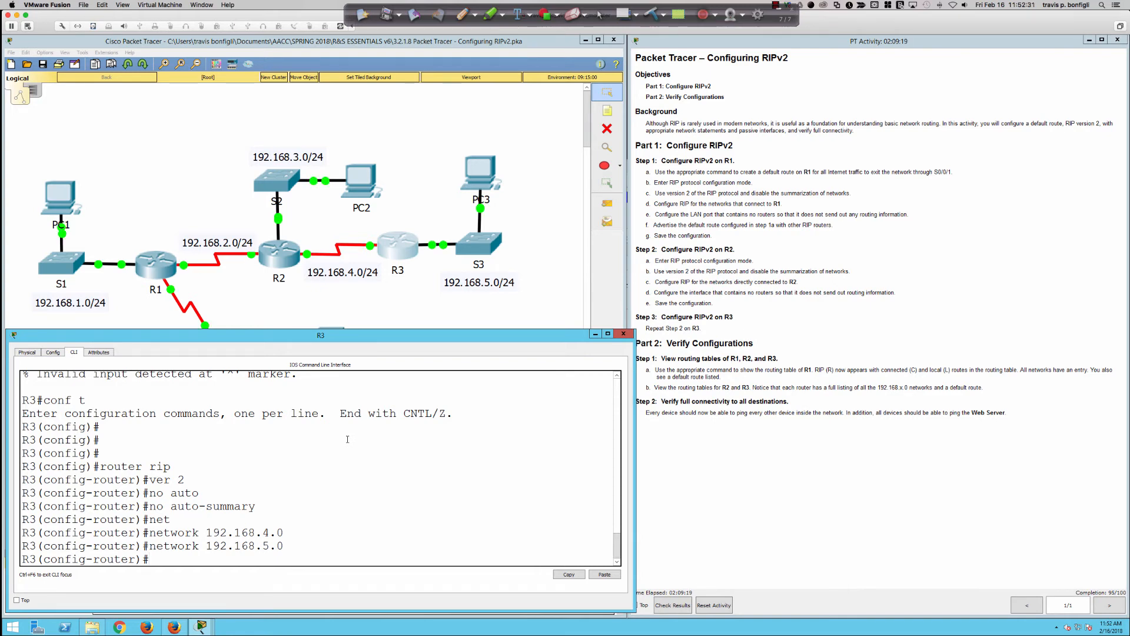
key("Up")
key("Left")
key("Left")
key("BackSpace")
type("1")
key("BackSpace")
key("BackSpace")
key("BackSpace")
key("BackSpace")
key("BackSpace")
key("BackSpace")
key("BackSpace")
key("BackSpace")
key("BackSpace")
key("BackSpace")
key("BackSpace")
key("BackSpace")
key("BackSpace")
key("BackSpace")
key("BackSpace")
key("BackSpace")
key("BackSpace")
key("BackSpace")
key("BackSpace")
key("Return")
key("Return")
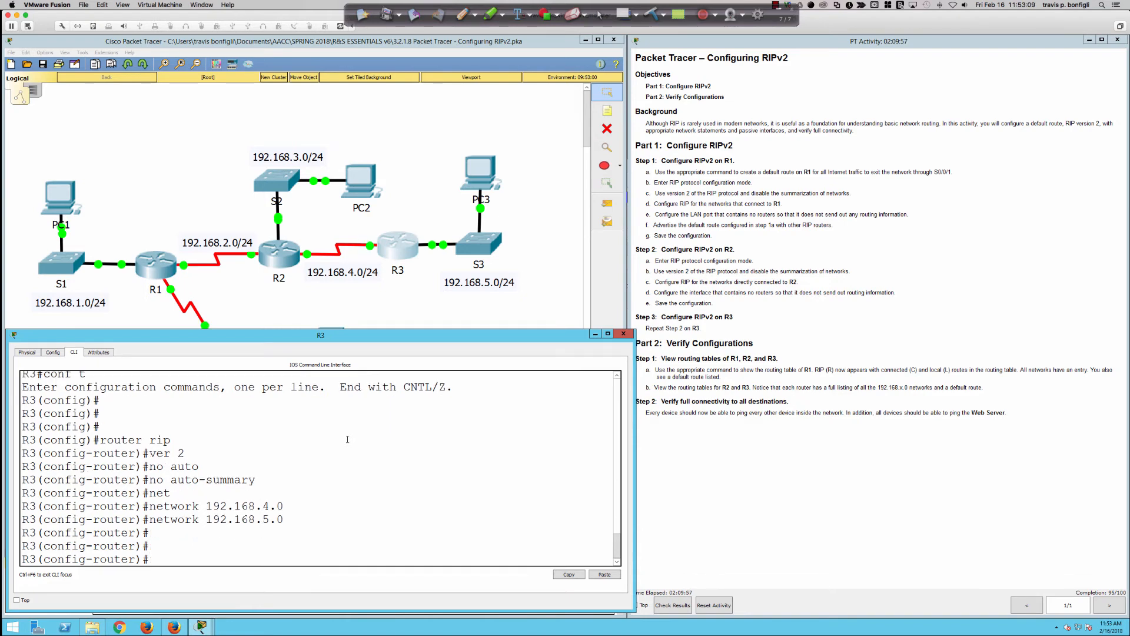
type("pas")
key("Tab")
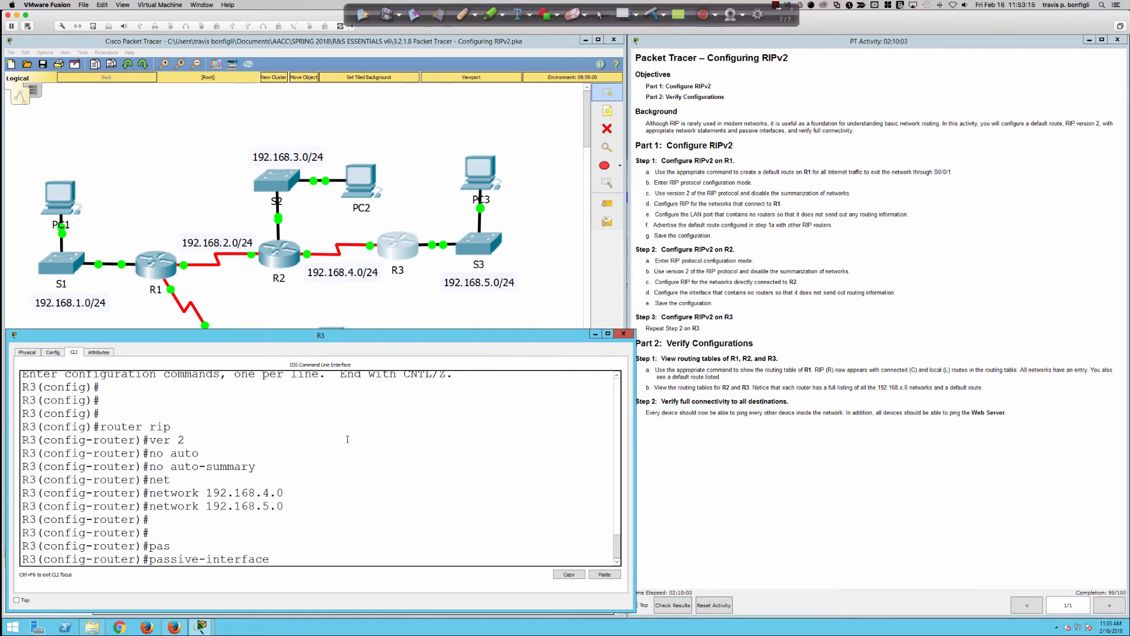
key("BackSpace")
key("BackSpace")
key("BackSpace")
key("BackSpace")
key("BackSpace")
key("BackSpace")
key("BackSpace")
key("BackSpace")
key("BackSpace")
key("BackSpace")
key("BackSpace")
key("BackSpace")
key("BackSpace")
key("BackSpace")
key("BackSpace")
key("BackSpace")
key("BackSpace")
key("BackSpace")
Step: List R3's interface summary from router configuration mode with do sh ip int bri
type("do sh ri")
key("BackSpace")
key("BackSpace")
type("ip in tbri")
key("Return")
key("Up")
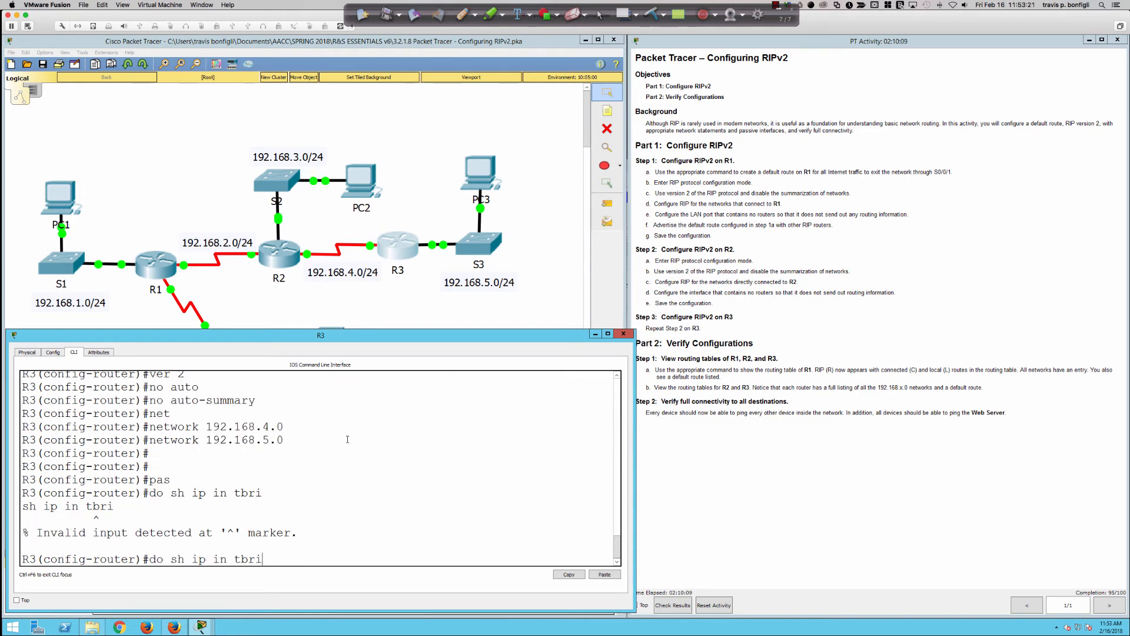
key("BackSpace")
key("BackSpace")
key("BackSpace")
key("BackSpace")
type("t bri")
key("Return")
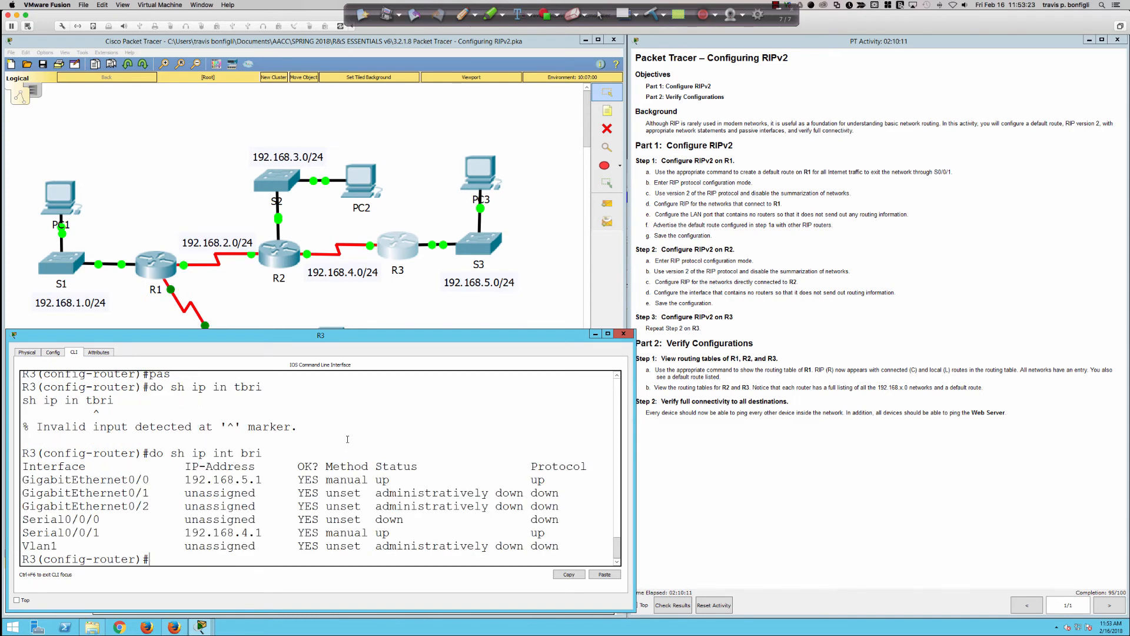
Step: Make R3's LAN port GigabitEthernet 0/0 a passive RIP interface with passive-interface gigabitEthernet 0/0
type("pas")
key("Tab")
type("gi")
key("Tab")
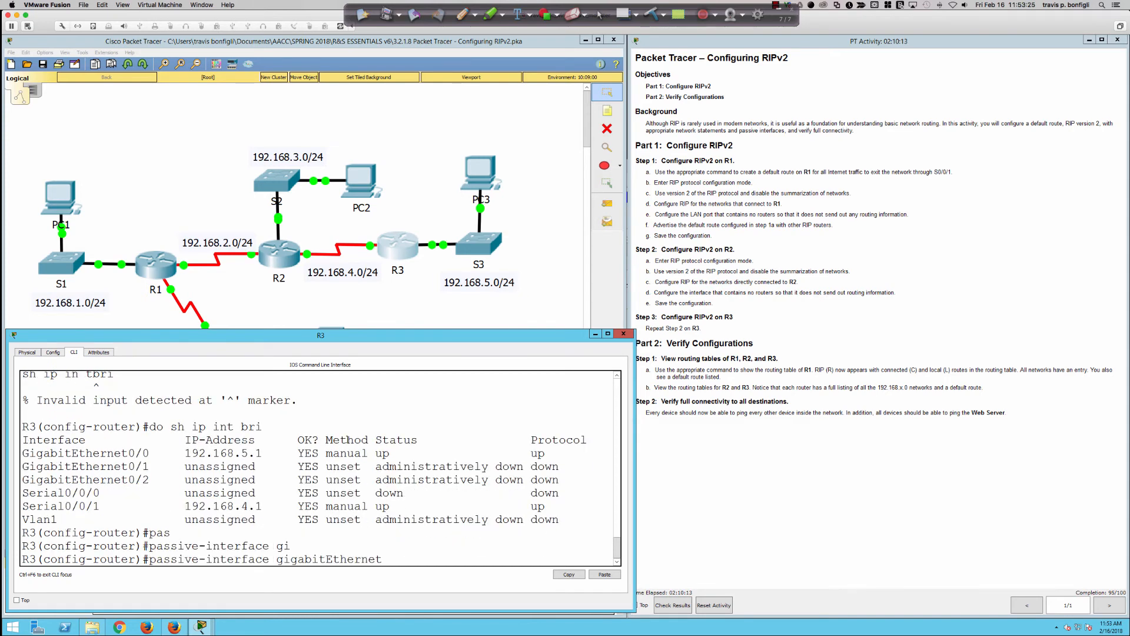
type("0/0")
key("Return")
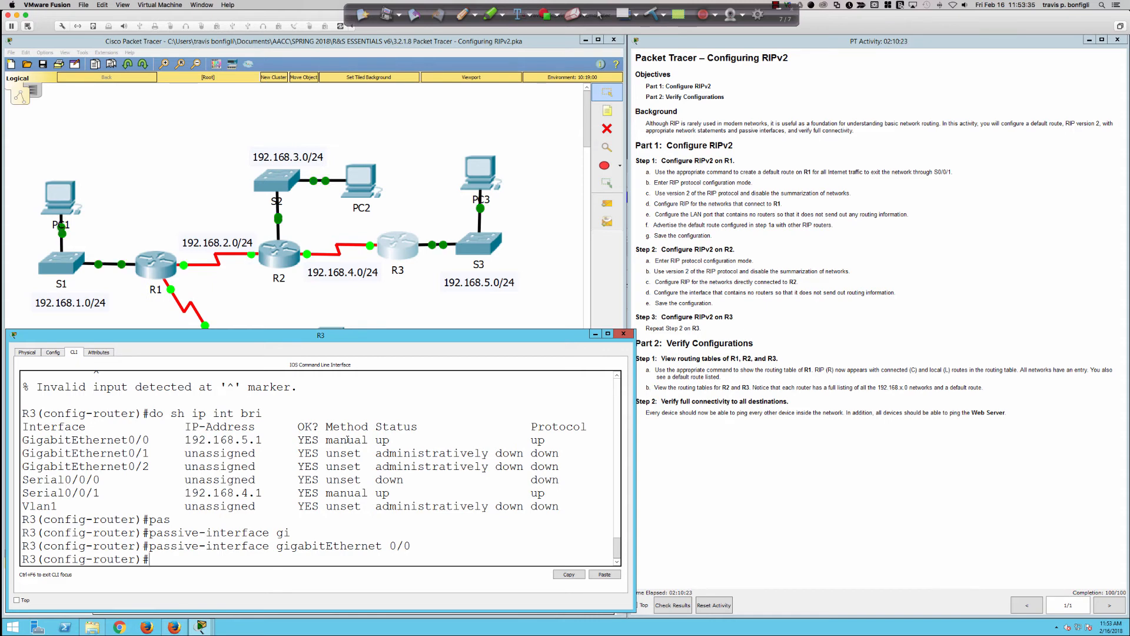
Step: Leave R3's configuration mode with end and save the configuration with wri mem
type("end")
key("Return")
key("Return")
key("Return")
key("Return")
key("Return")
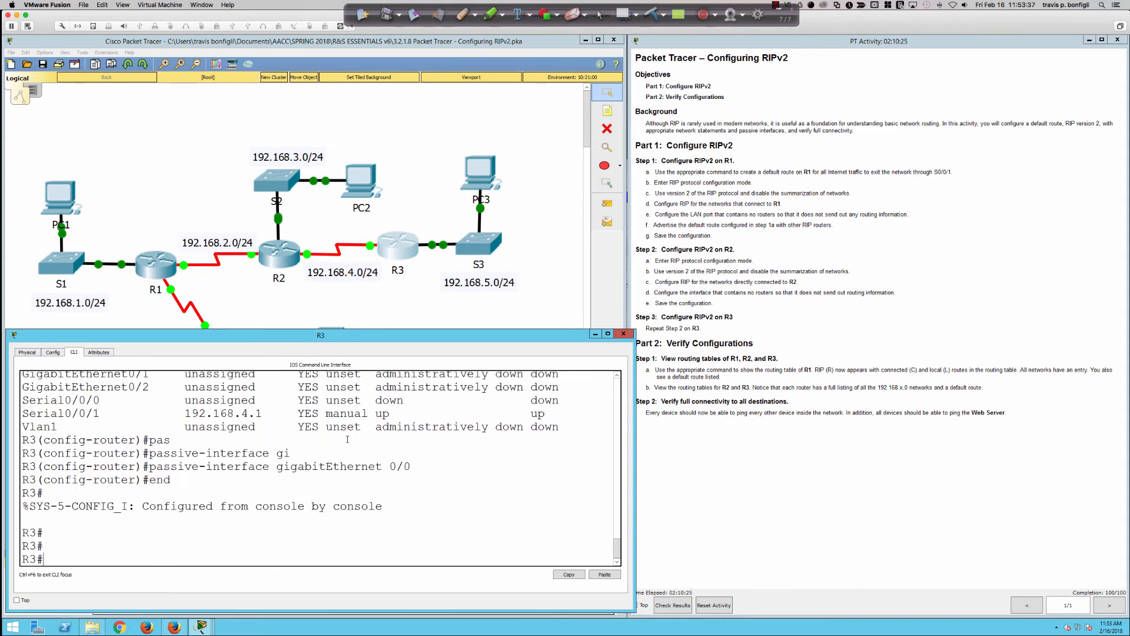
type("wri mem")
key("Return")
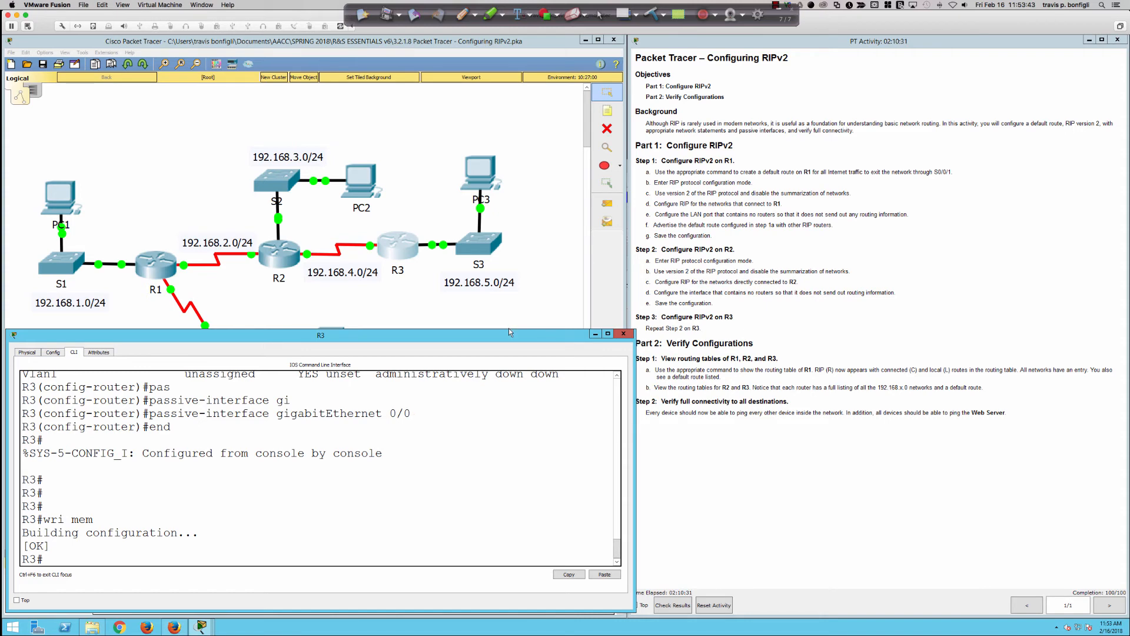
Step: Enlarge R3's window upward and display its routing table with sh ip route
left_click_drag(509, 328, 508, 137)
type("sh ip route")
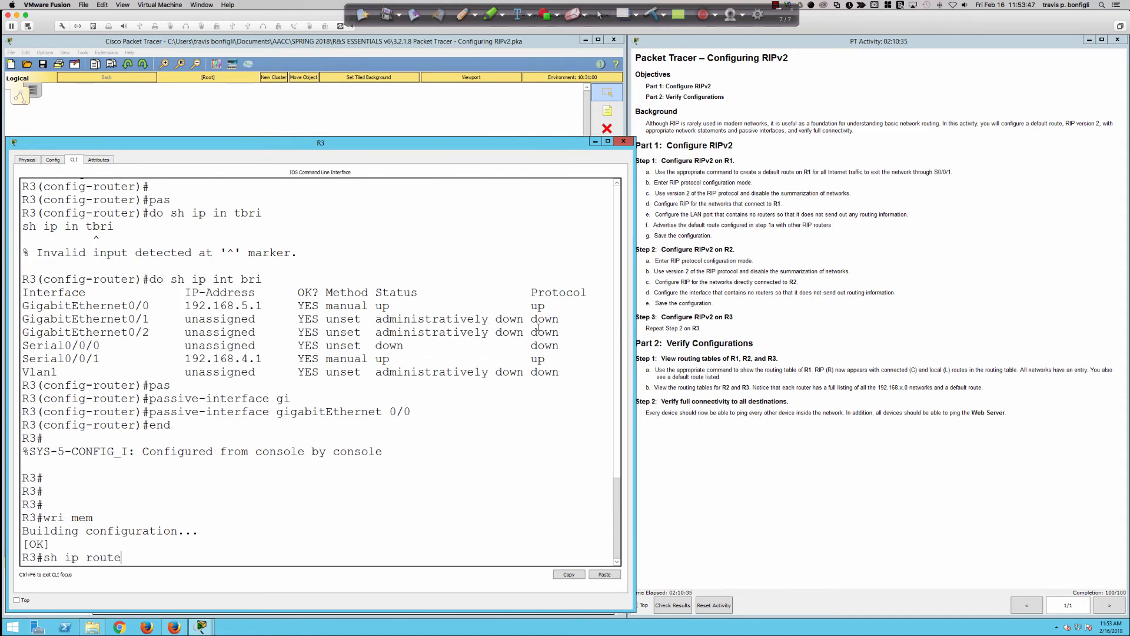
key("Return")
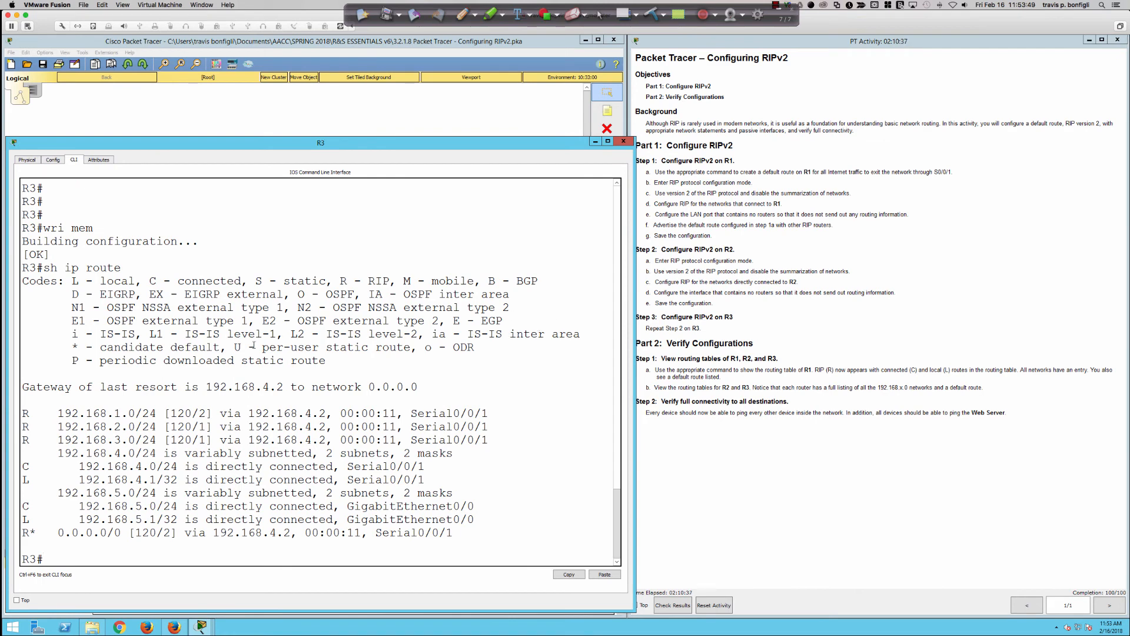
Step: Highlight the RIP routes for 192.168.1.0 through 192.168.3.0 and the default route's next hop in R3's routing table
left_click_drag(24, 414, 468, 449)
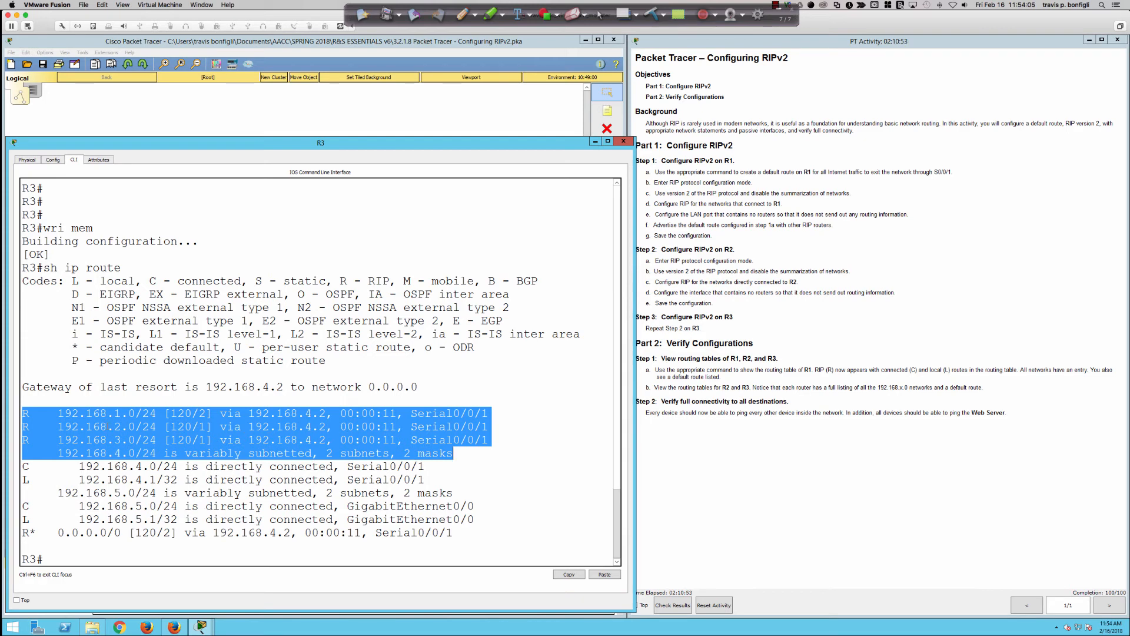
left_click(115, 453)
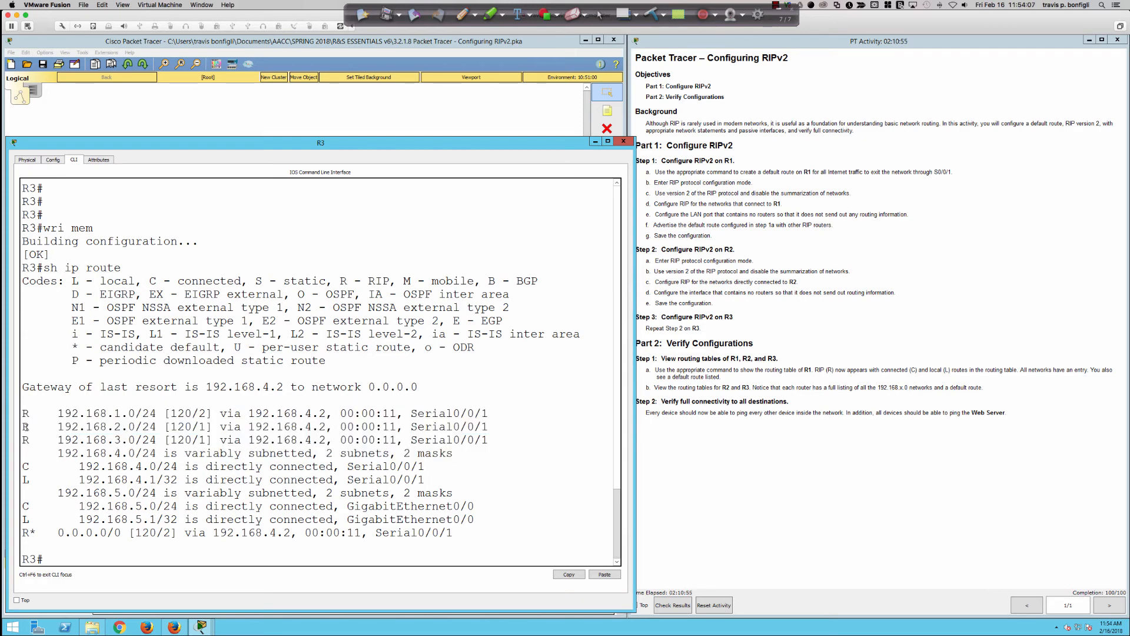
left_click_drag(22, 414, 503, 437)
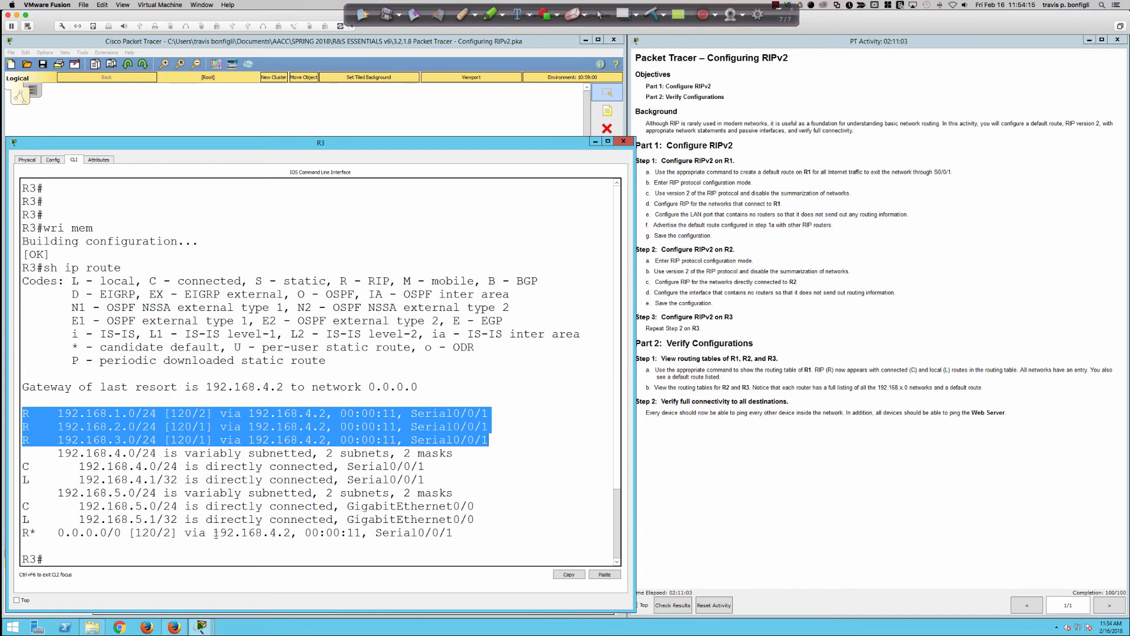
left_click_drag(183, 533, 453, 532)
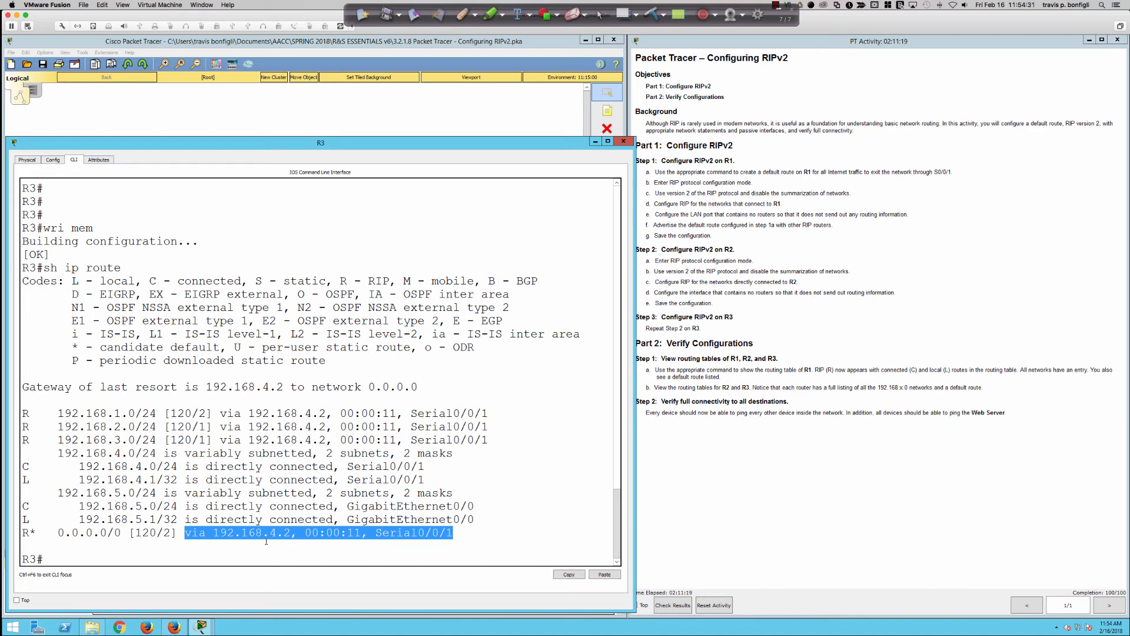
Step: Circle R2 on the topology, draw arrows toward it from R3 and R1, and erase these annotations
left_click(239, 111)
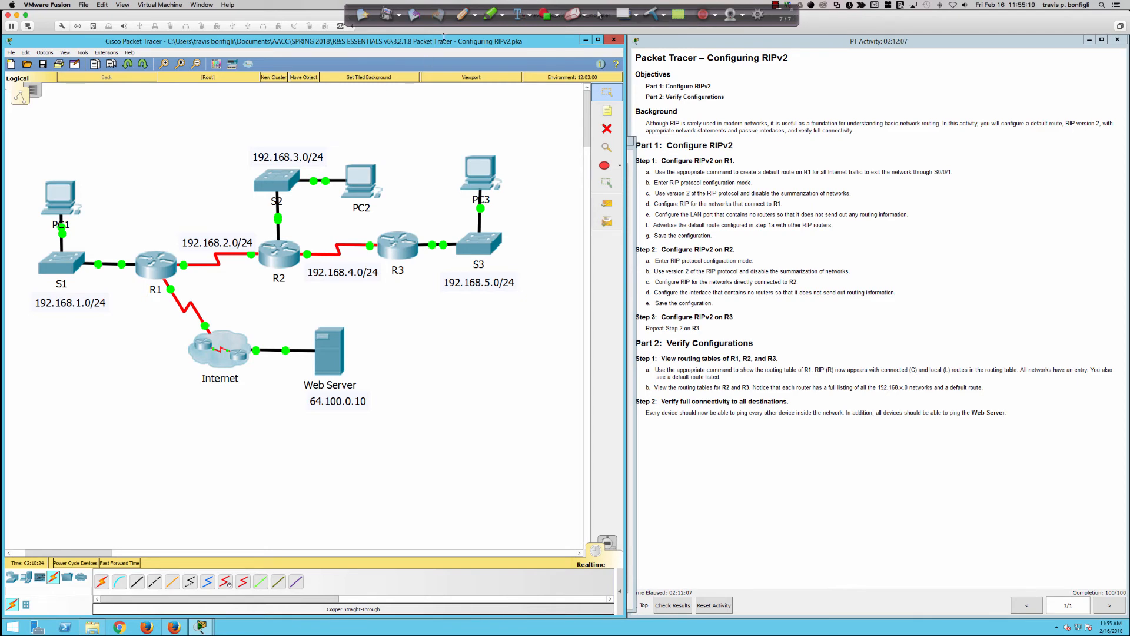
left_click(462, 14)
mouse_move(288, 238)
left_mouse_down()
mouse_move(278, 231)
mouse_move(271, 292)
mouse_move(284, 232)
left_mouse_up()
mouse_move(403, 241)
left_mouse_down()
mouse_move(372, 221)
mouse_move(316, 224)
mouse_move(329, 225)
left_mouse_up()
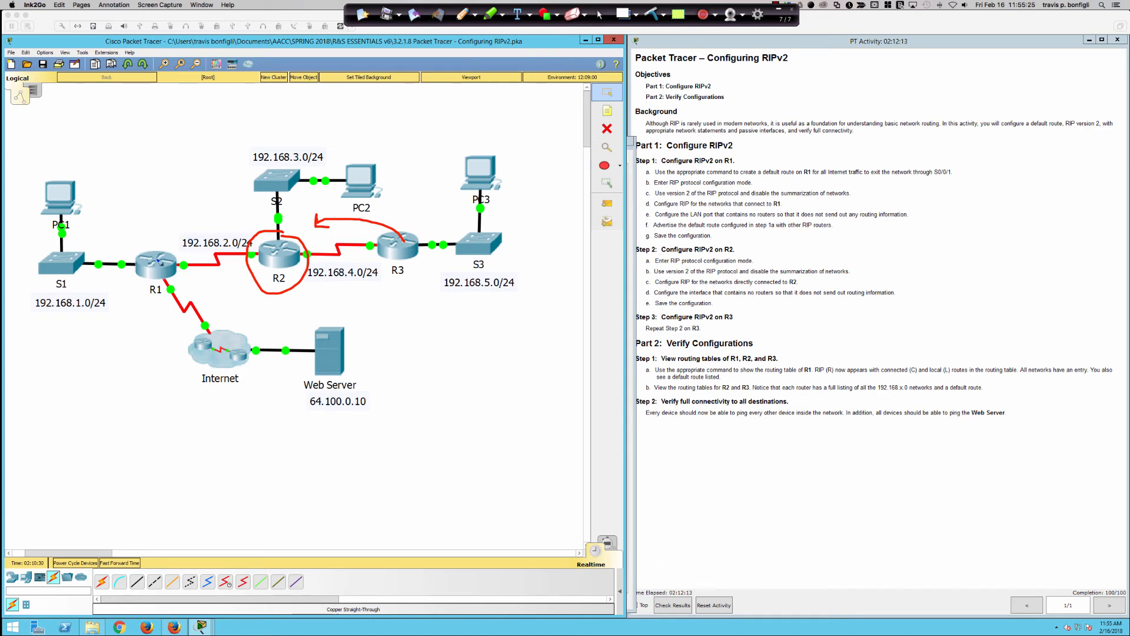
mouse_move(160, 252)
left_mouse_down()
mouse_move(204, 224)
mouse_move(232, 234)
left_mouse_up()
left_click(648, 18)
Step: Circle R3 and R1 on the topology, draw an arrow from R2 to R3, erase the marks and stop annotating
mouse_move(398, 222)
left_mouse_down()
mouse_move(360, 238)
mouse_move(431, 243)
mouse_move(399, 222)
left_mouse_up()
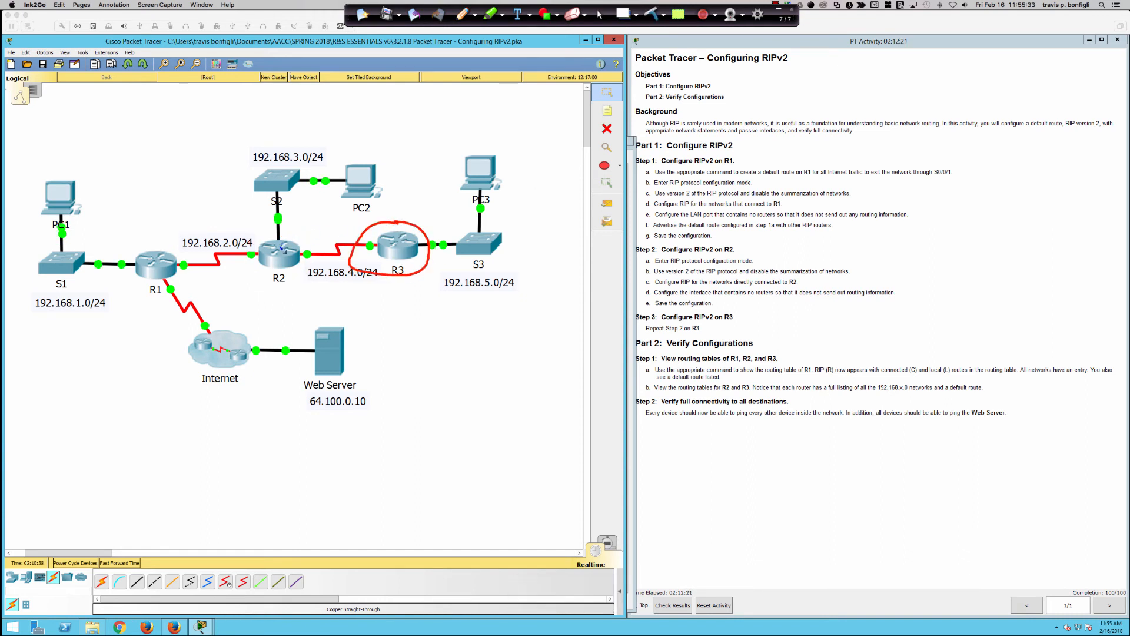
mouse_move(282, 248)
left_mouse_down()
mouse_move(309, 219)
mouse_move(380, 233)
left_mouse_up()
mouse_move(158, 241)
left_mouse_down()
mouse_move(118, 254)
mouse_move(199, 279)
mouse_move(164, 239)
left_mouse_up()
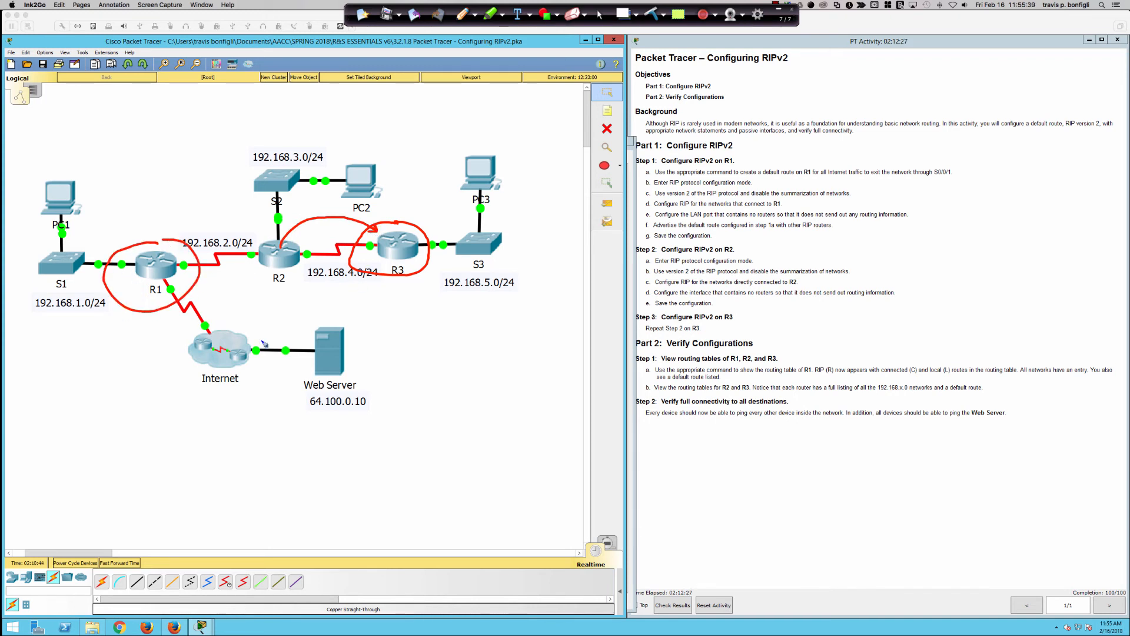
left_click(652, 15)
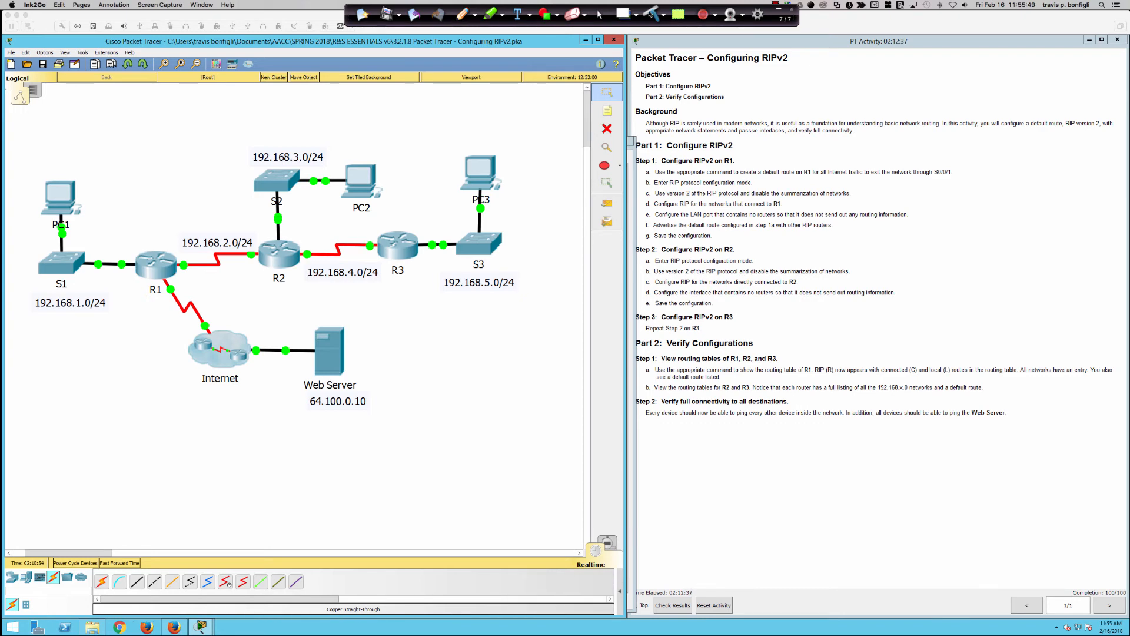
left_click(599, 14)
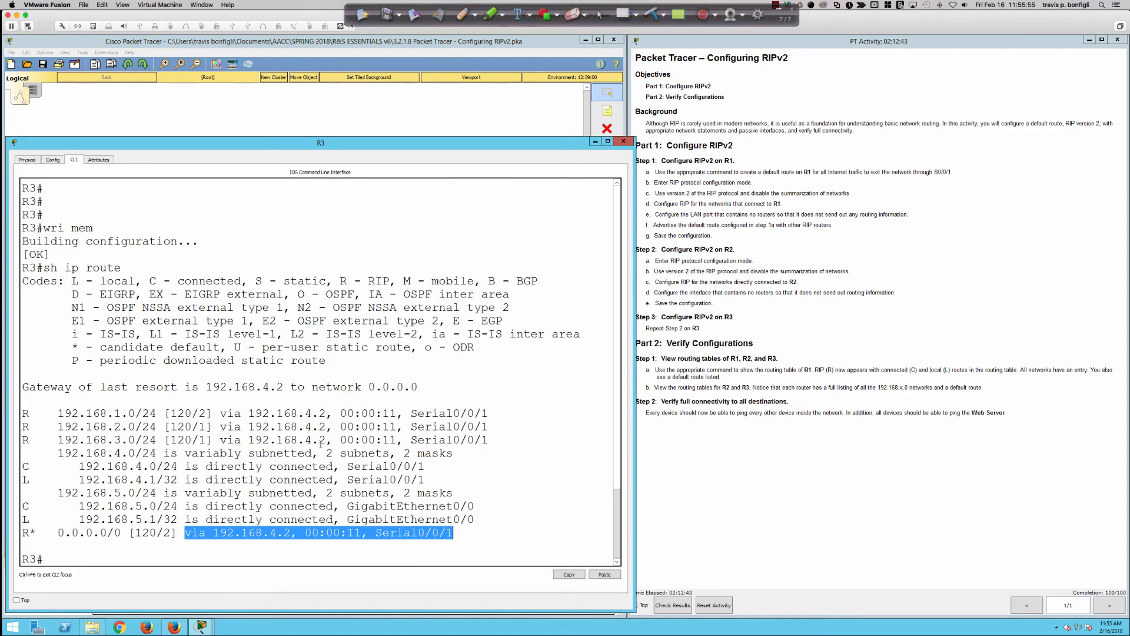
Step: Highlight the next-hop details of the RIP-learned routes and the default route in R3's routing table
left_click_drag(220, 414, 508, 445)
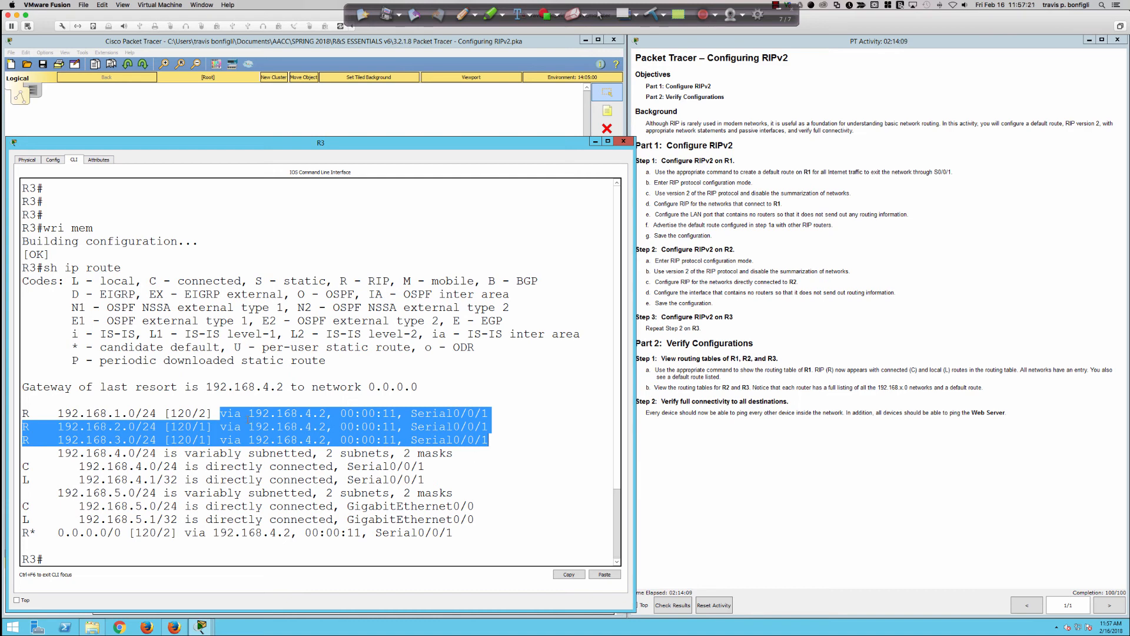
left_click_drag(194, 532, 340, 532)
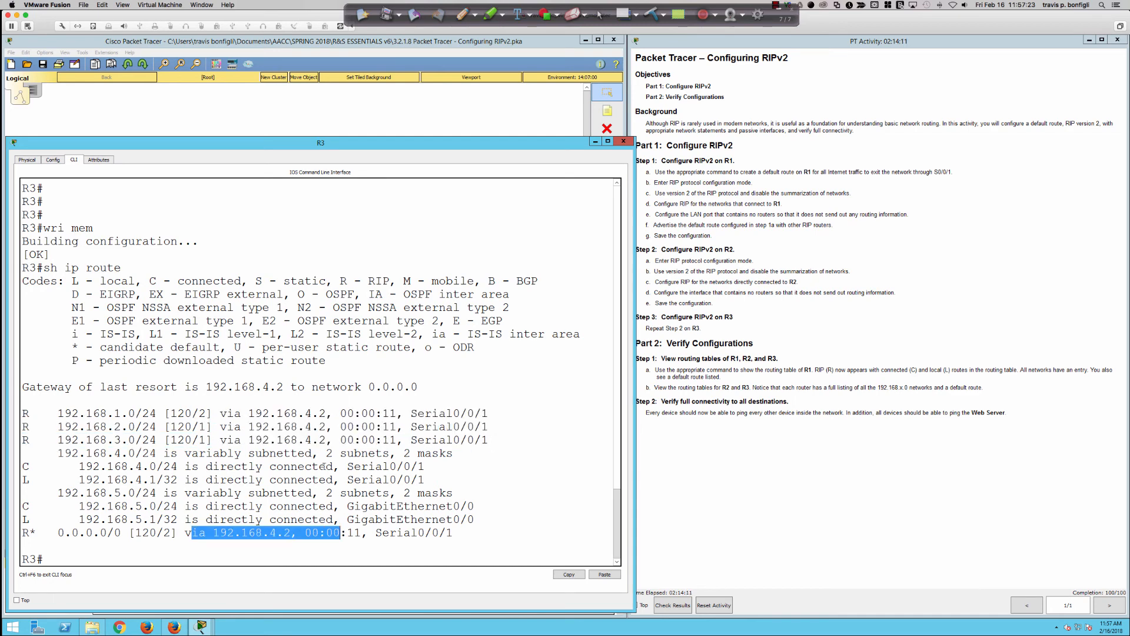
left_click_drag(222, 412, 450, 451)
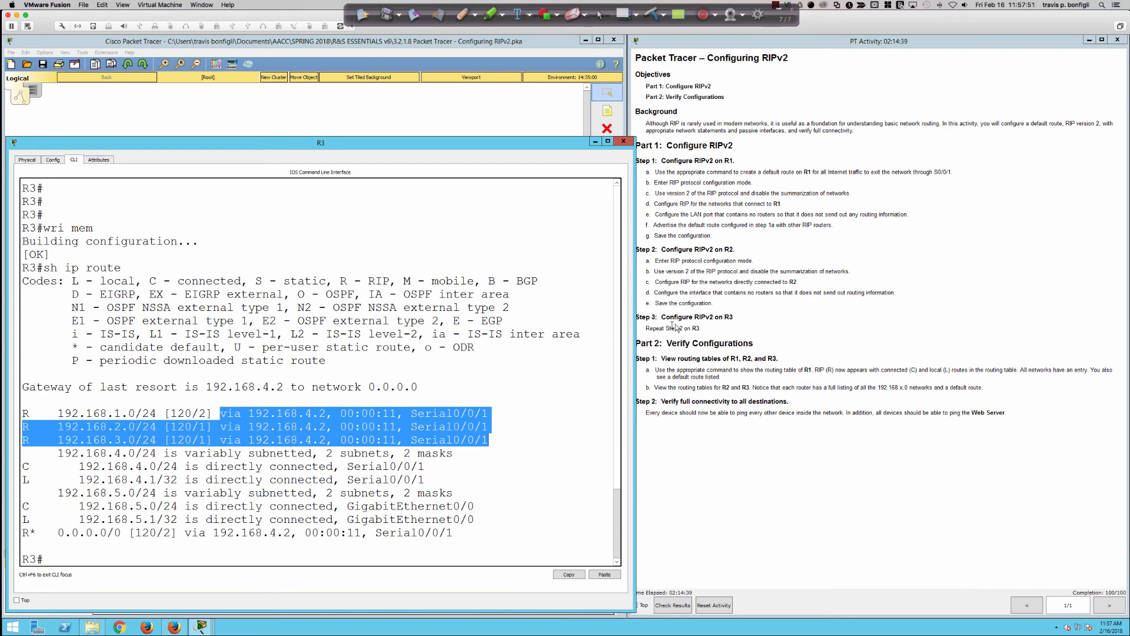
left_click(796, 321)
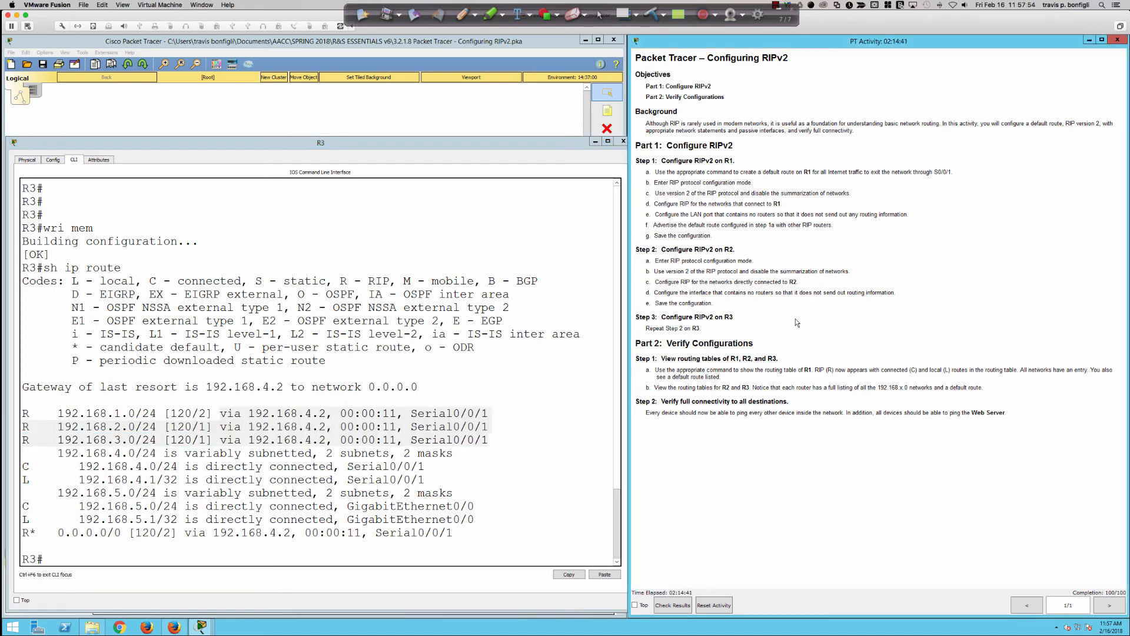
key("super+Tab")
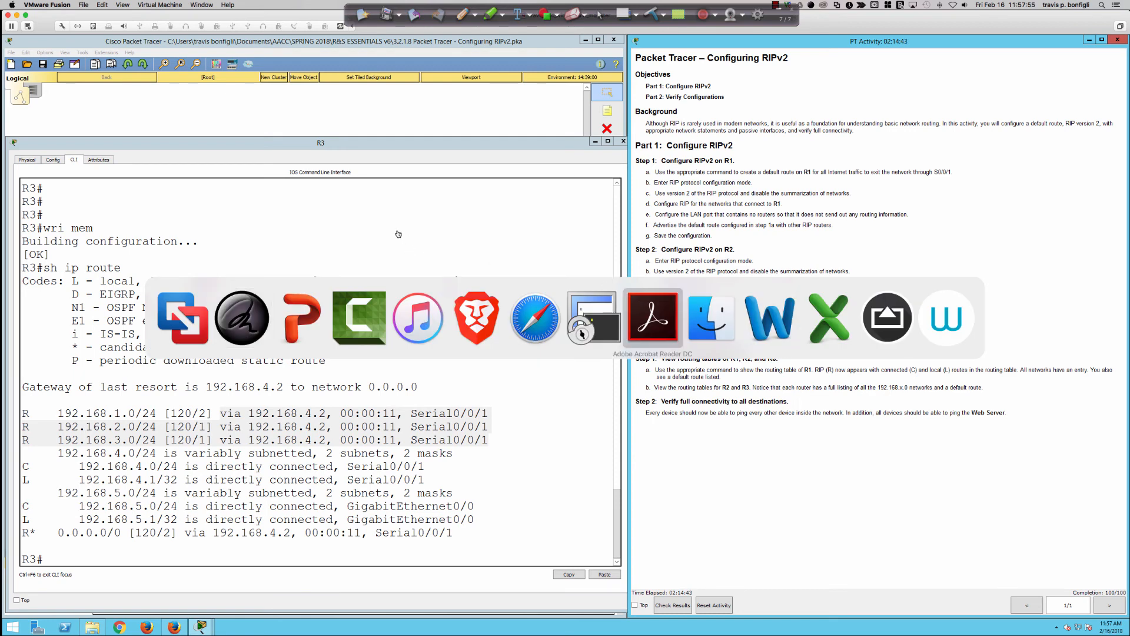
key("Escape")
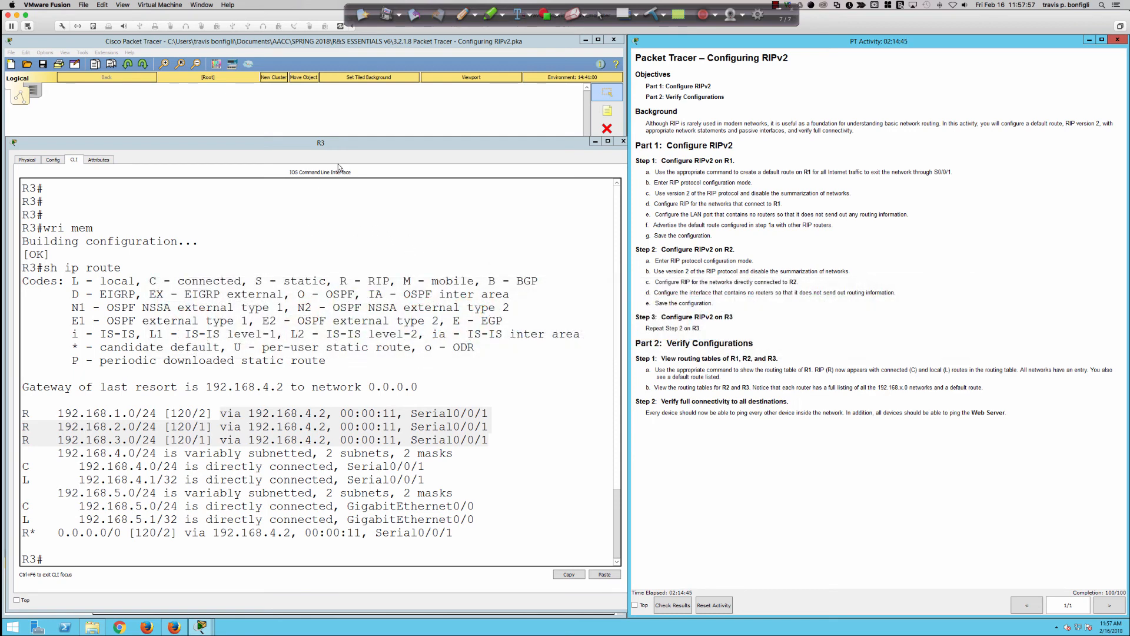
Step: Close R3's window, open PC3's command prompt, and ping the Web Server at 64.100.0.10
key("alt+F4")
left_click(477, 175)
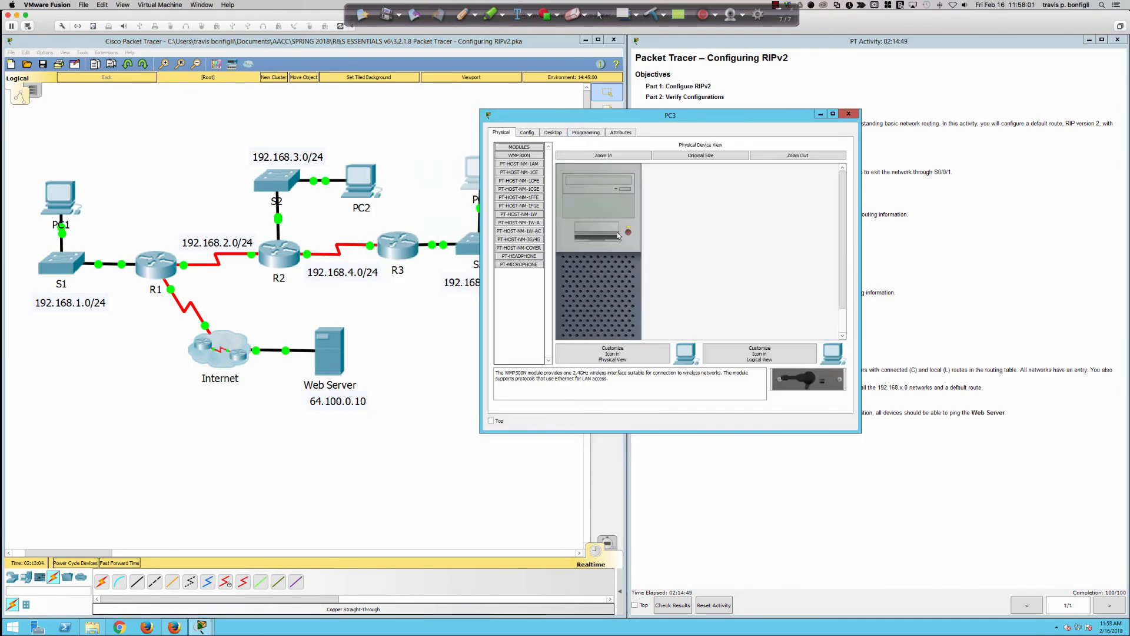
left_click(555, 133)
left_click(722, 175)
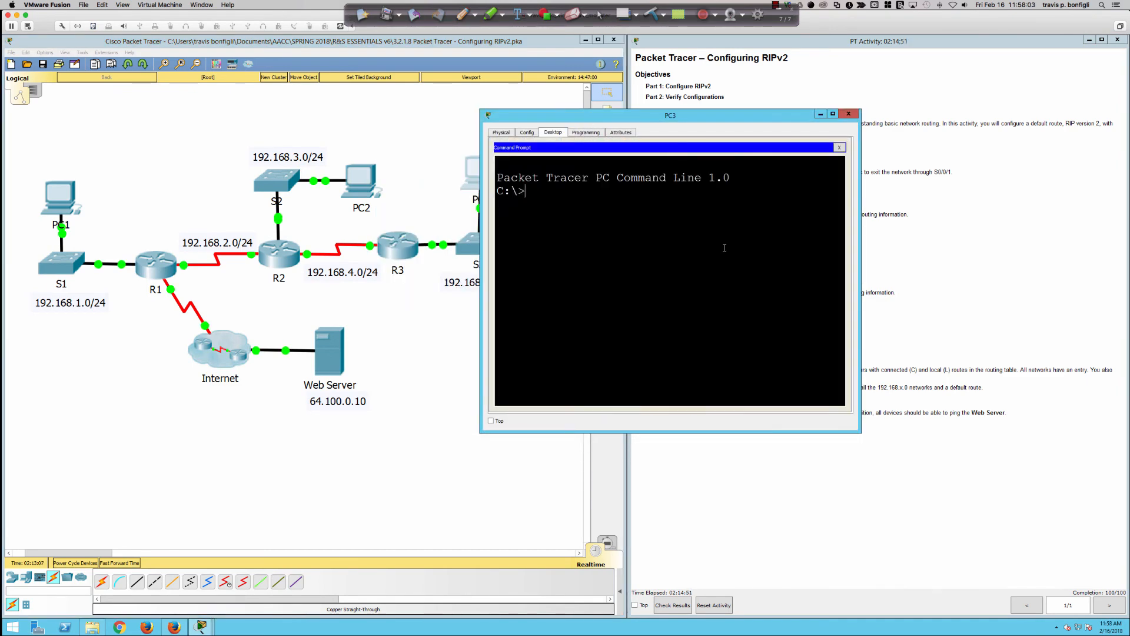
type("ping 64.100.0.10")
key("Return")
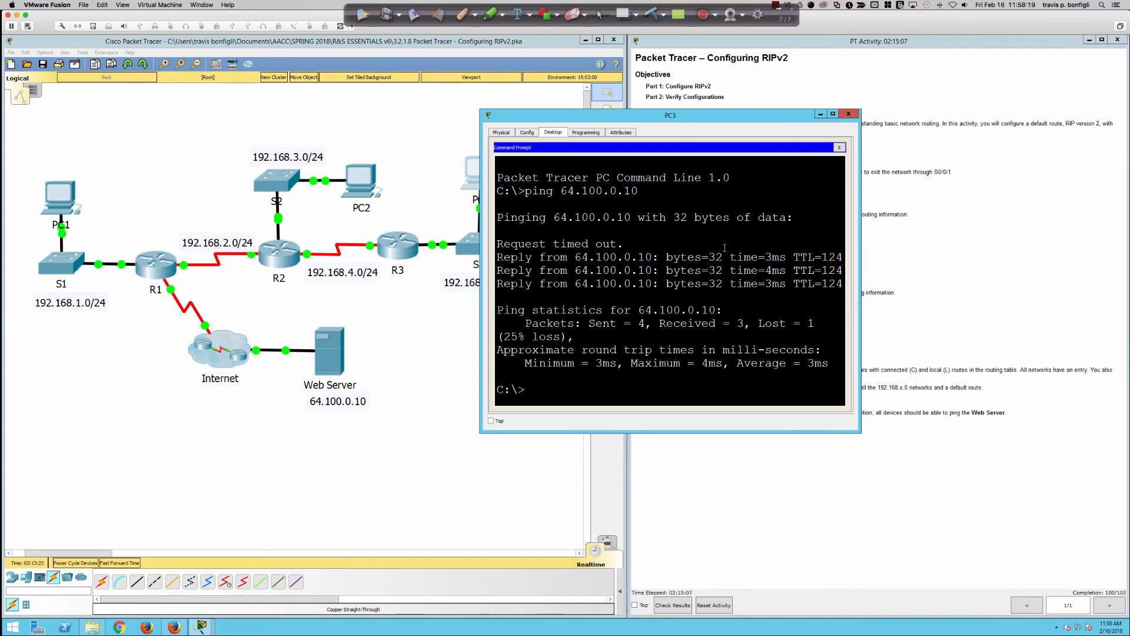
Step: Reopen R3's command line, highlight the R* default route in its routing table, and close the window
left_click(396, 246)
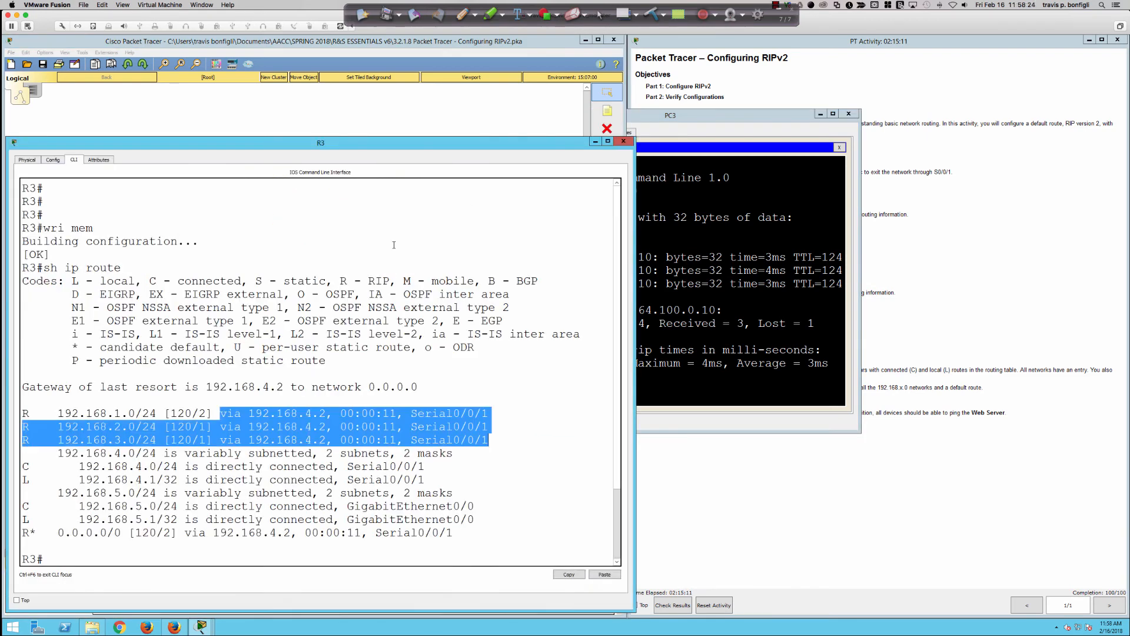
left_click(169, 453)
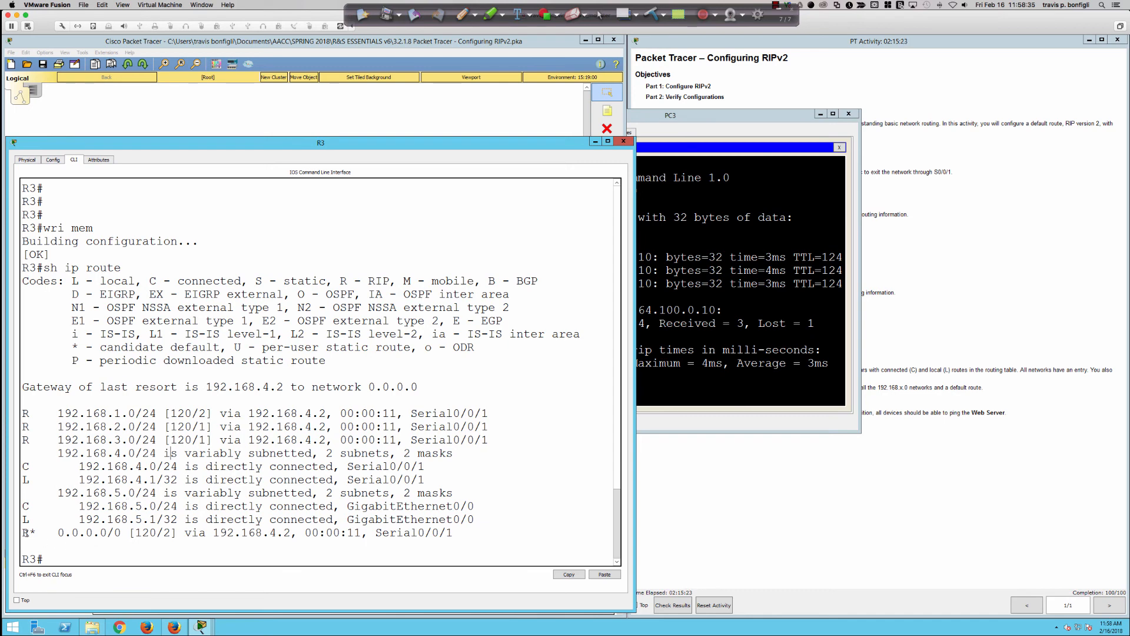
left_click_drag(23, 532, 287, 532)
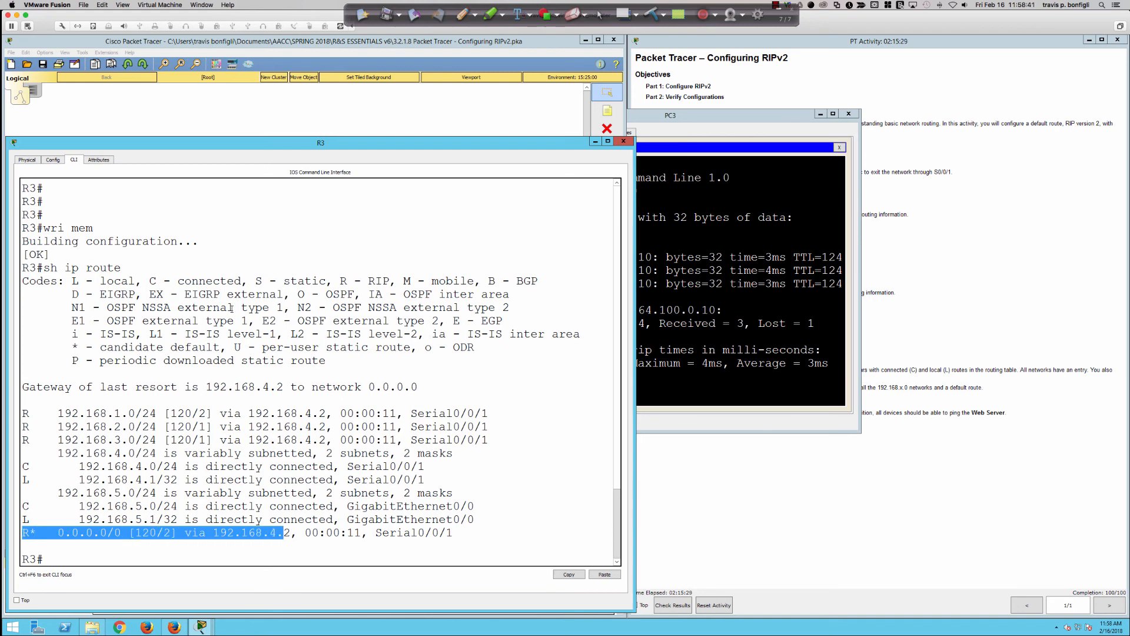
left_click(623, 141)
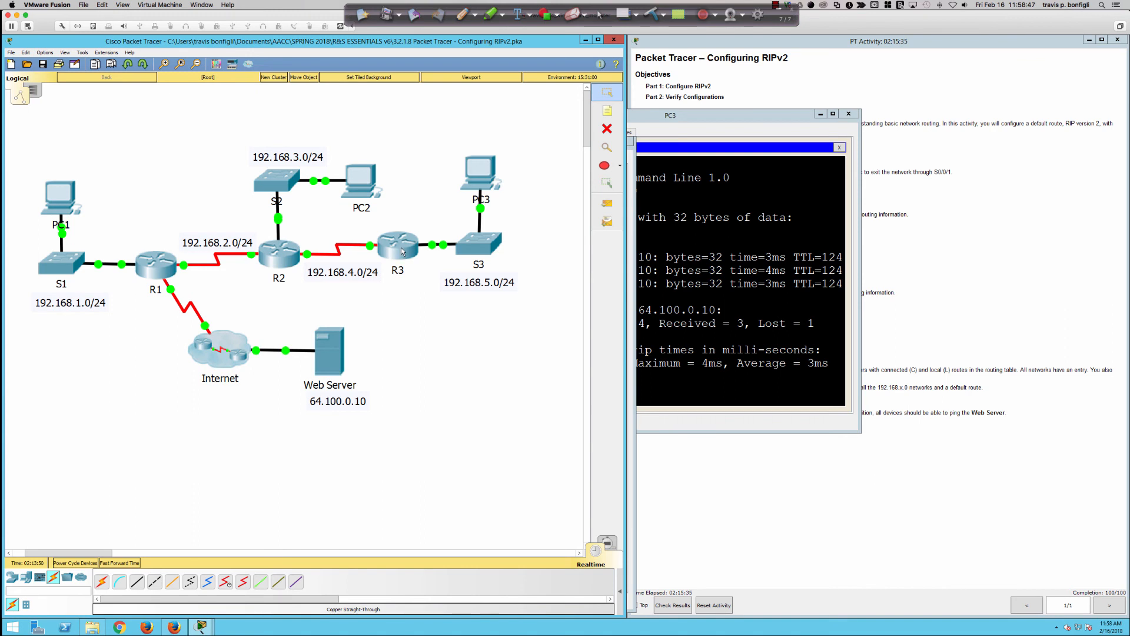
Step: Open R2's command line and highlight the R* default route and the 192.168.1.0/24 RIP route in its earlier routing table output
left_click(280, 260)
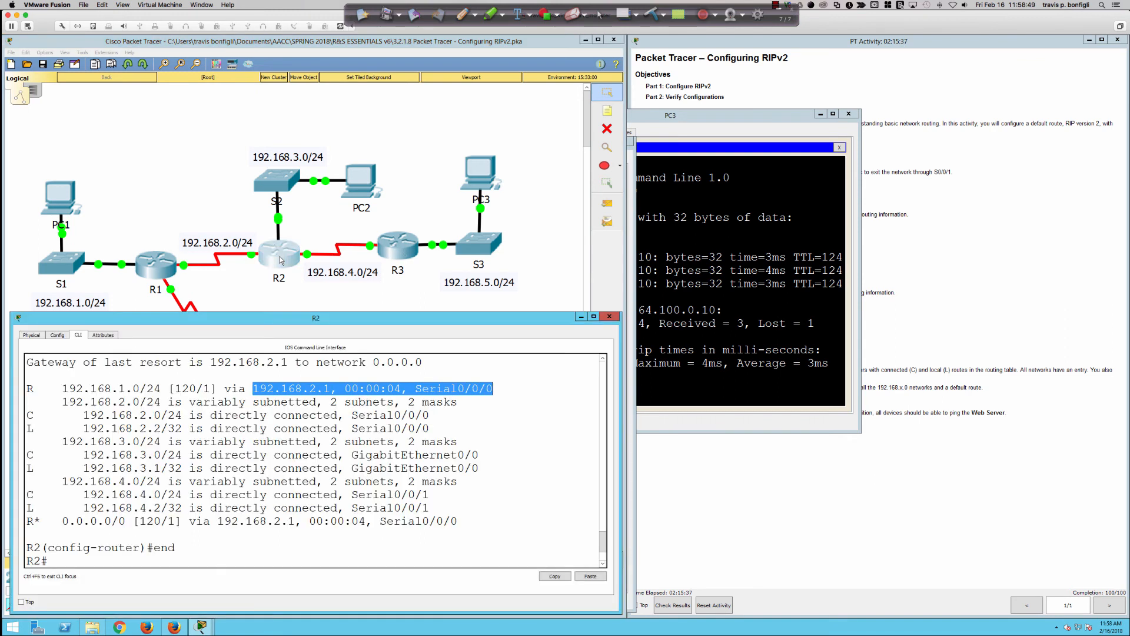
left_click(352, 454)
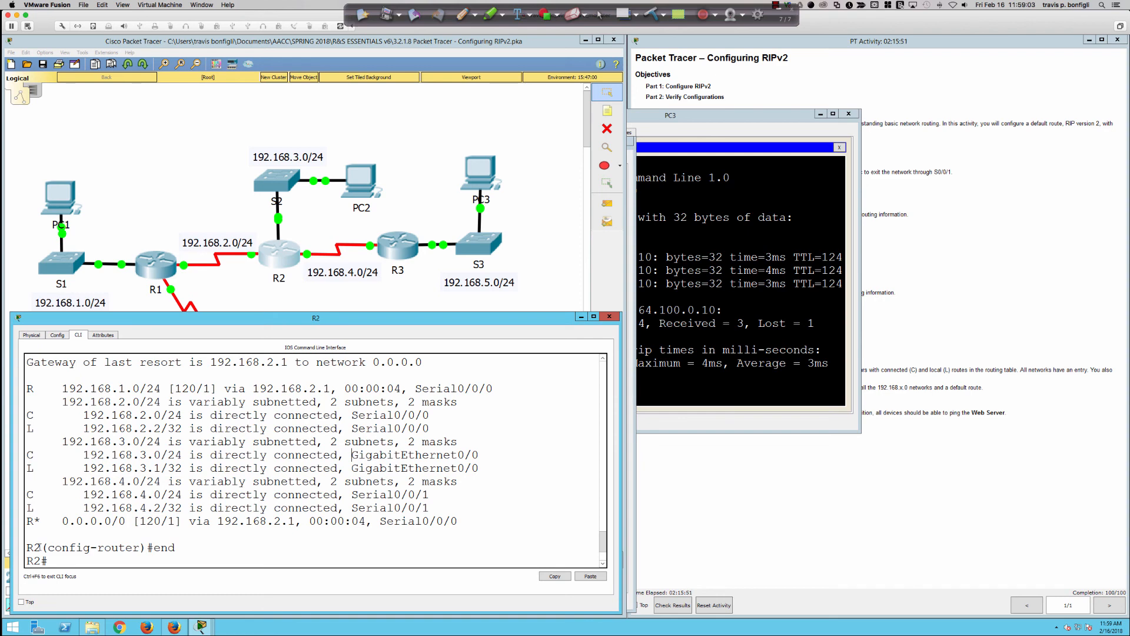
left_click_drag(26, 530, 481, 520)
key("Return")
key("Return")
key("Return")
key("Return")
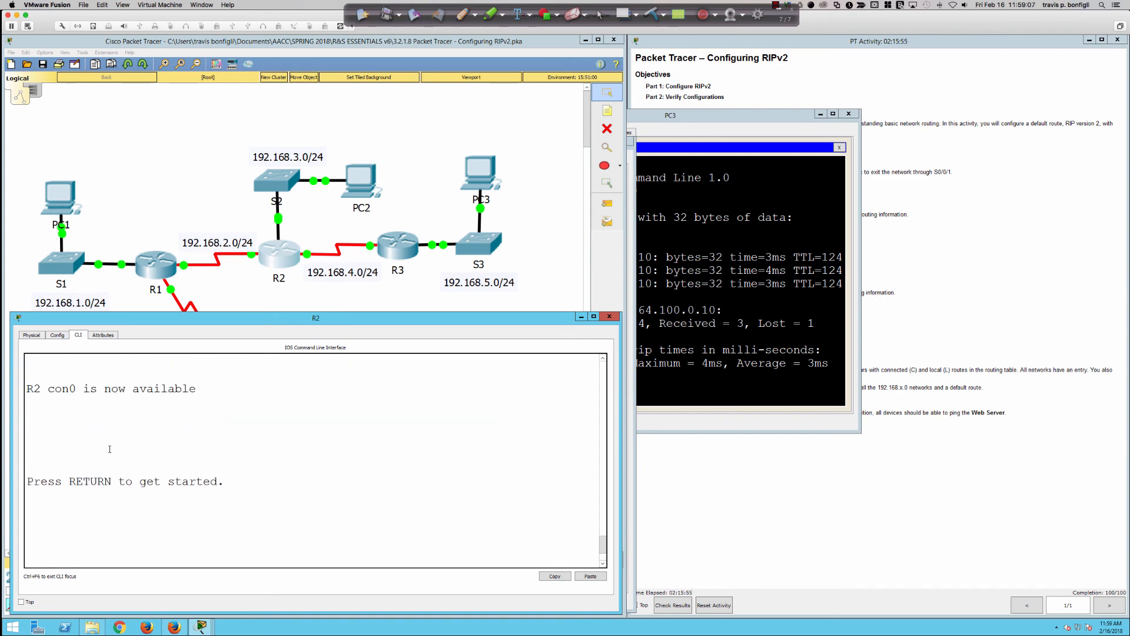
scroll(56, 512, "up", 2)
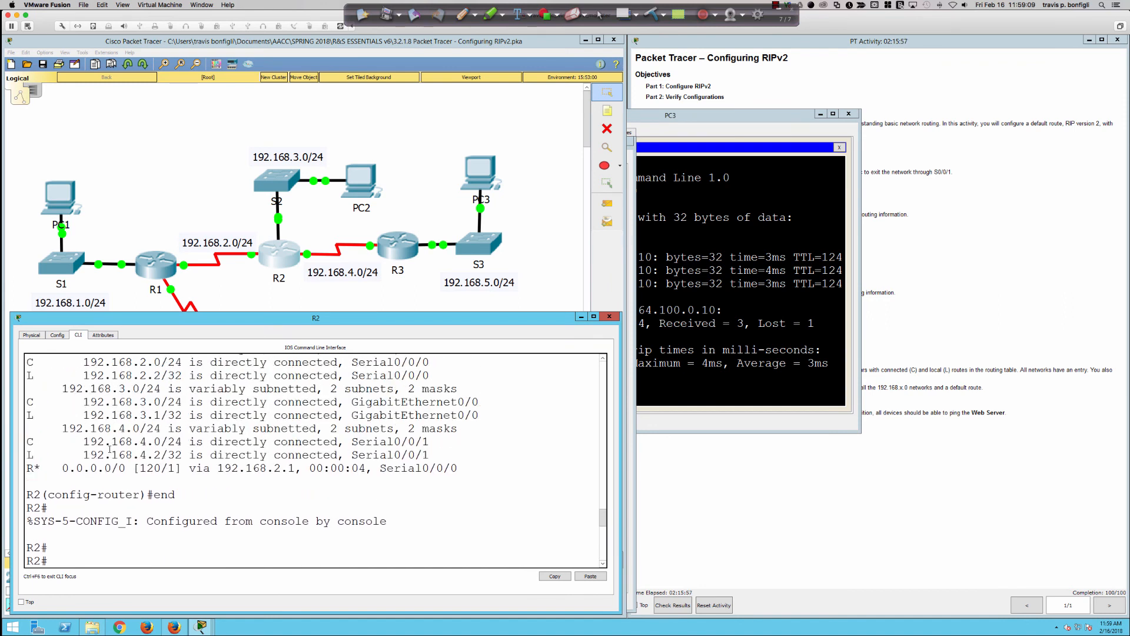
left_click_drag(26, 521, 459, 521)
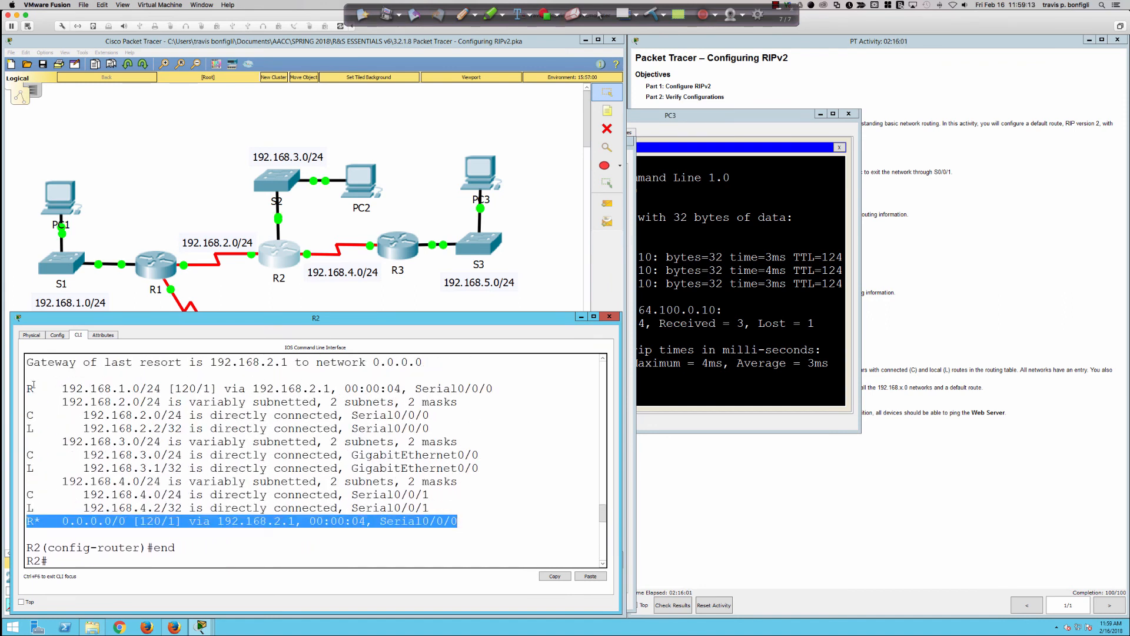
left_click_drag(27, 388, 474, 394)
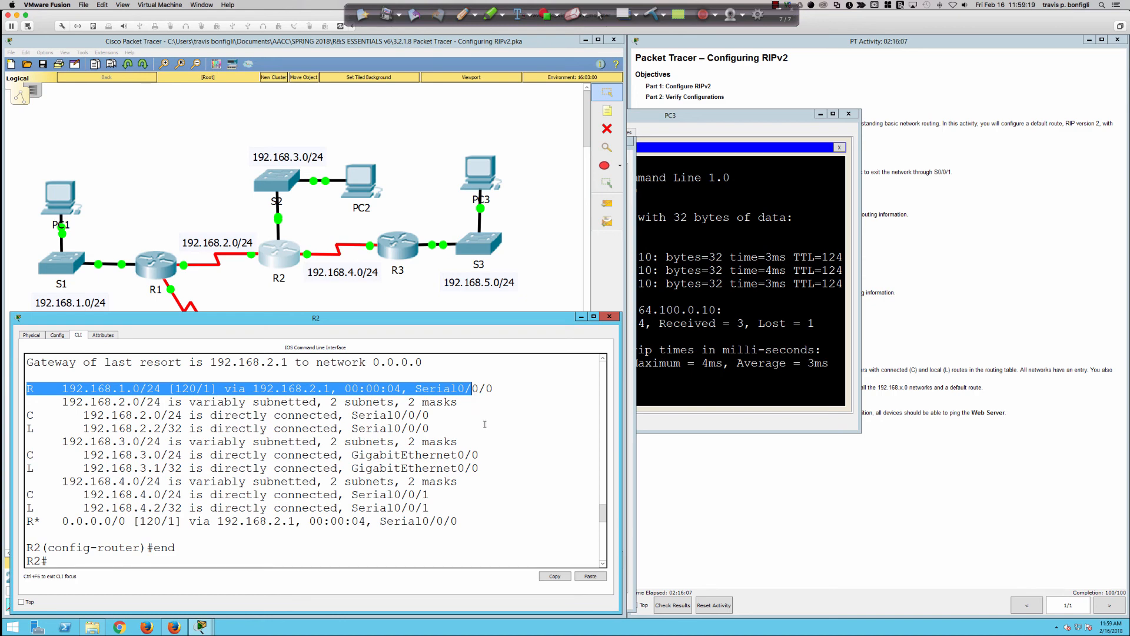
Step: Exit R2's console session, re-enter privileged EXEC mode and display the current IP routing table
type("exit")
key("Return")
key("Return")
key("Return")
key("Return")
key("Return")
key("Return")
type("en")
key("Return")
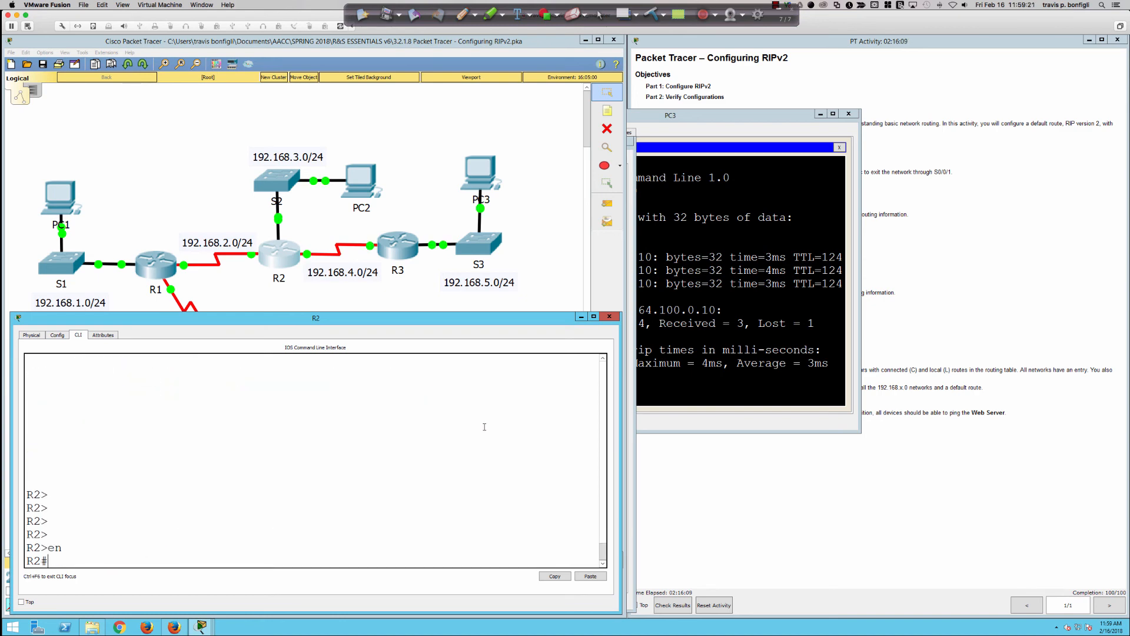
type("sh ip rou")
key("Return")
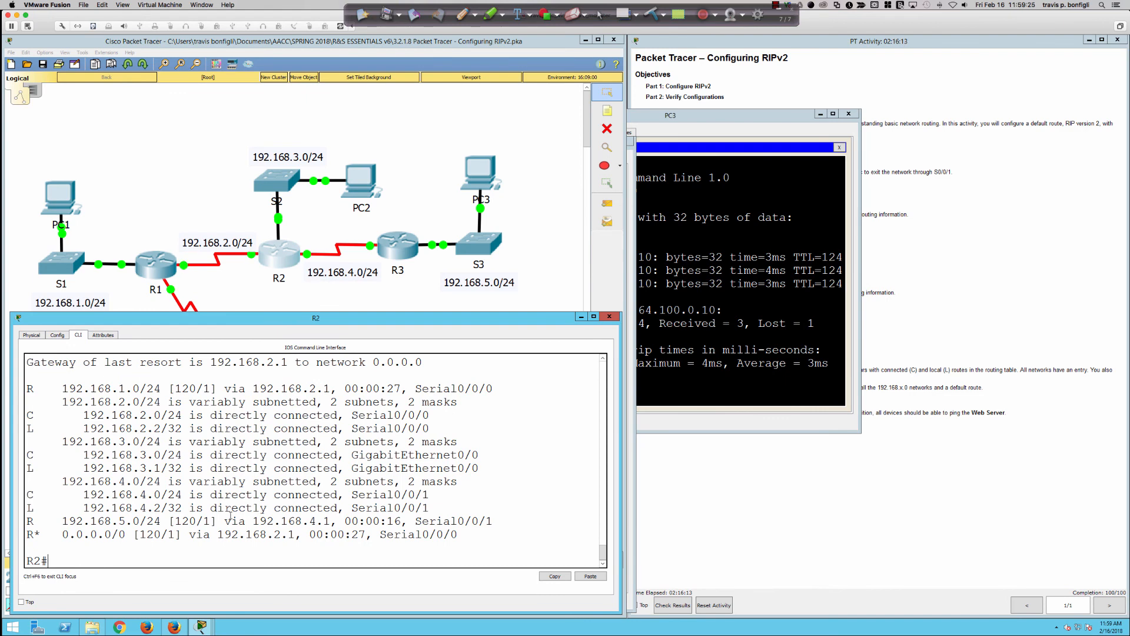
Step: Examine the 192.168.5.0/24 RIP route in R2's refreshed routing table and highlight the R* default route
left_click_drag(229, 521, 344, 521)
left_click(198, 521)
scroll(107, 415, "up", 1)
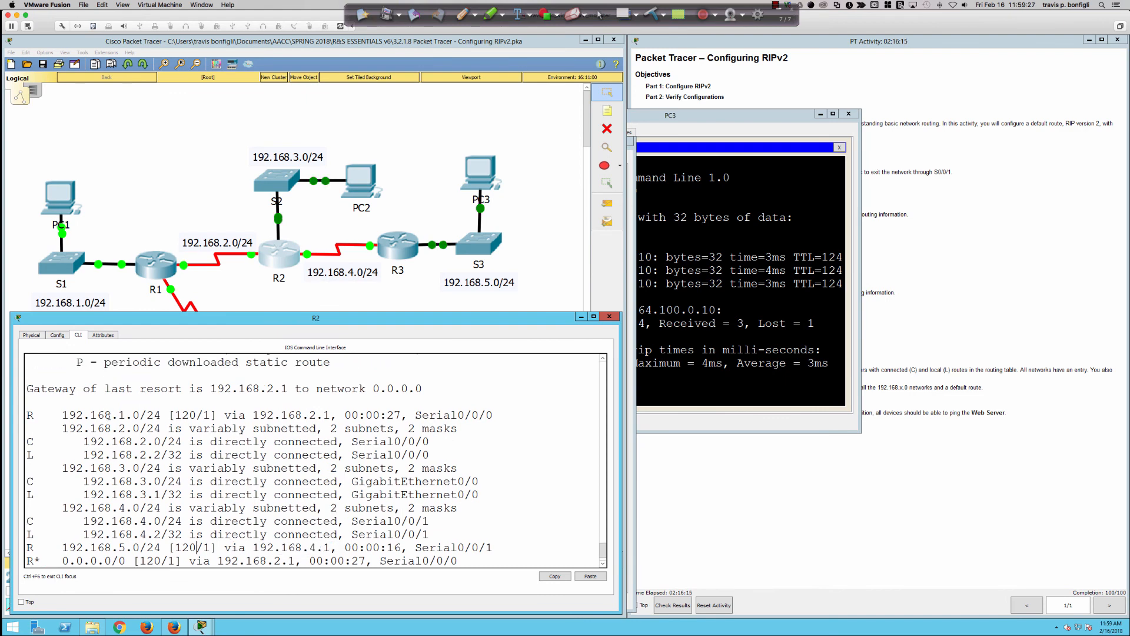
scroll(108, 415, "down", 1)
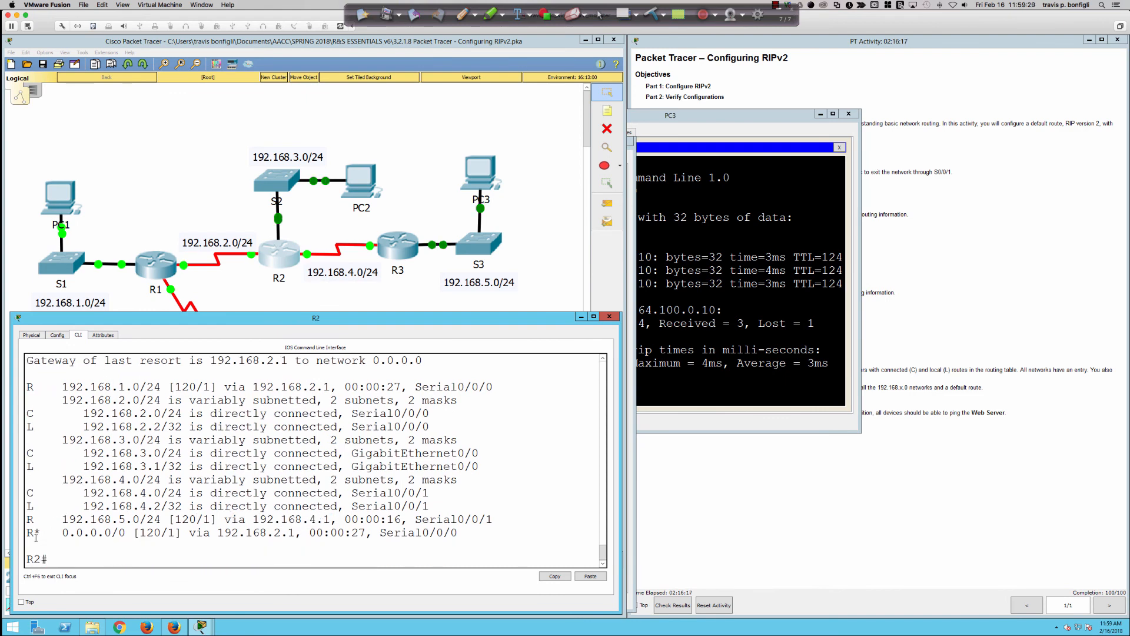
left_click_drag(34, 532, 319, 534)
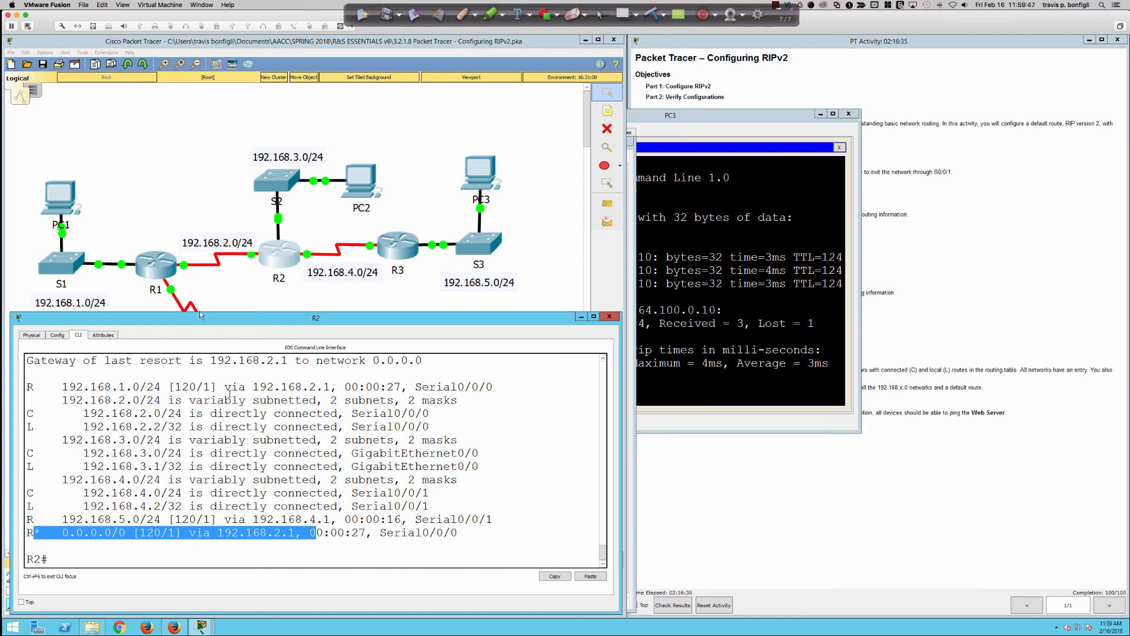
Step: Open R1's command line and display its current IP routing table
left_click(158, 264)
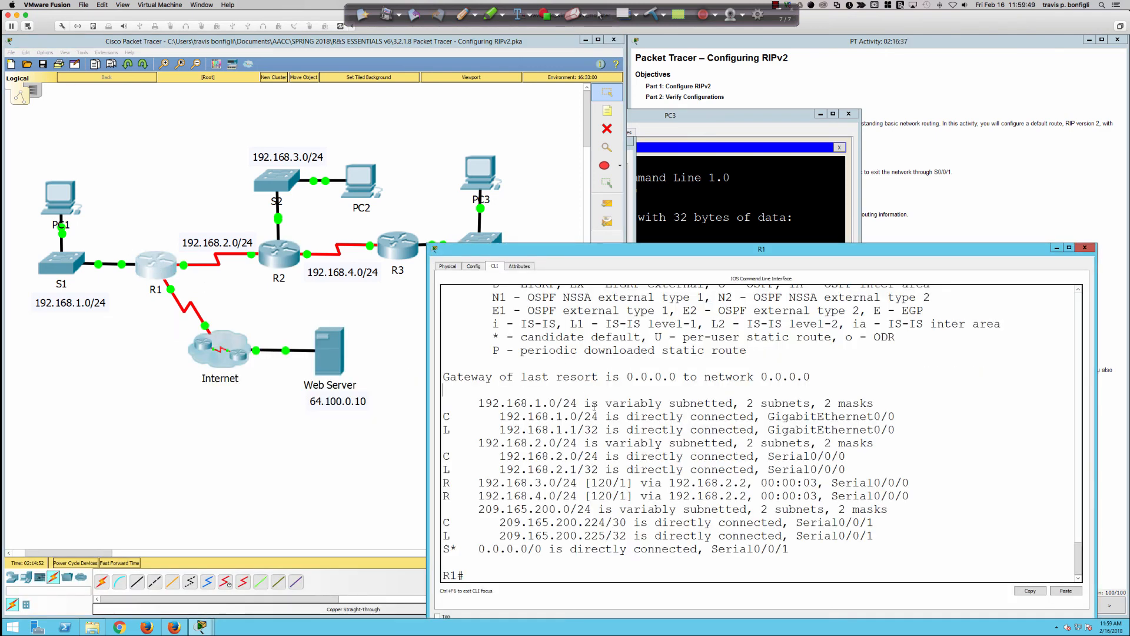
key("Return")
key("Return")
key("Return")
key("Return")
key("Return")
type("shi")
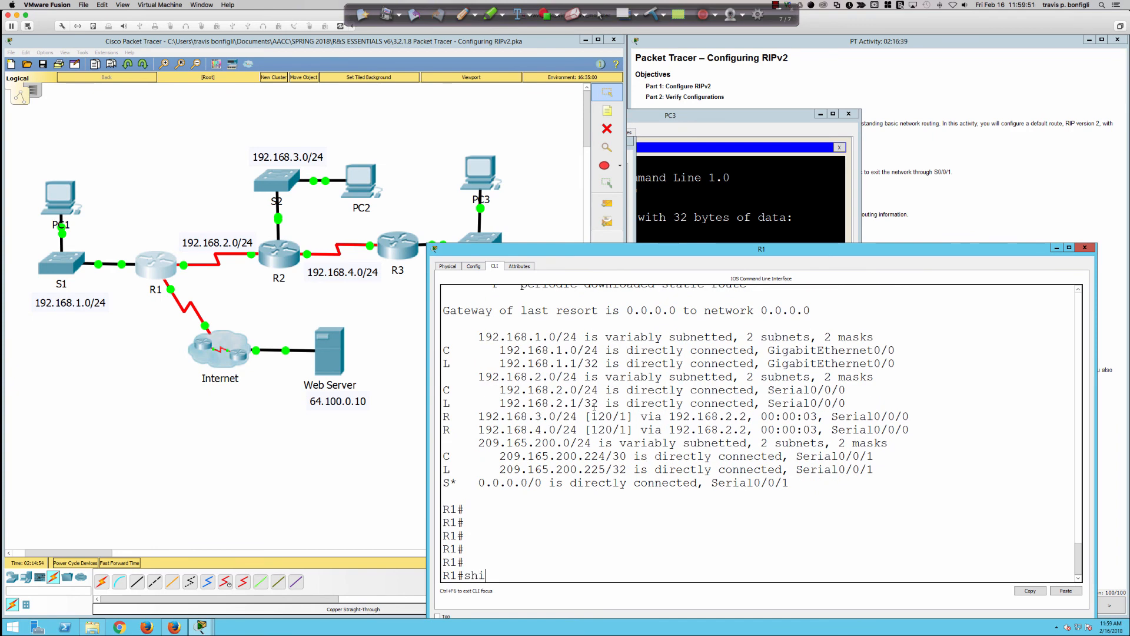
type("p route")
key("Return")
type("sh ip rou")
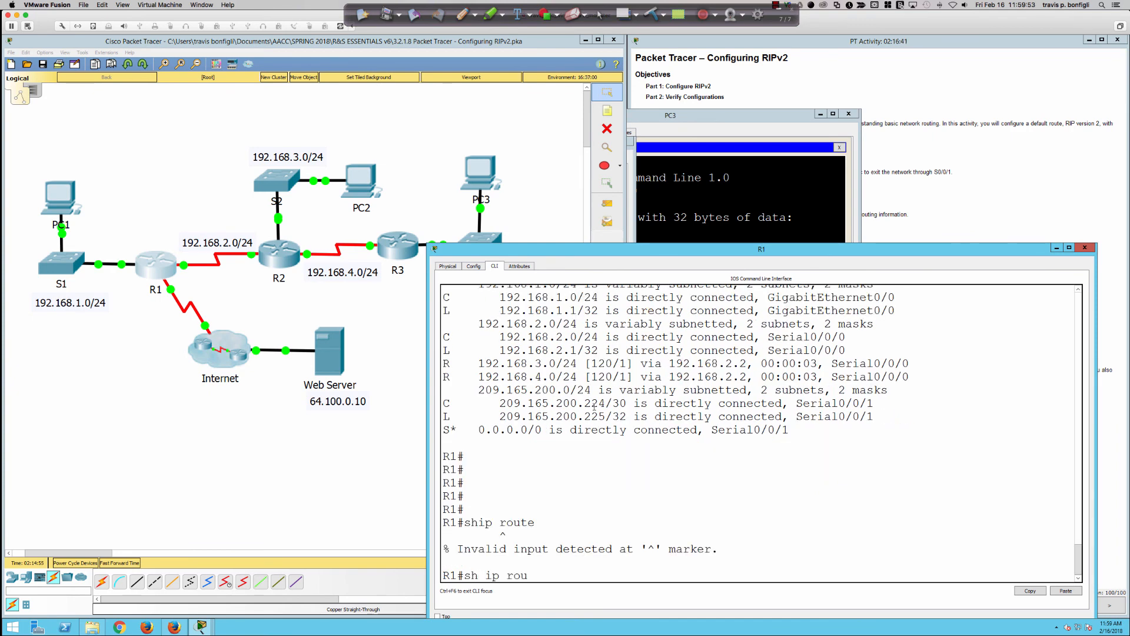
key("Return")
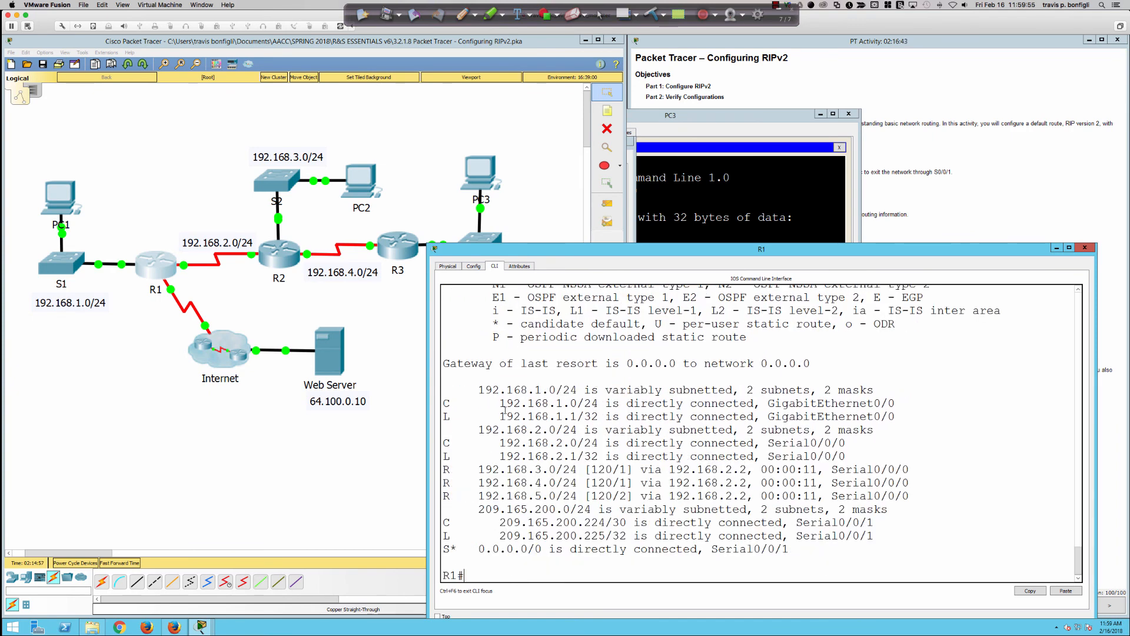
Step: Highlight all of R1's route entries, the S* static default route, and that route's exit interface Serial0/0/1
left_click_drag(471, 389, 761, 548)
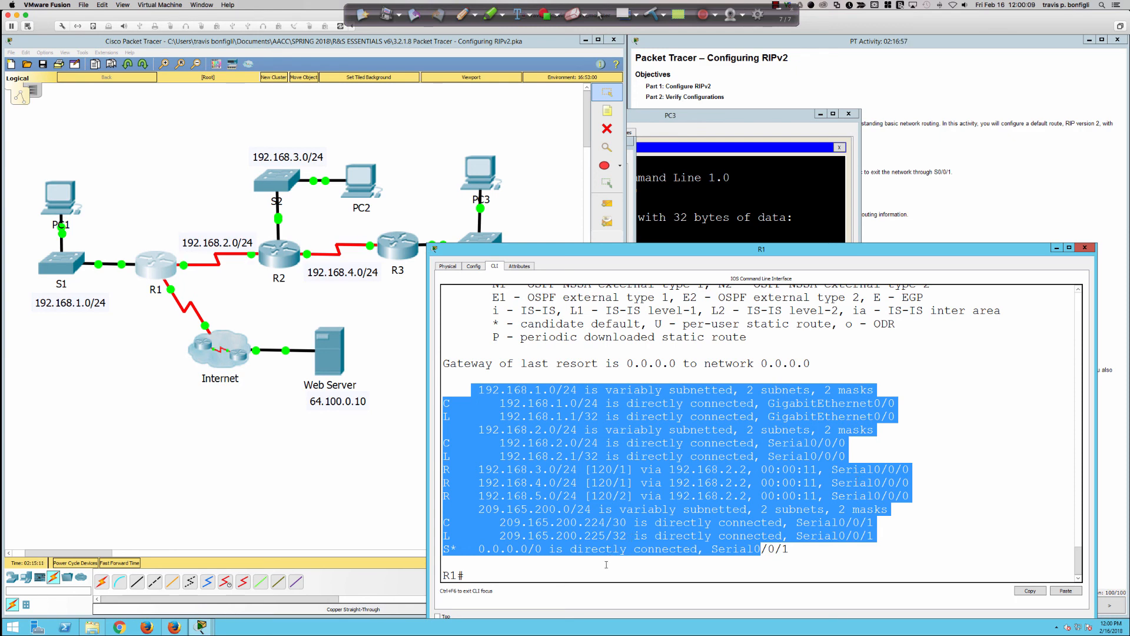
left_click(508, 549)
left_click_drag(446, 550, 790, 548)
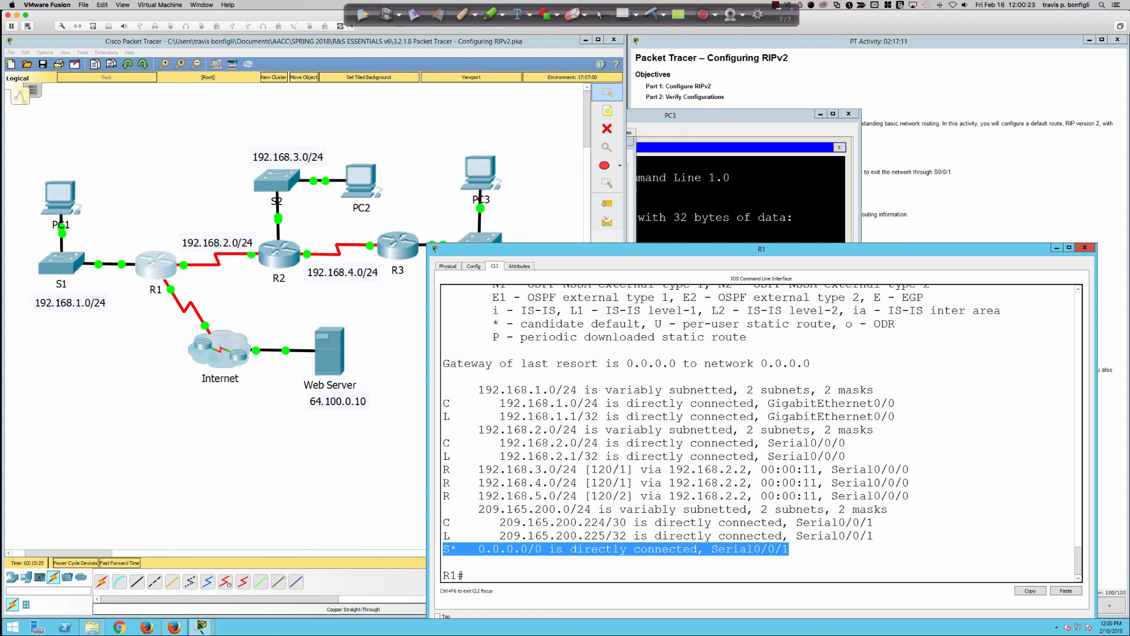
left_click_drag(698, 548, 795, 552)
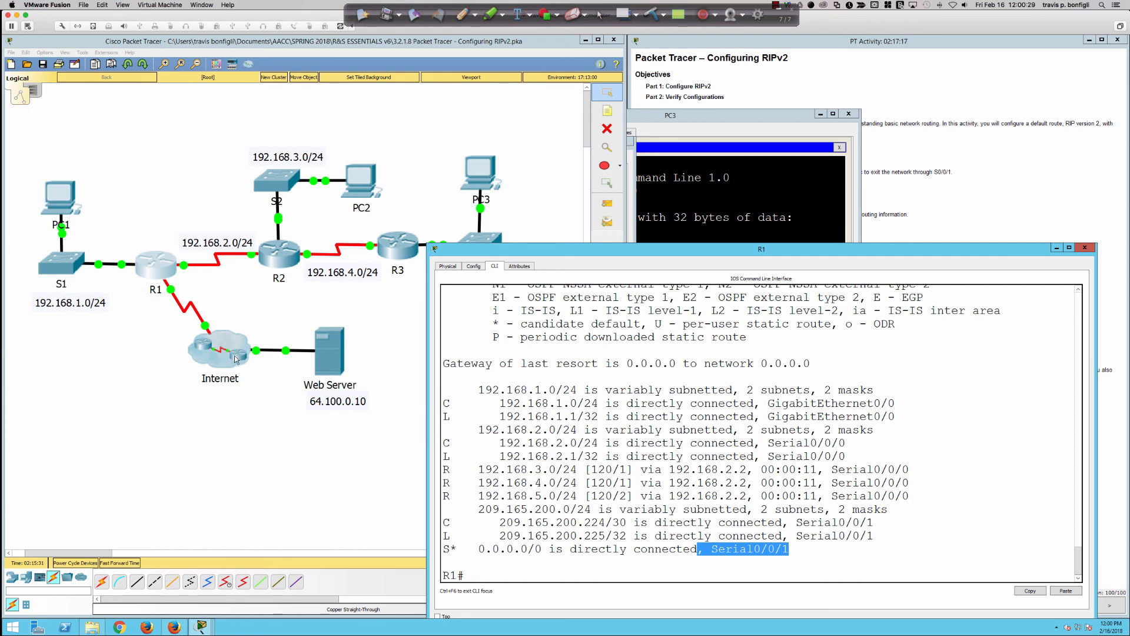
Step: Trace the route from PC3's command prompt to 64.100.0.10 and highlight the first two hop addresses
left_click(663, 234)
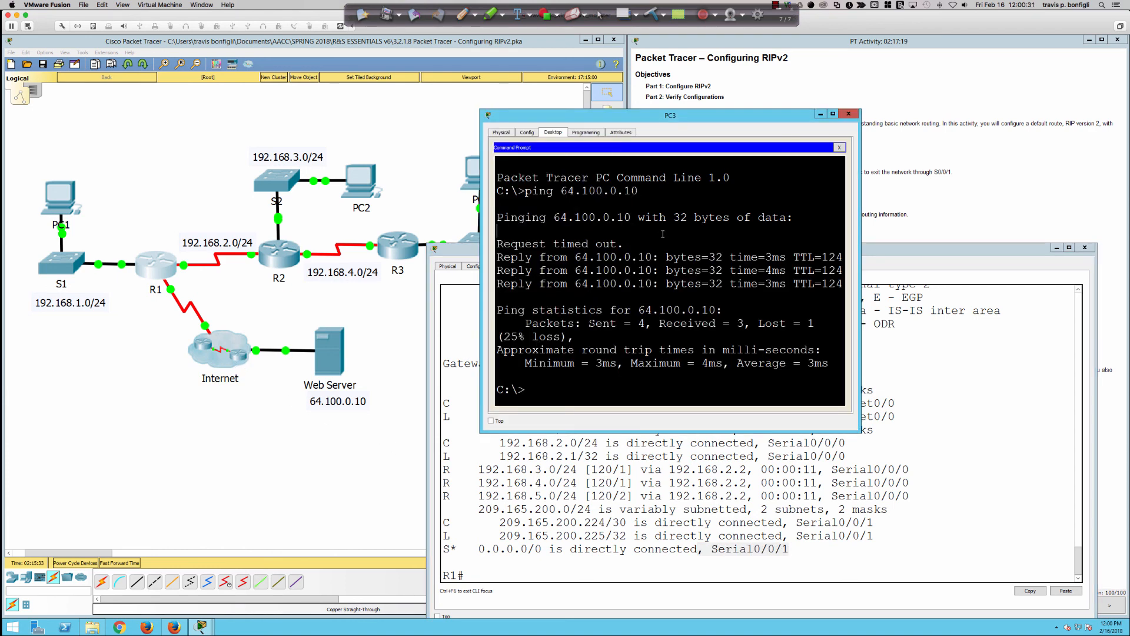
type("tracert 64.100.0.10")
key("Return")
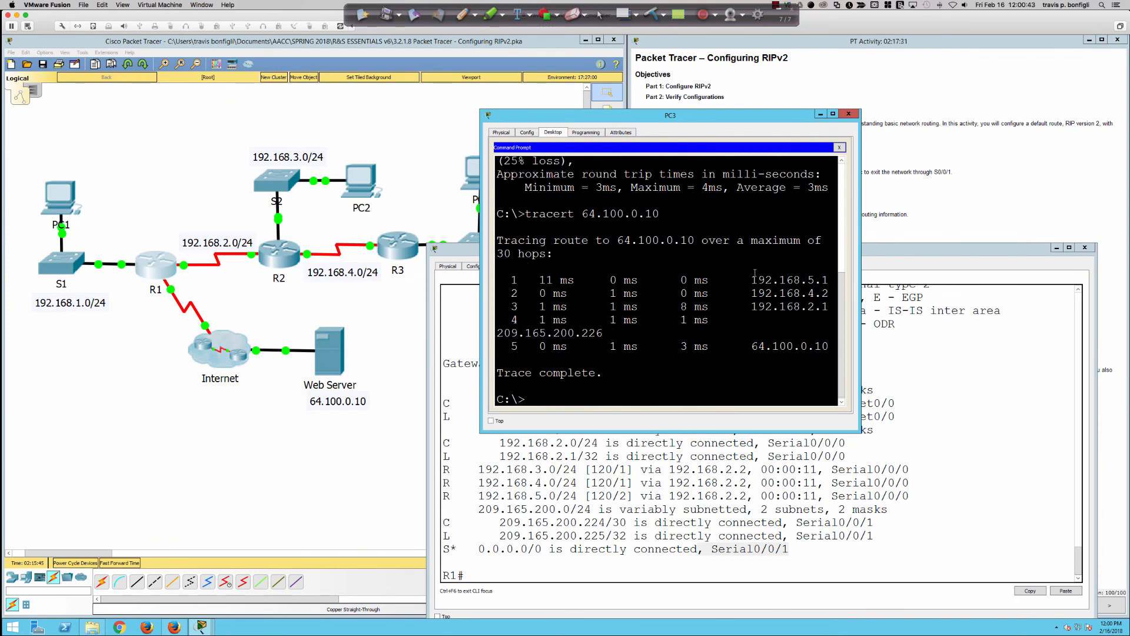
mouse_move(752, 280)
left_mouse_down()
mouse_move(830, 280)
mouse_move(748, 280)
left_mouse_up()
left_click_drag(752, 280, 830, 280)
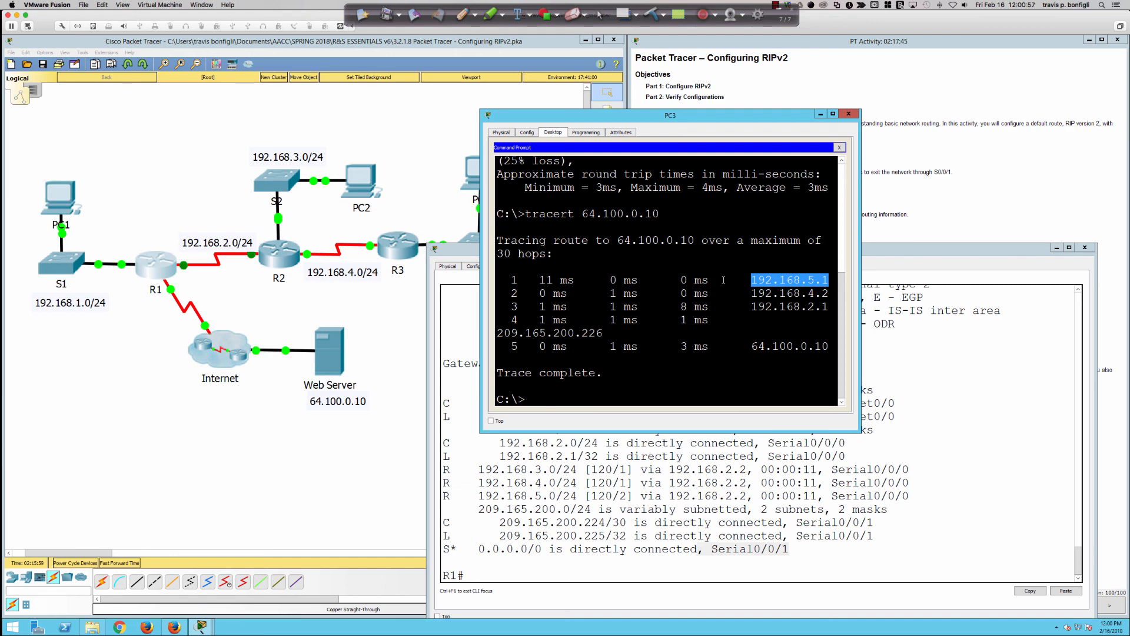
left_click_drag(752, 293, 830, 293)
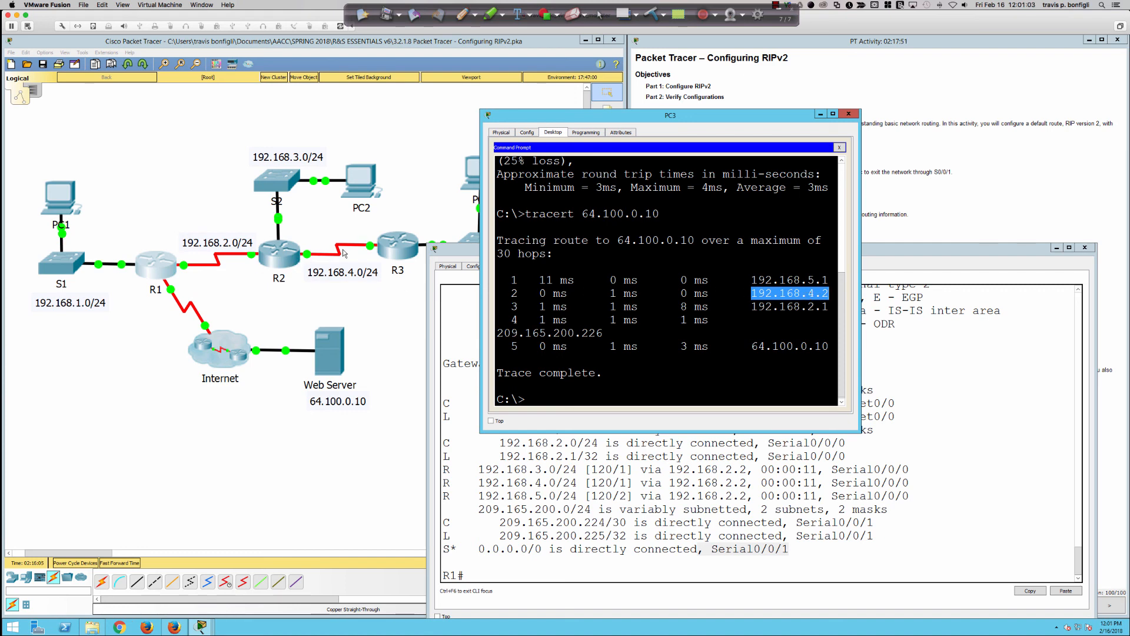
Step: Open R3's command line, display the brief IP interface summary, and close the window
left_click(396, 248)
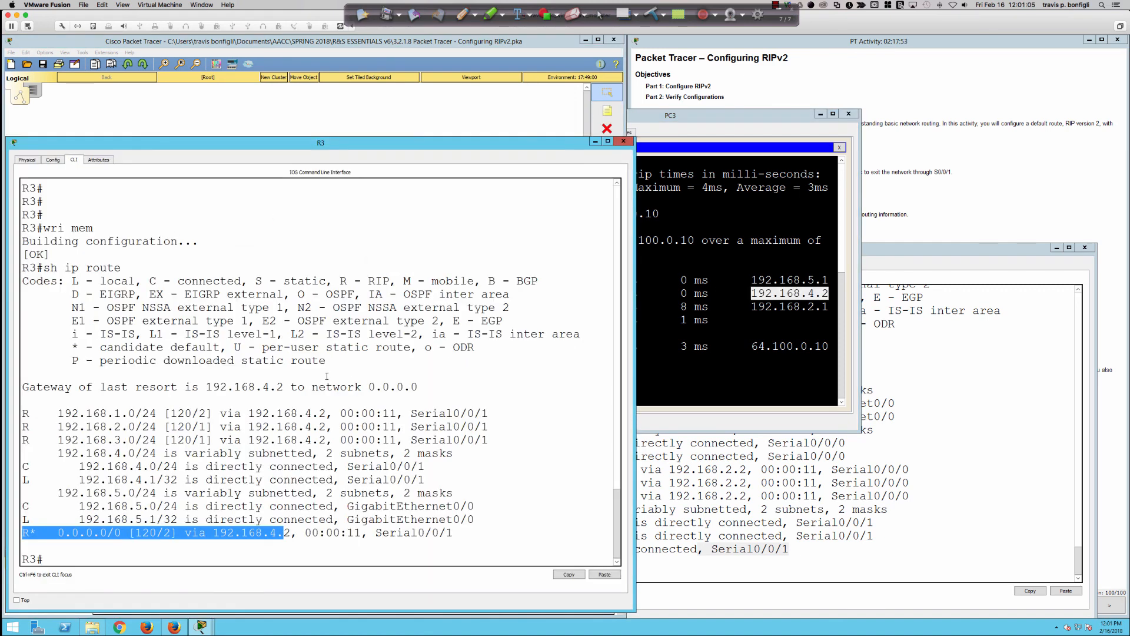
type("dos h ip")
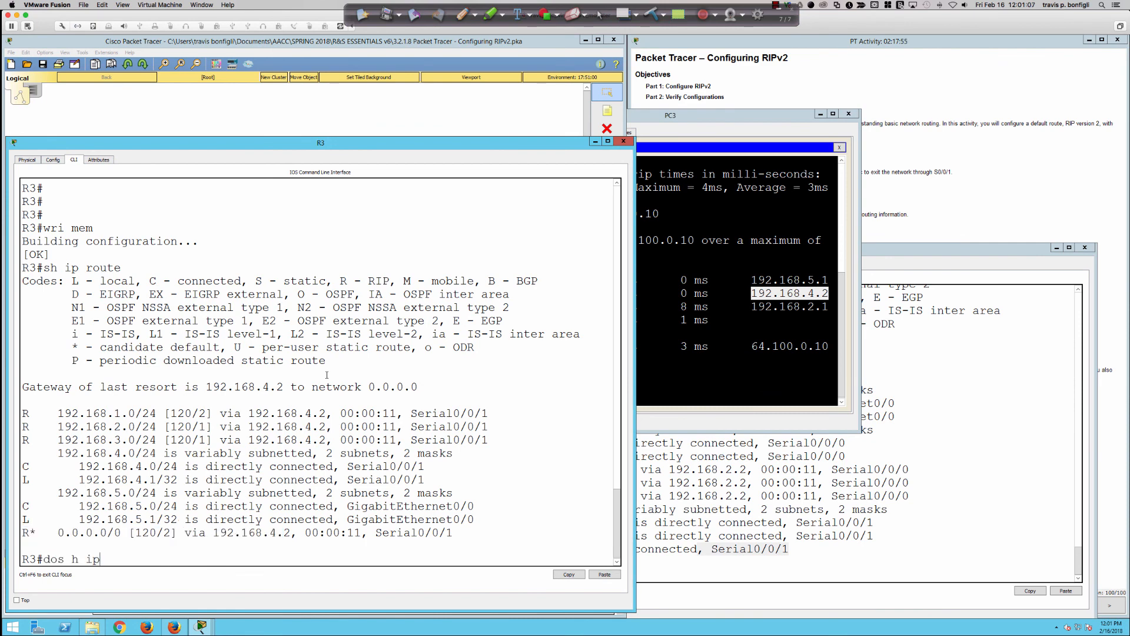
key("BackSpace")
key("BackSpace")
key("BackSpace")
key("BackSpace")
key("BackSpace")
key("BackSpace")
key("BackSpace")
key("BackSpace")
type("do sh ip int bri")
key("Return")
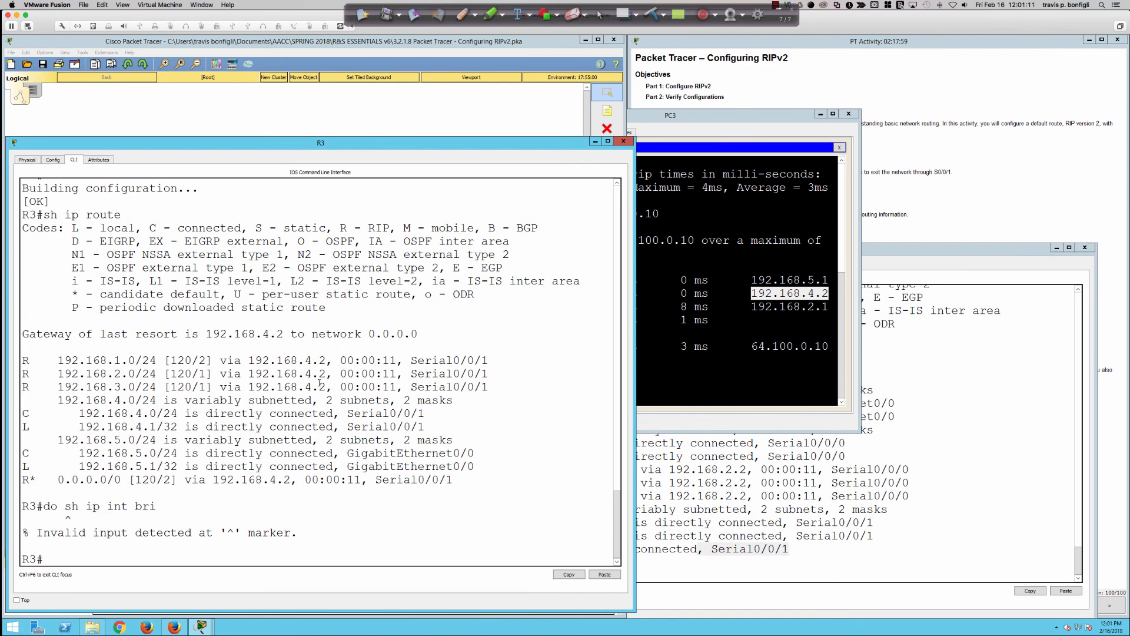
type("sh ip int bri")
key("Return")
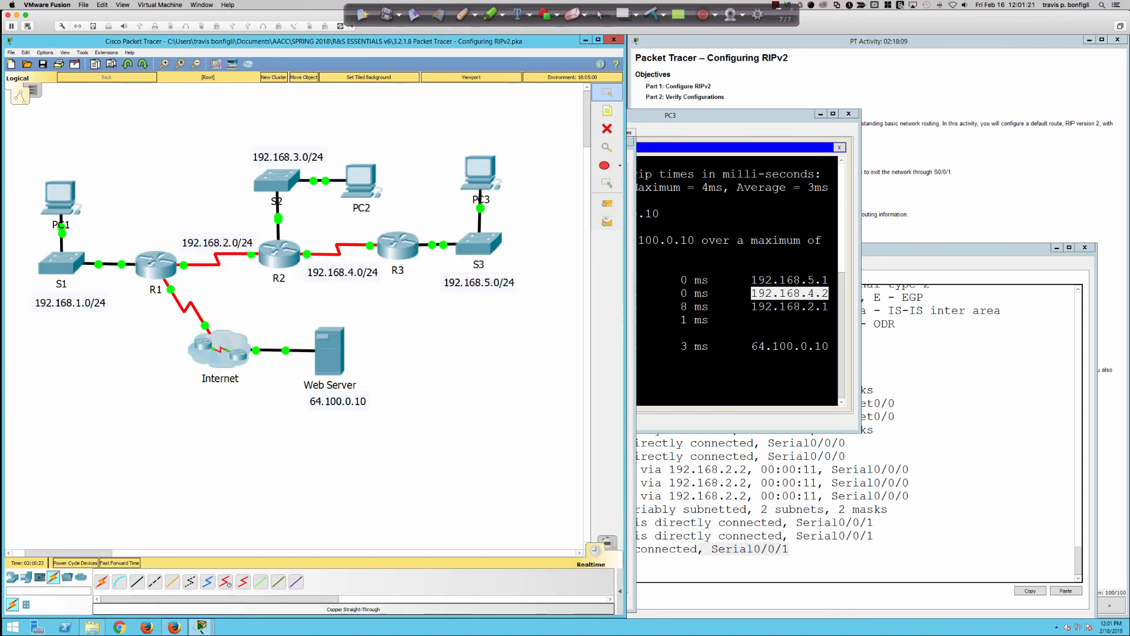
Step: Highlight the second through fifth hop addresses in PC3's trace output, ending at the Web Server
left_click(754, 293)
left_click_drag(752, 293, 830, 294)
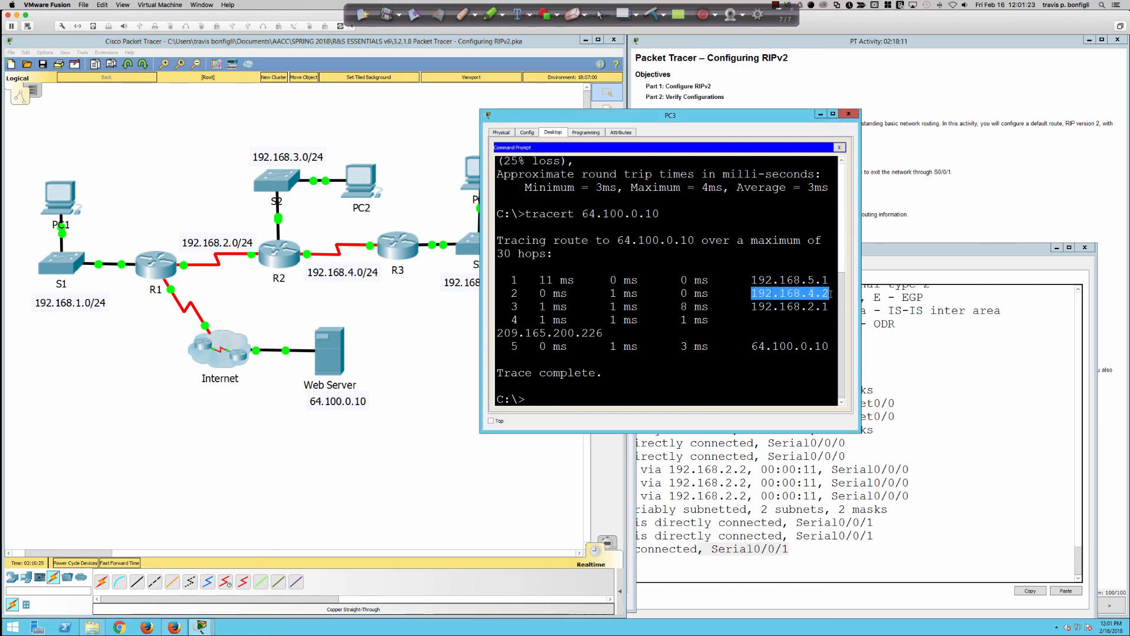
left_click_drag(751, 306, 829, 307)
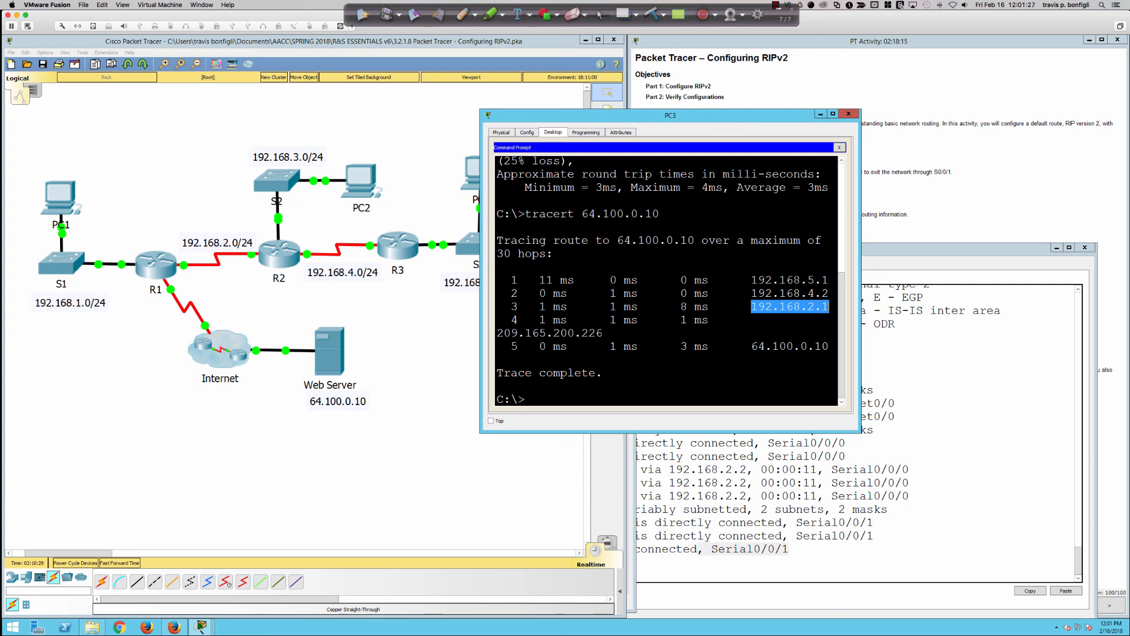
left_click_drag(498, 333, 609, 333)
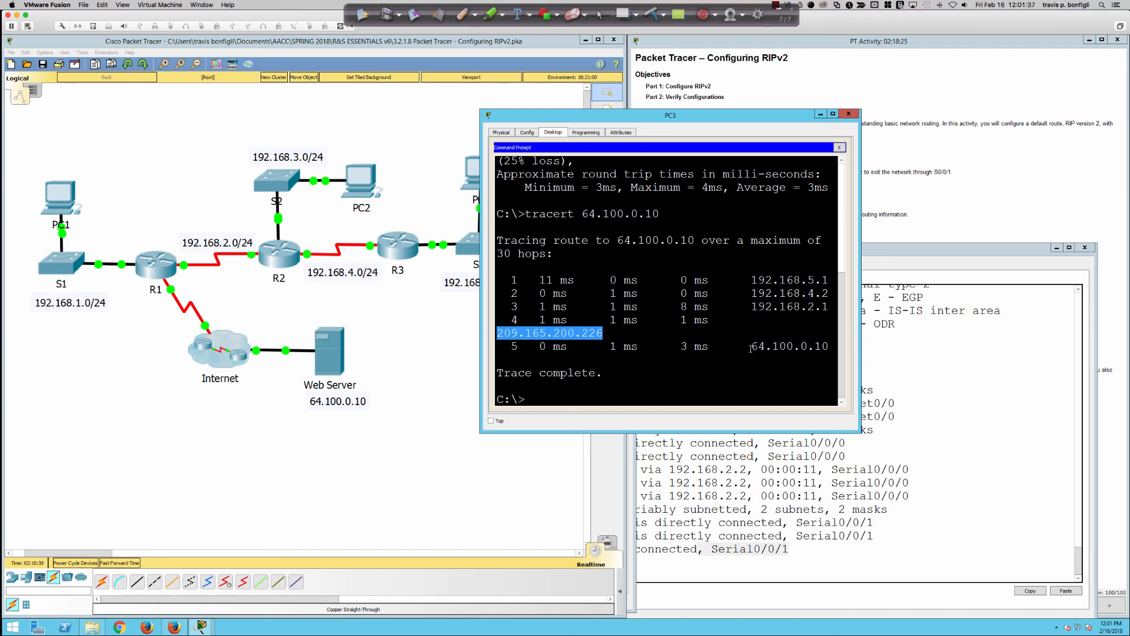
left_click_drag(750, 348, 834, 348)
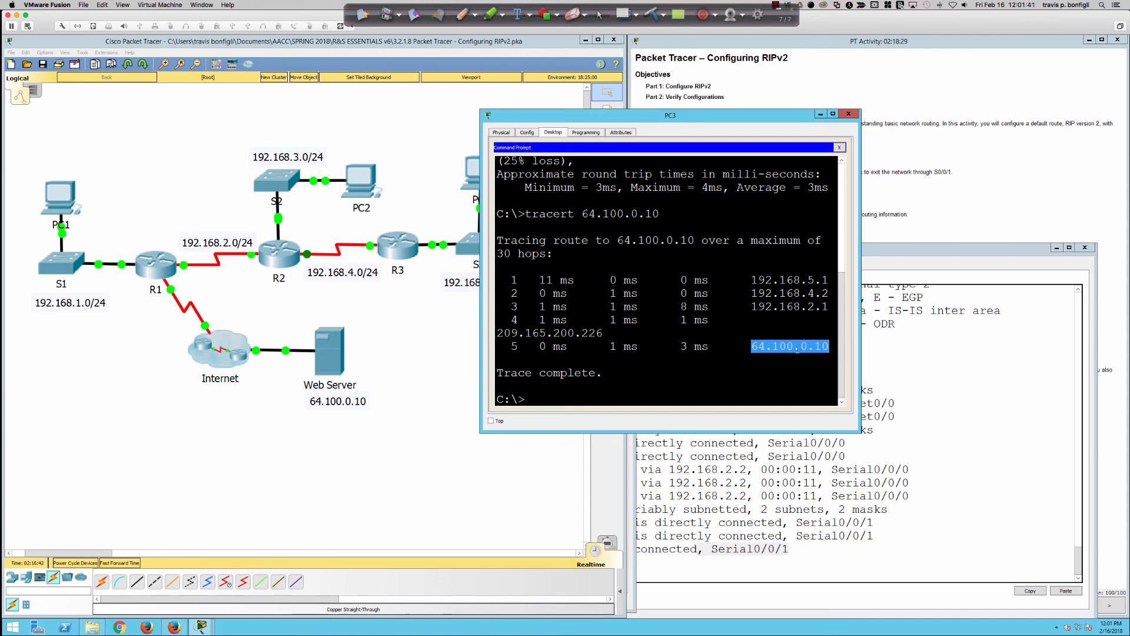
Step: Bring R1's window forward, and switch to the slide presentation for Packet Tracer Activity 3.2.1.8
left_click(894, 347)
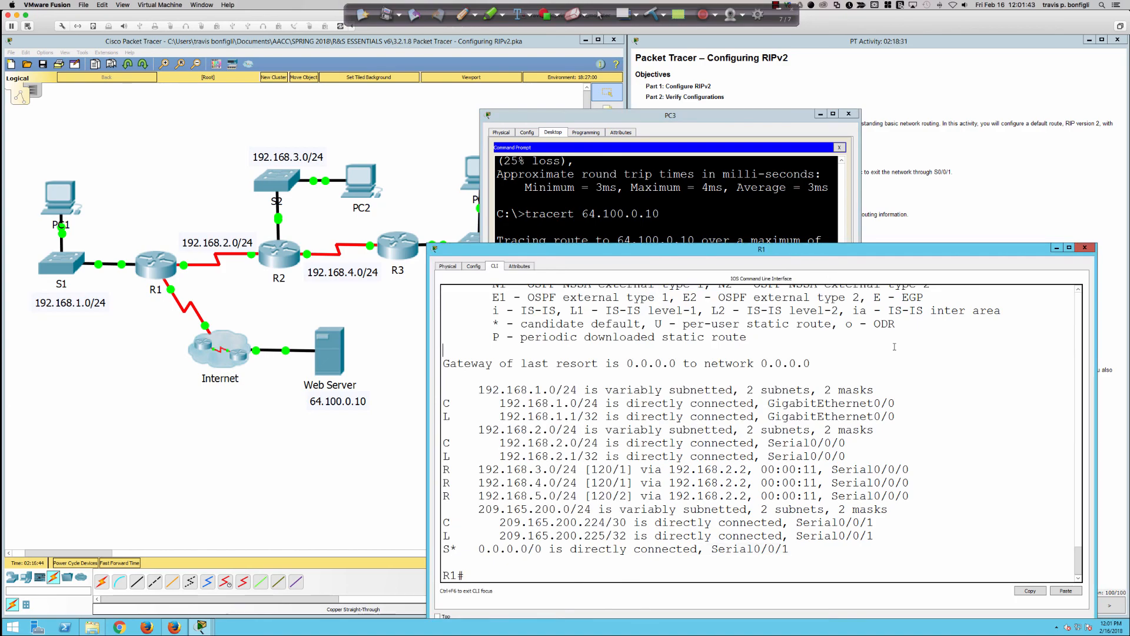
key("super+Tab")
key("super+Tab")
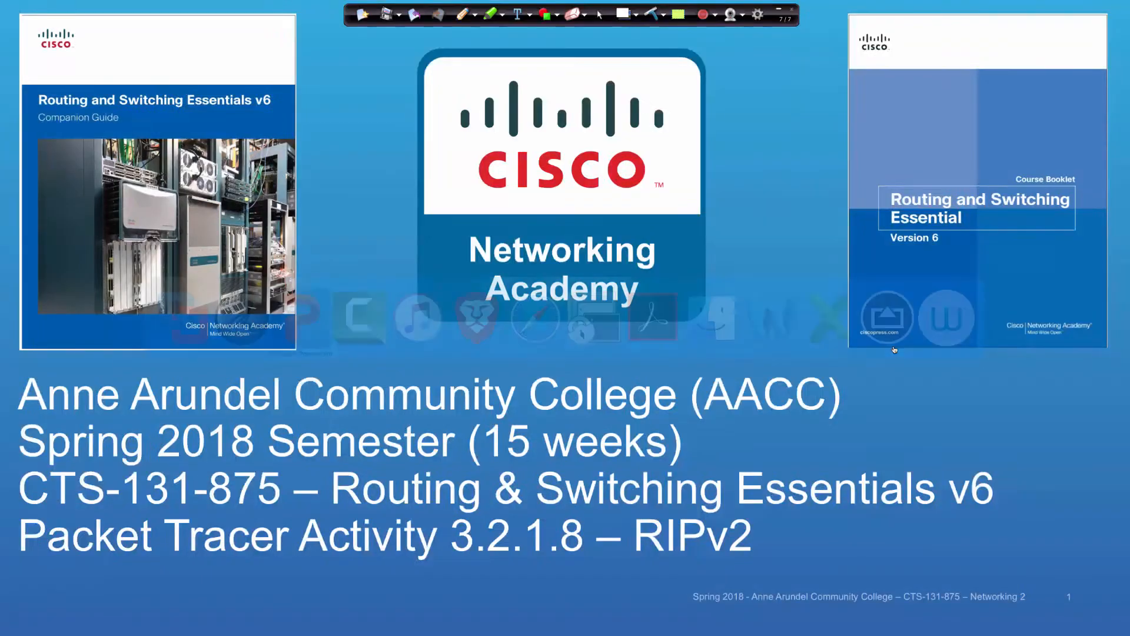